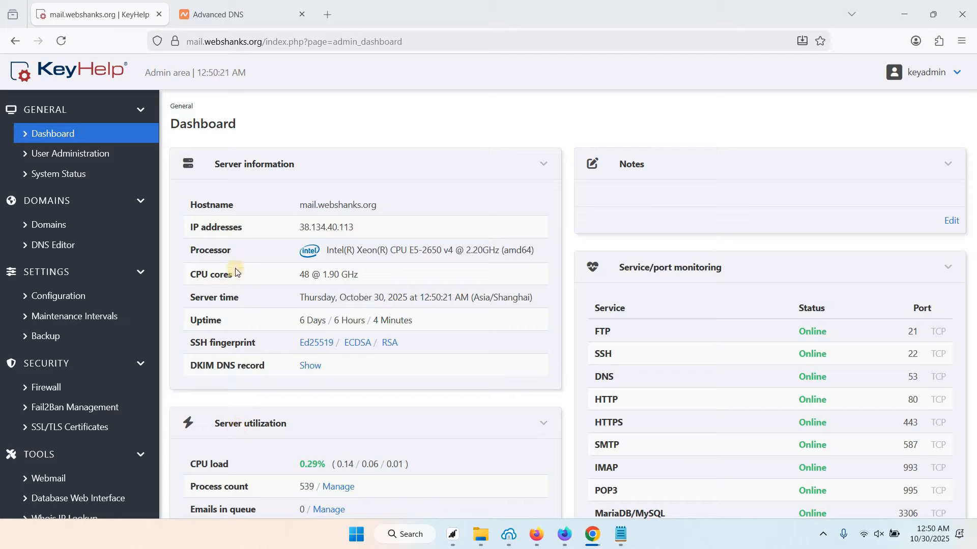
Switch to the Namecheap Advanced DNS records for webshanks.space
left_click(231, 24)
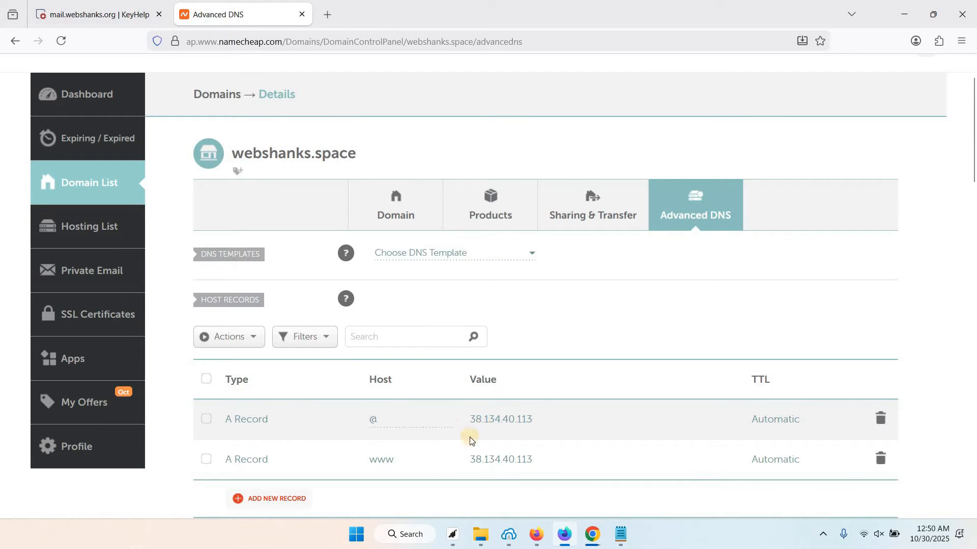
Return to the KeyHelp admin panel's Domains list
left_click(96, 14)
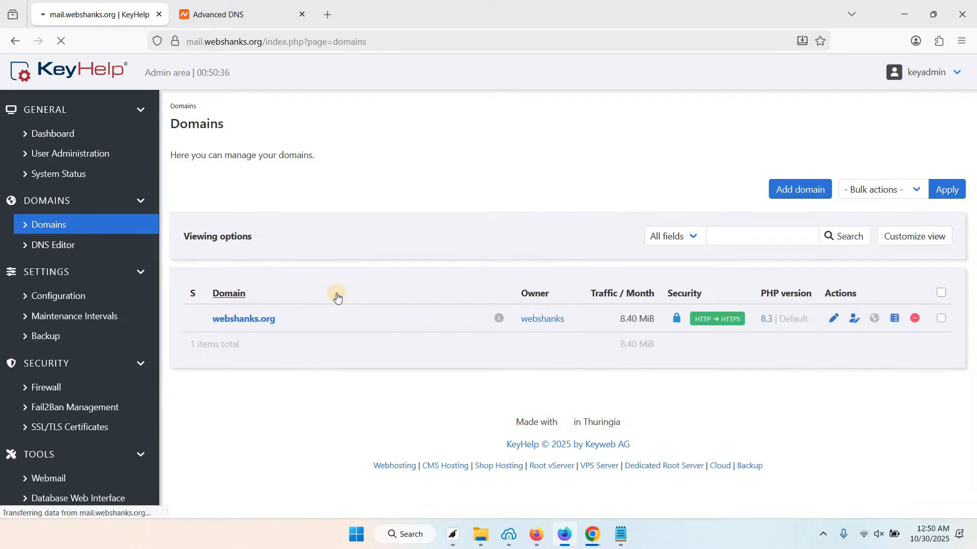
Start a new domain in KeyHelp with webshanks as its owner
left_click(798, 193)
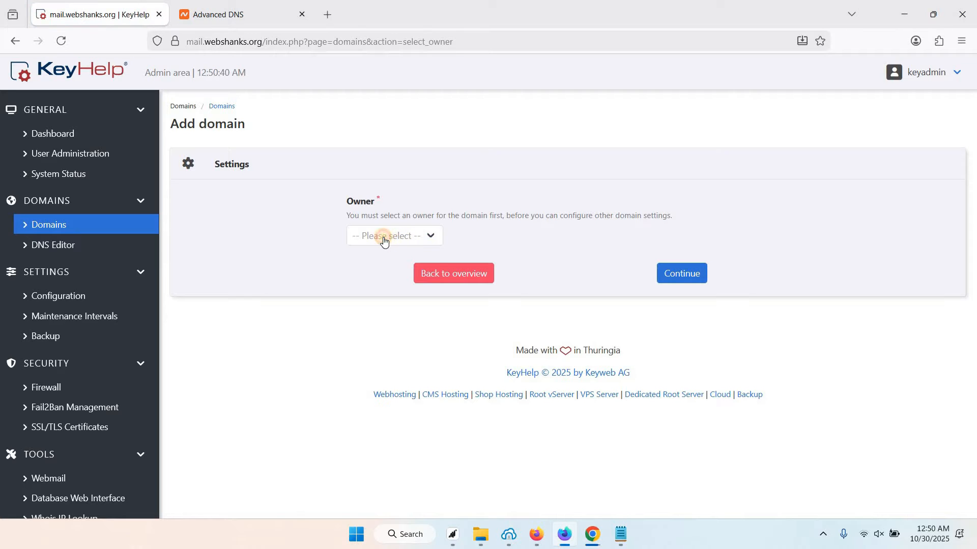
left_click(384, 240)
left_click(375, 283)
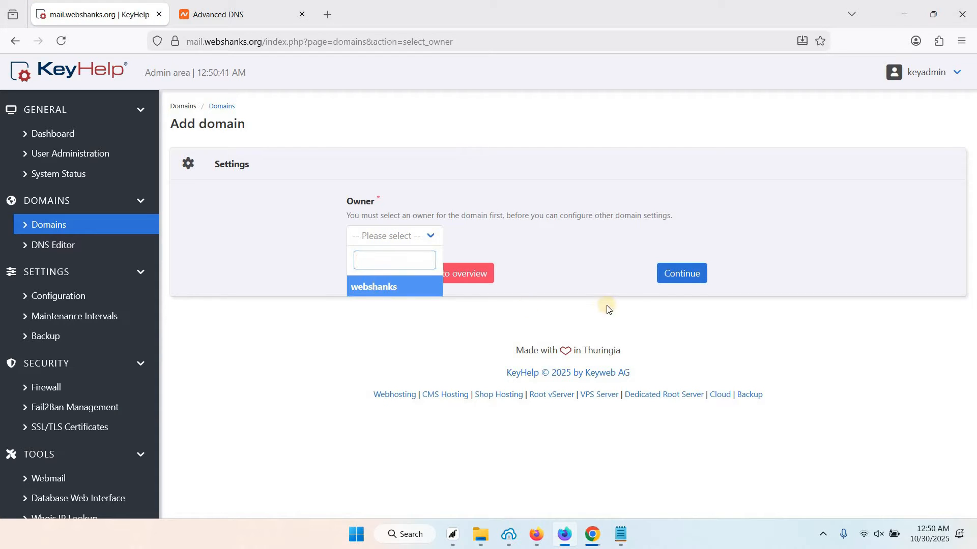
left_click(680, 276)
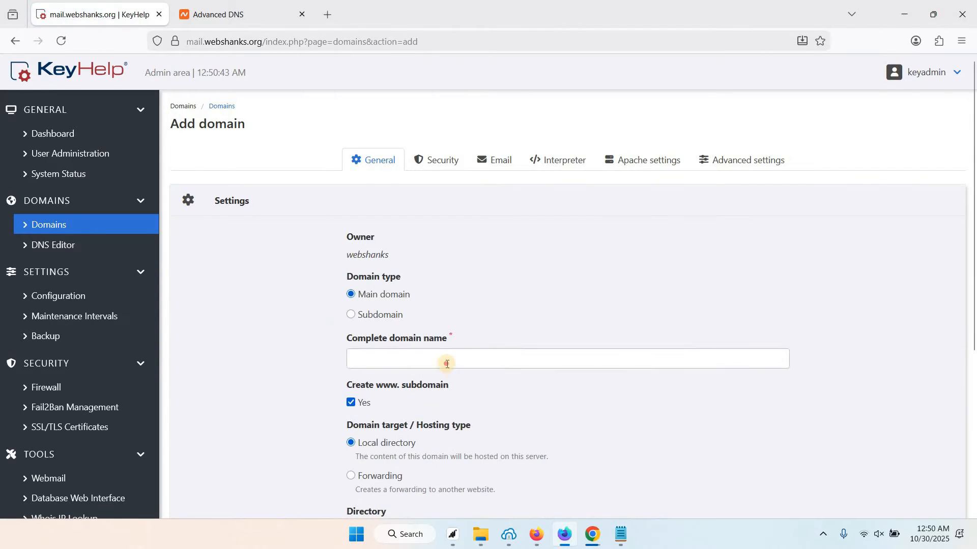
Enter webshanks.space as the domain name without a www subdomain
left_click(447, 364)
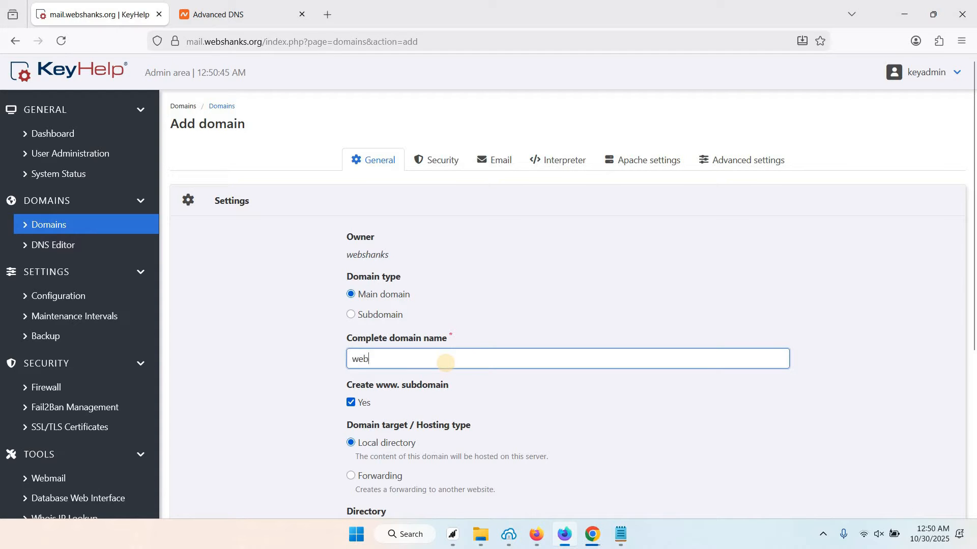
type("webshanks.space")
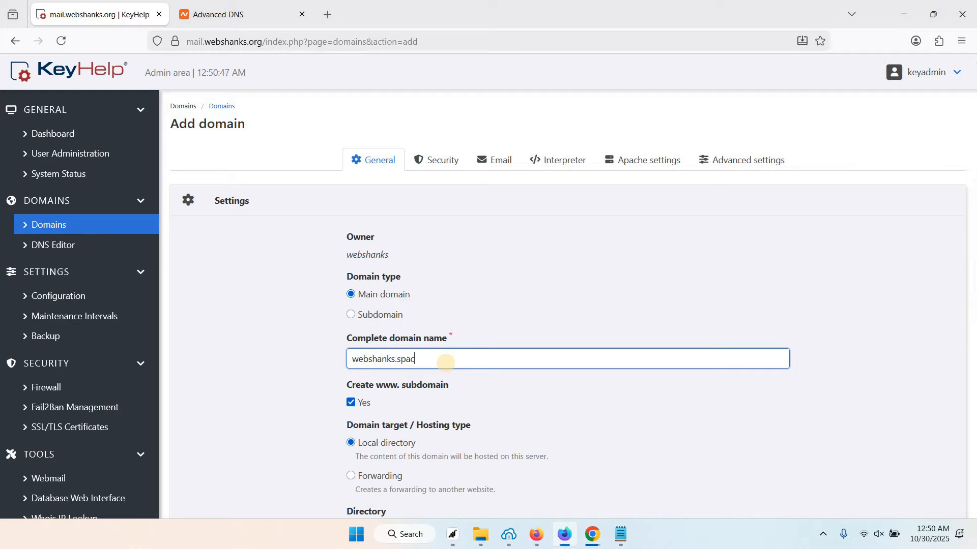
scroll(361, 338, "down", 1)
left_click(350, 336)
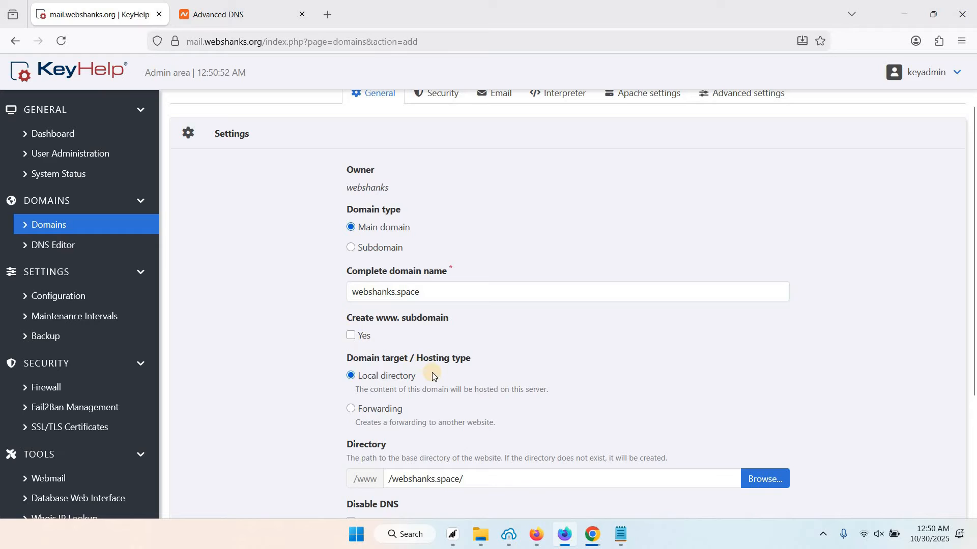
scroll(432, 373, "down", 2)
scroll(432, 373, "up", 3)
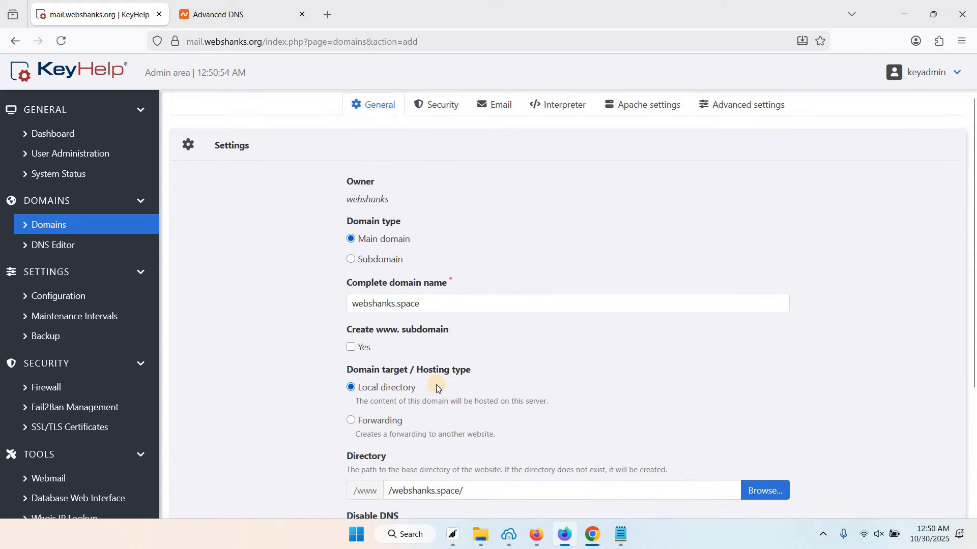
scroll(436, 388, "up", 1)
Choose a Let's Encrypt certificate in the domain's Security settings
left_click(437, 173)
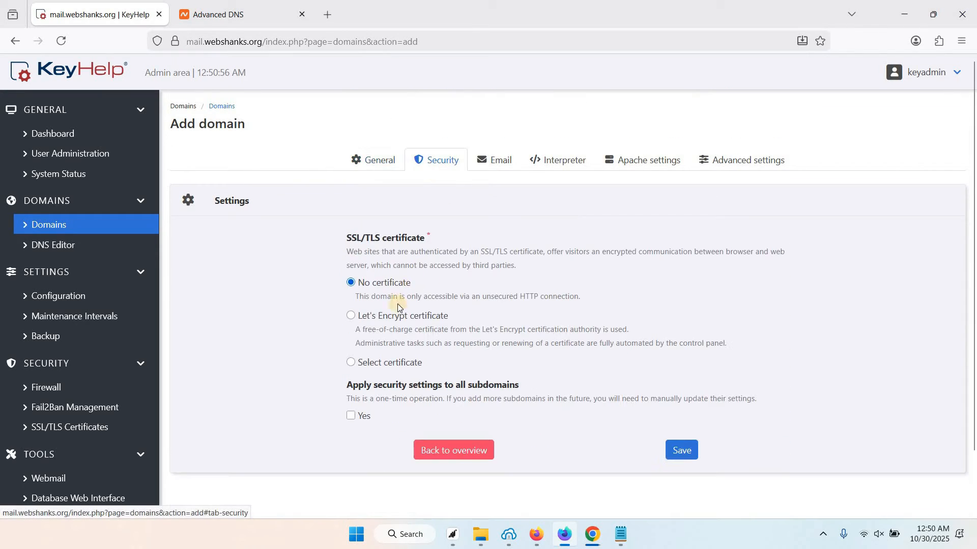
left_click(352, 321)
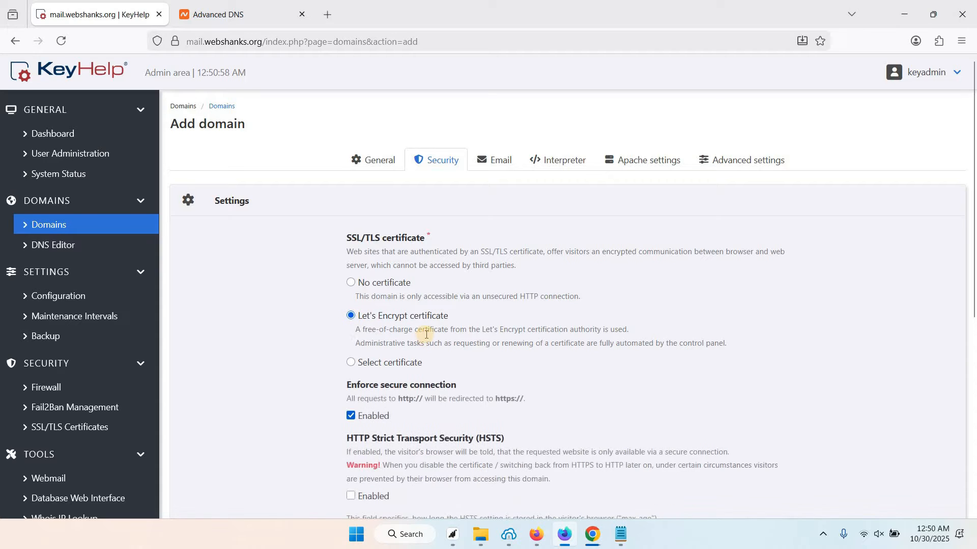
scroll(426, 334, "down", 4)
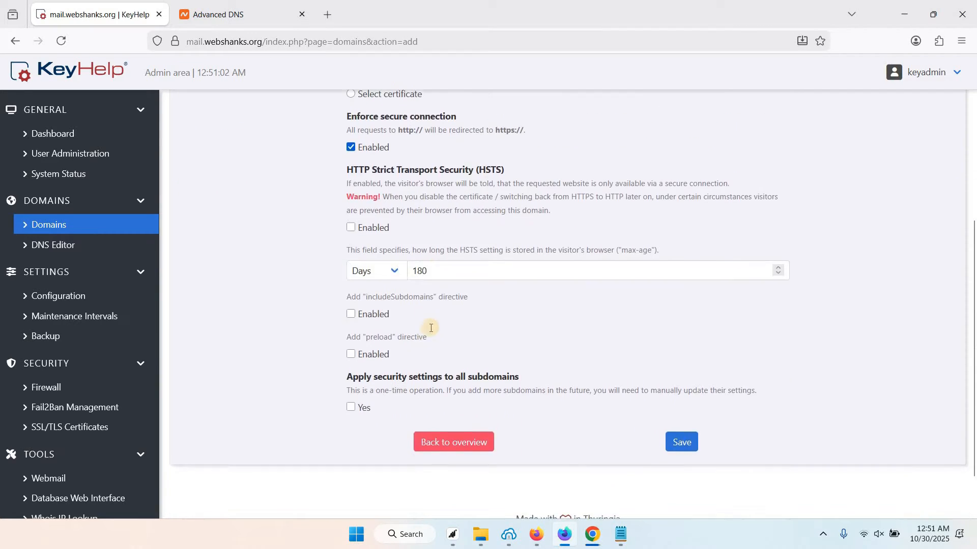
scroll(429, 327, "up", 5)
Review the Email, Interpreter, Apache and Advanced settings, then return to General
left_click(497, 168)
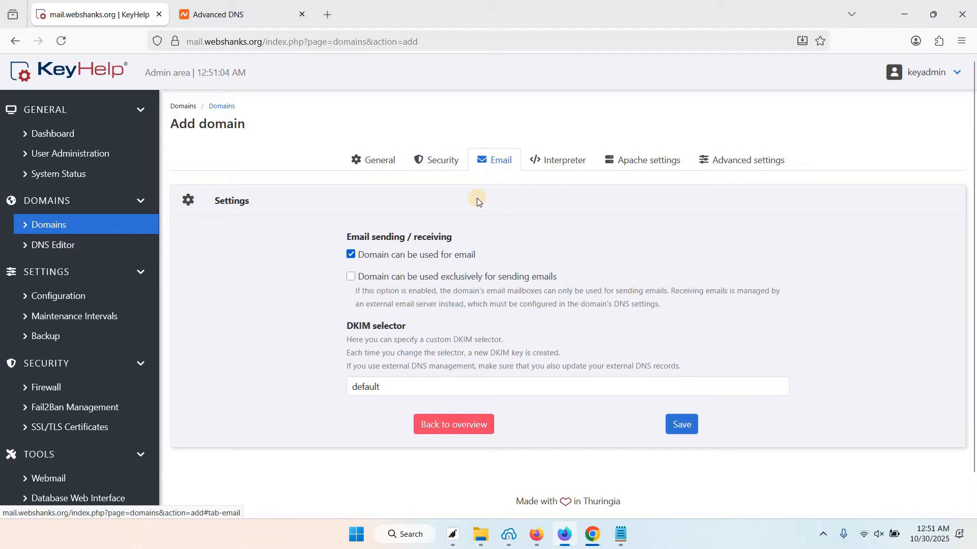
left_click(544, 163)
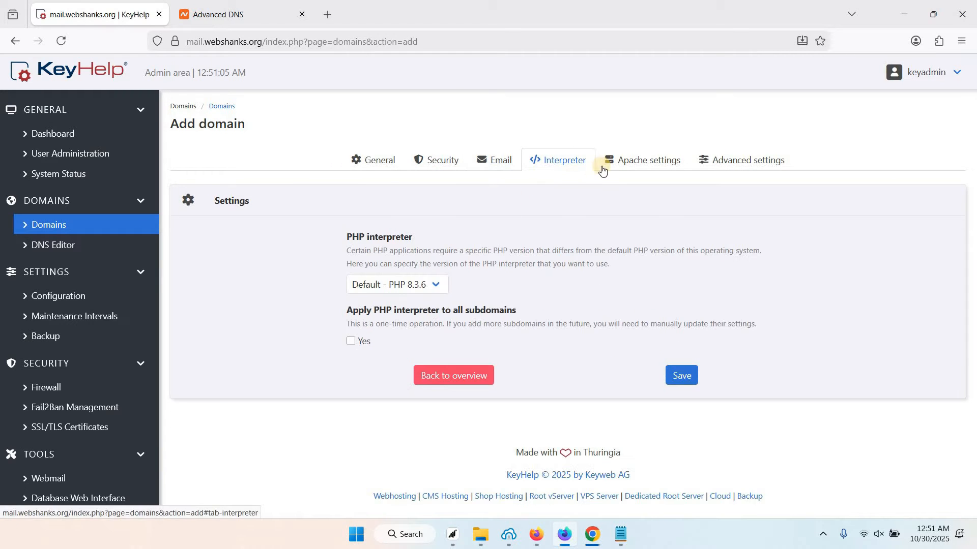
left_click(633, 167)
left_click(731, 166)
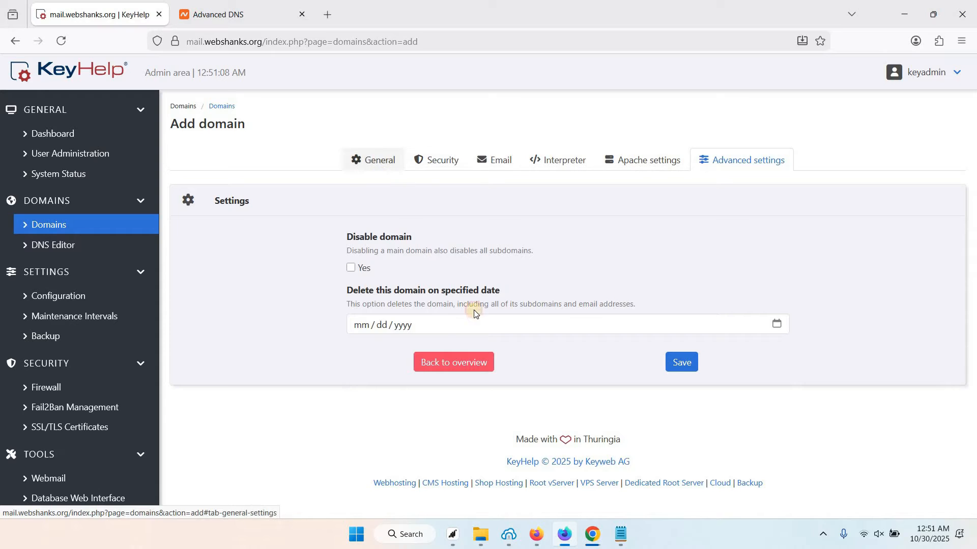
left_click(376, 162)
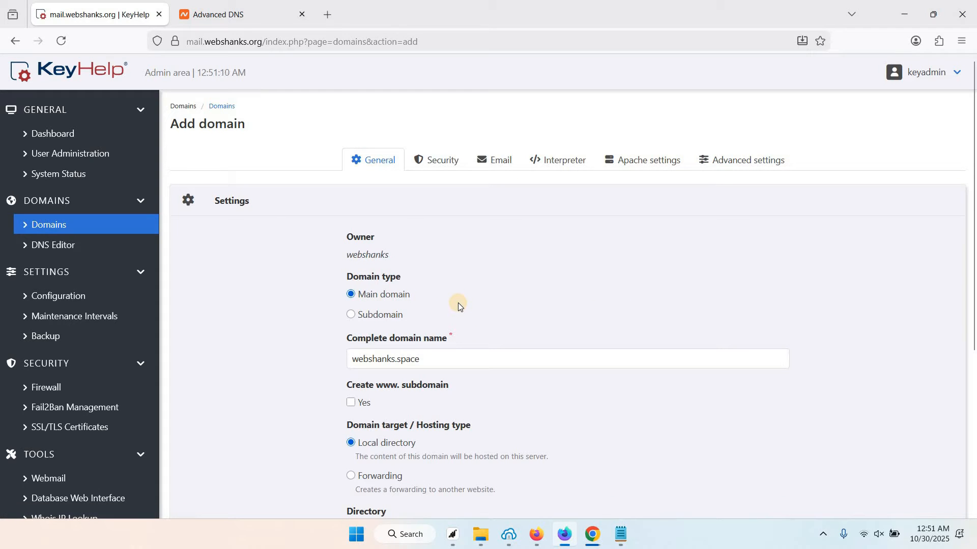
scroll(458, 303, "down", 4)
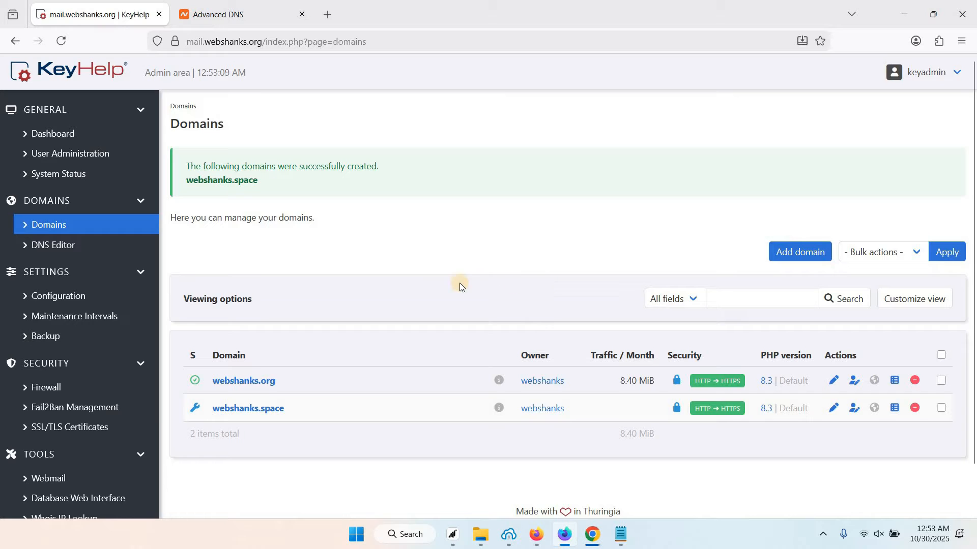
Reload the Domains list so webshanks.space appears alongside webshanks.org
right_click(474, 264)
left_click(505, 263)
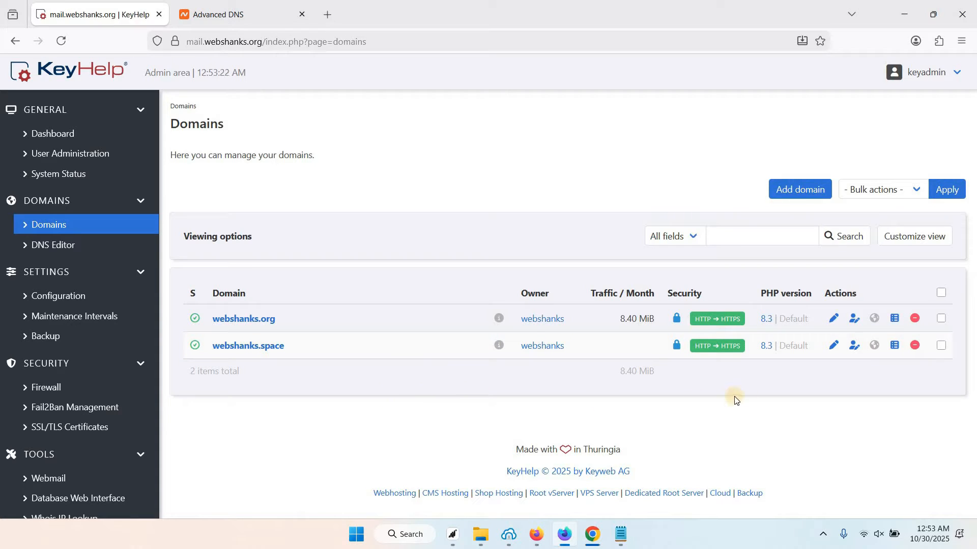
Look up the webshanks.space MX value '10 mail' in KeyHelp's DNS records, then go to Namecheap
left_click(875, 353)
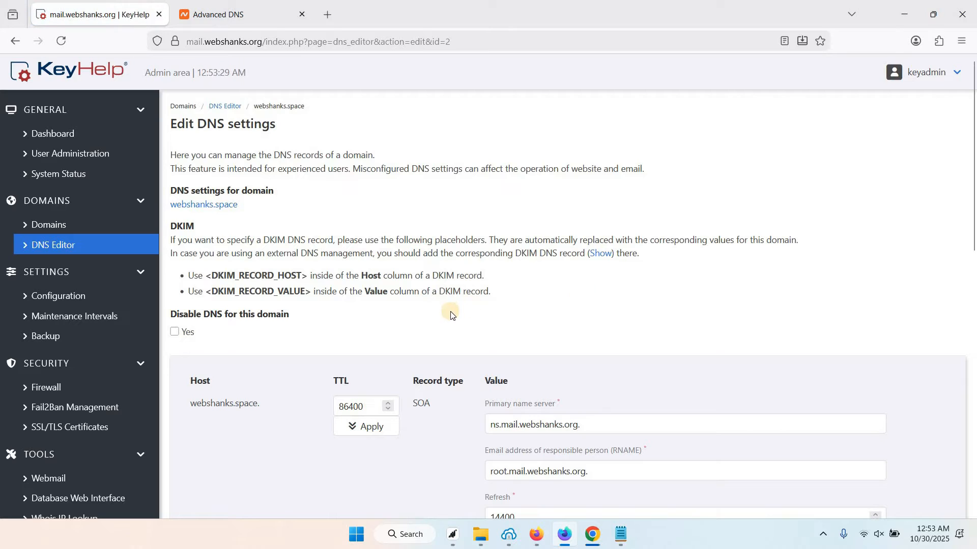
scroll(450, 311, "down", 4)
scroll(450, 311, "down", 5)
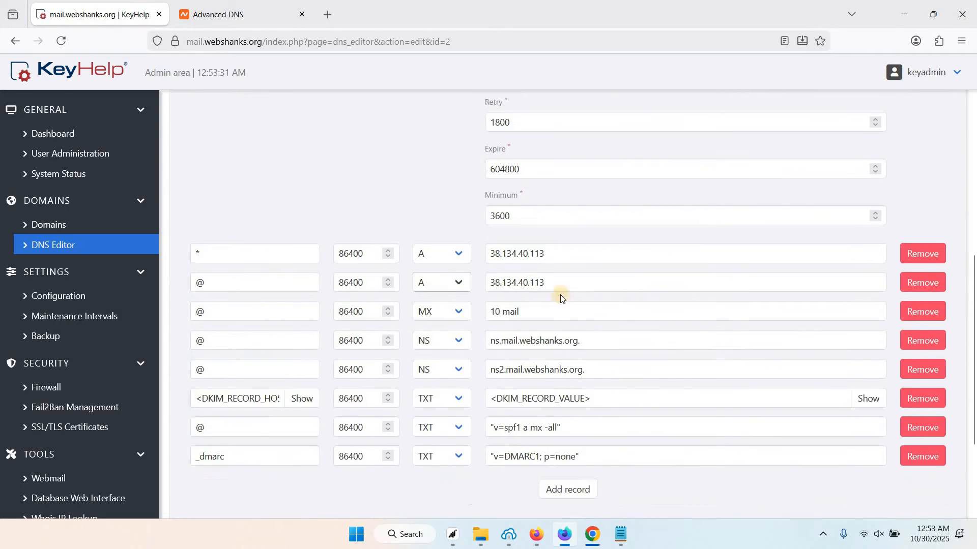
left_click(539, 285)
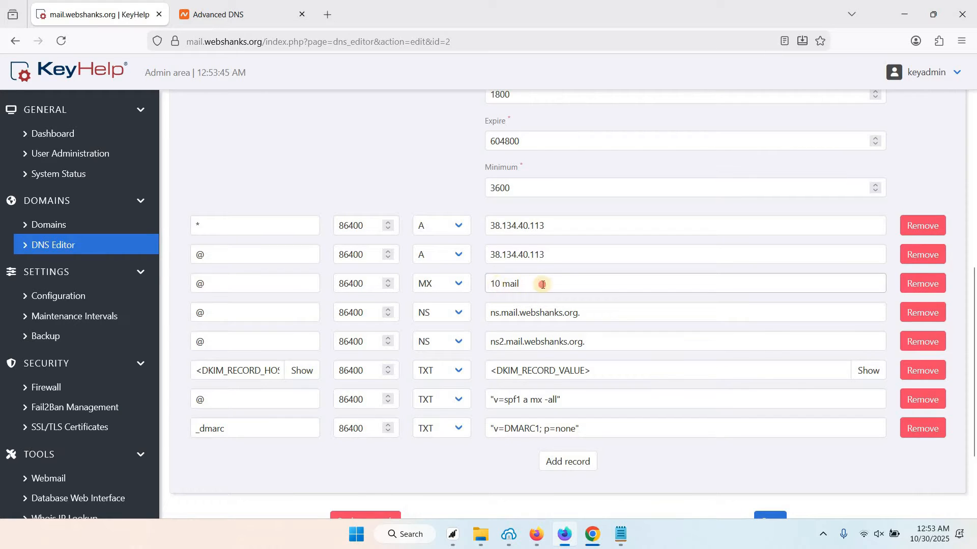
left_click(496, 284)
triple_click(496, 283)
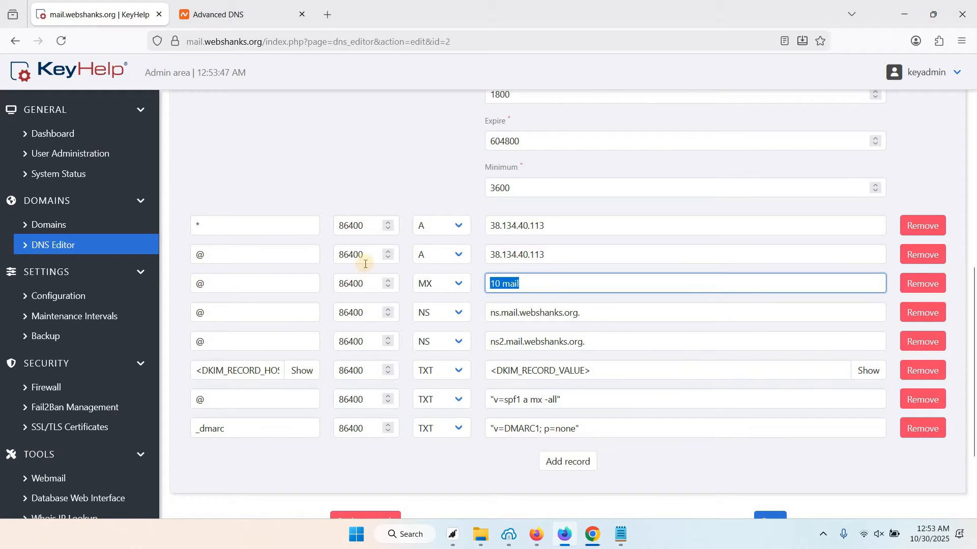
key("Right")
left_click(243, 20)
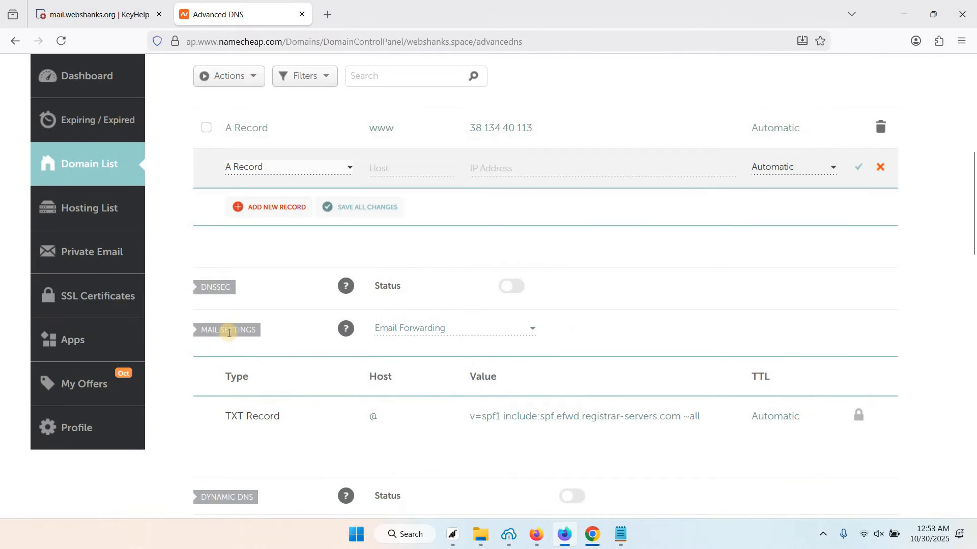
Switch Namecheap mail settings to Custom MX and begin the record with host @
left_click(531, 330)
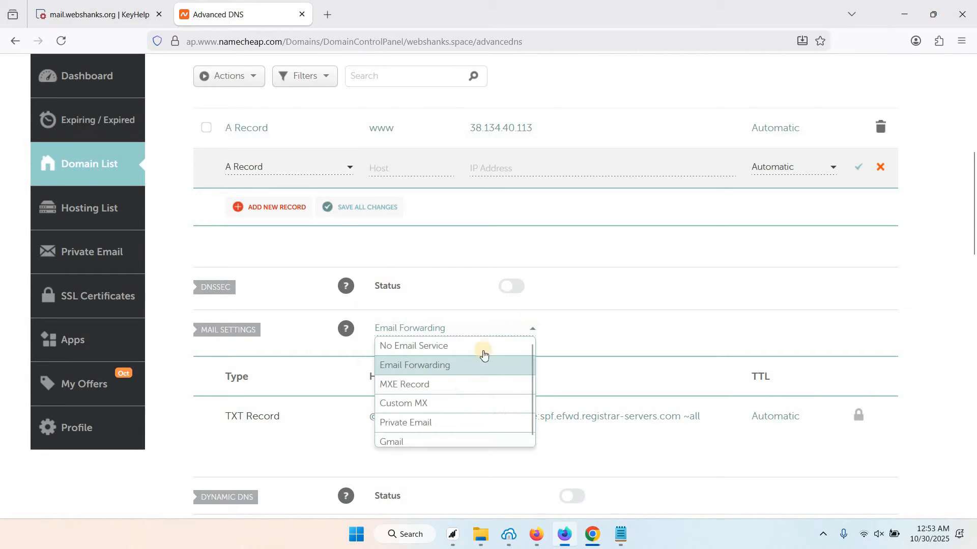
left_click(422, 406)
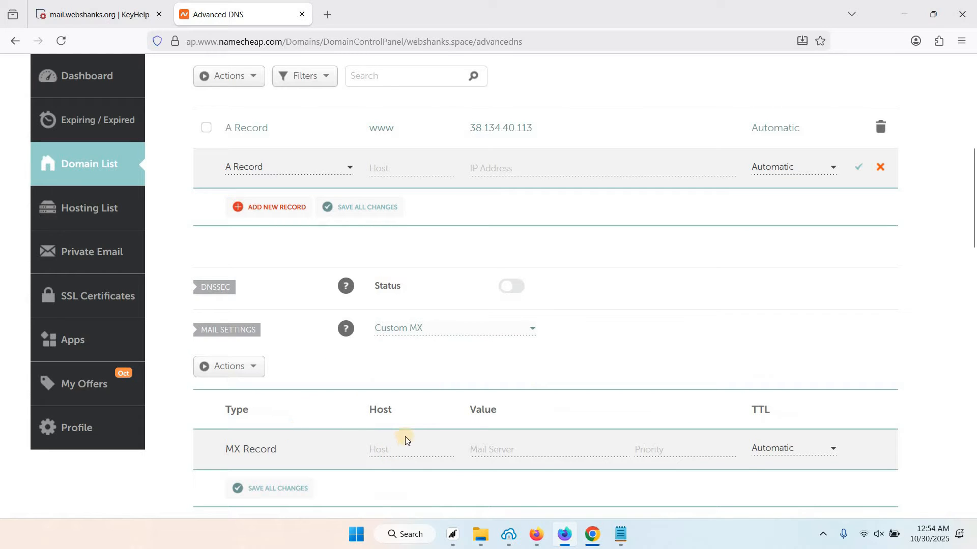
left_click(392, 448)
scroll(394, 387, "down", 3)
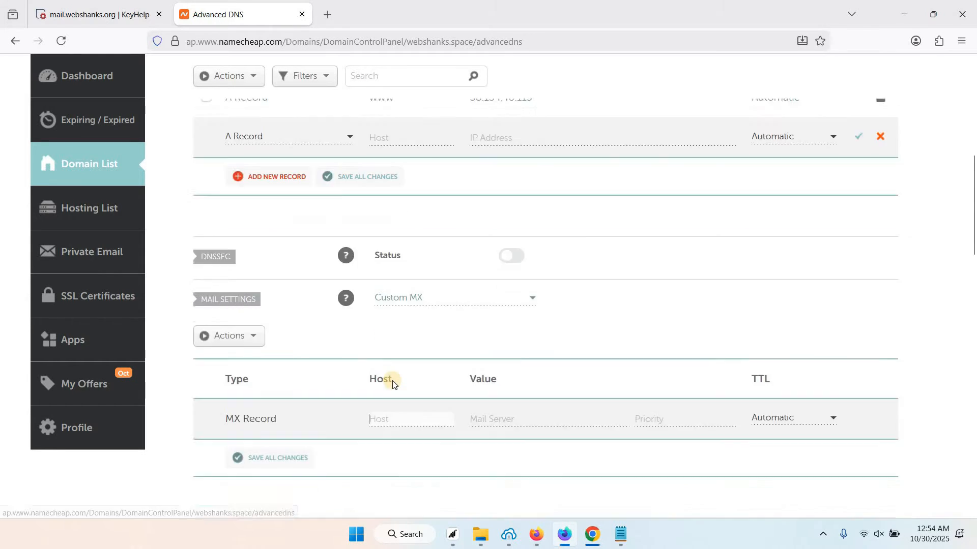
type("@")
left_click(498, 319)
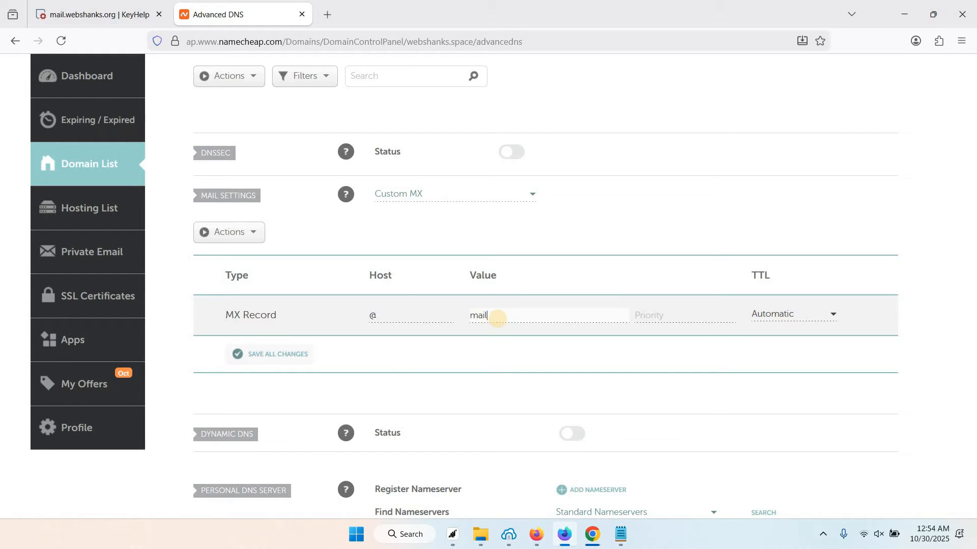
type("mail")
Complete the MX value as mail.webshanks.org with priority 10 and save all changes
left_click(71, 11)
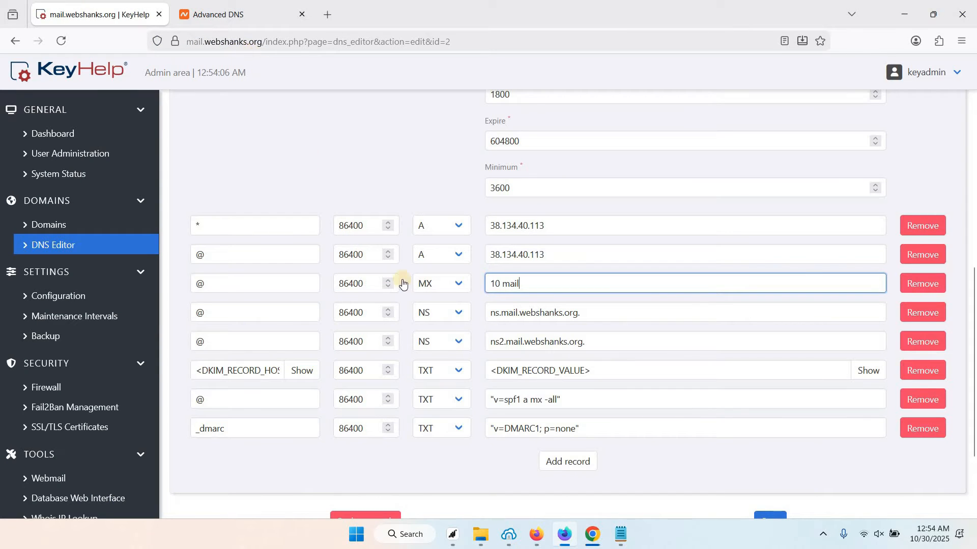
left_click(255, 16)
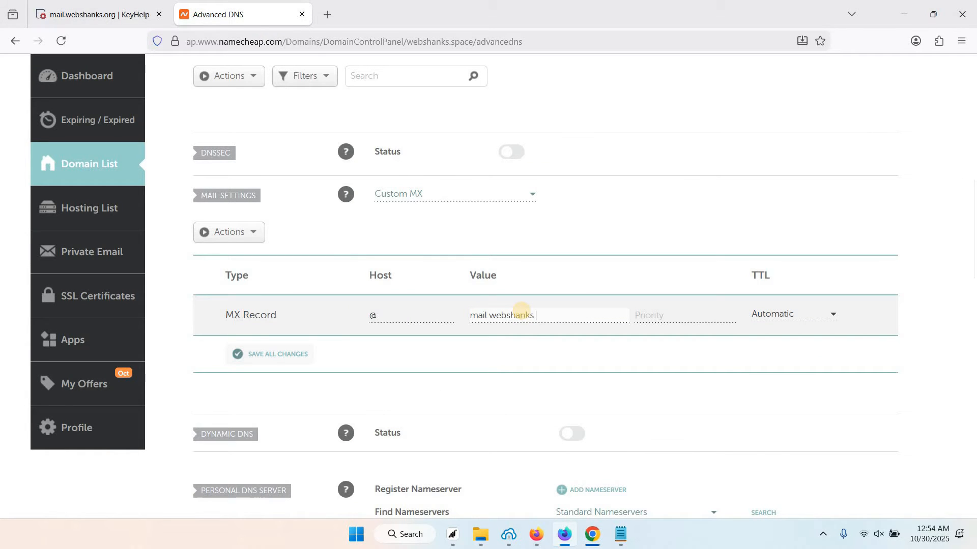
type("org")
left_click(675, 315)
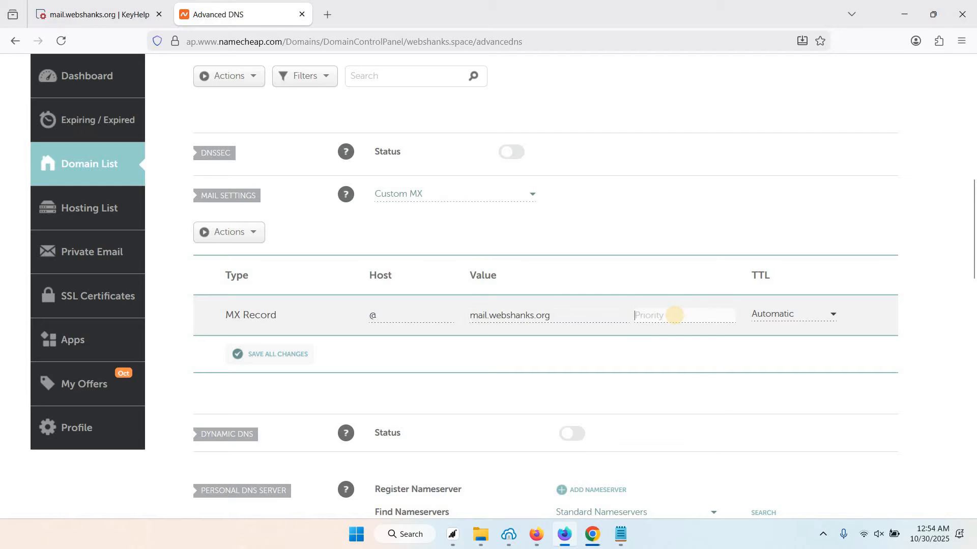
left_click(287, 360)
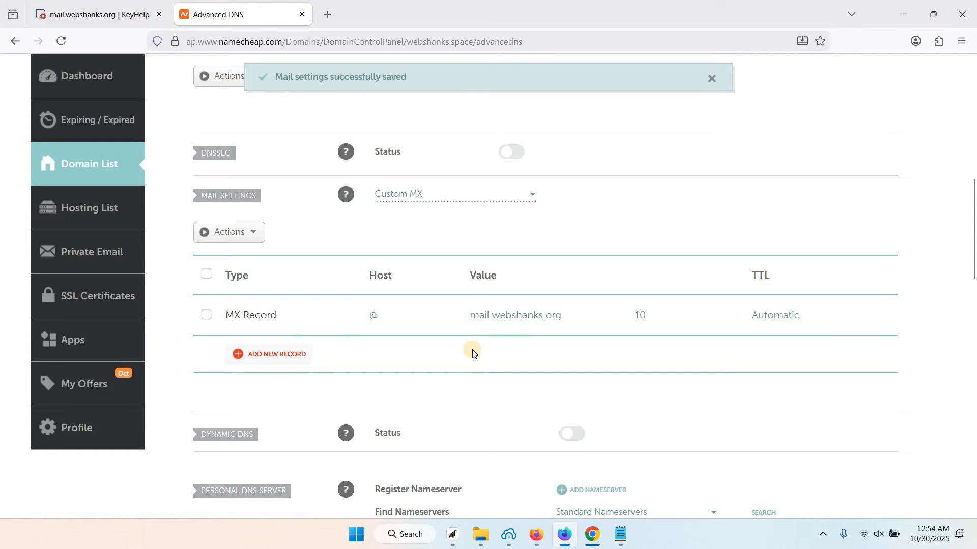
scroll(472, 353, "up", 4)
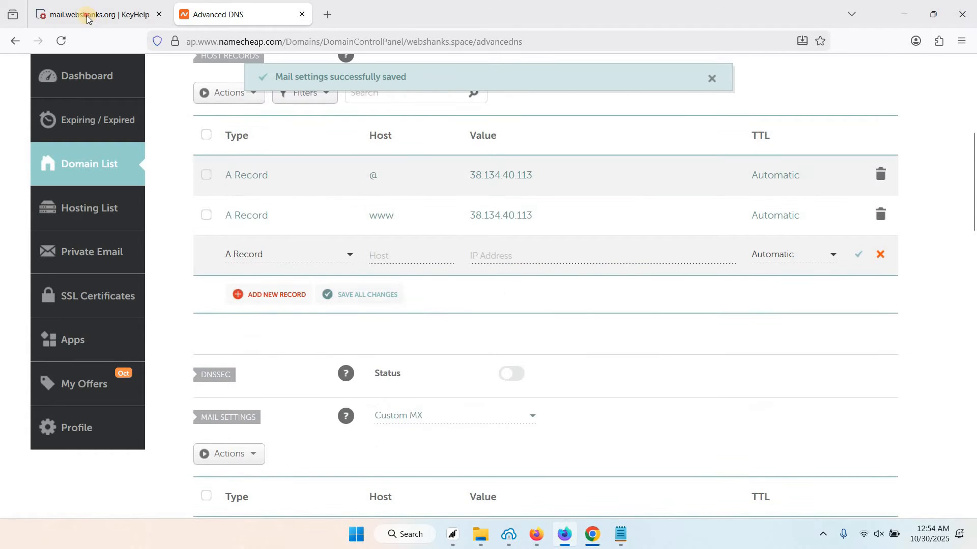
Copy the DKIM host default._domainkey from KeyHelp's DKIM record details
left_click(87, 19)
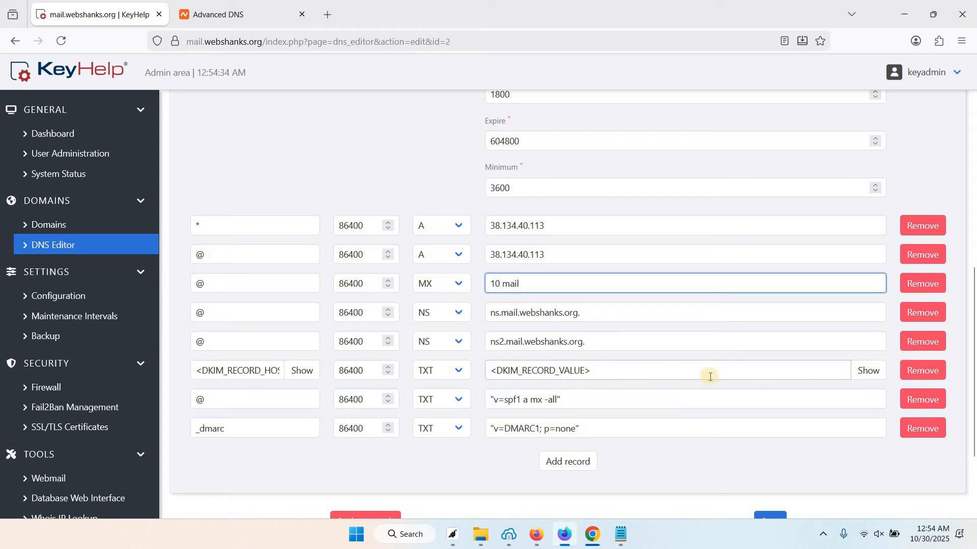
left_click(867, 371)
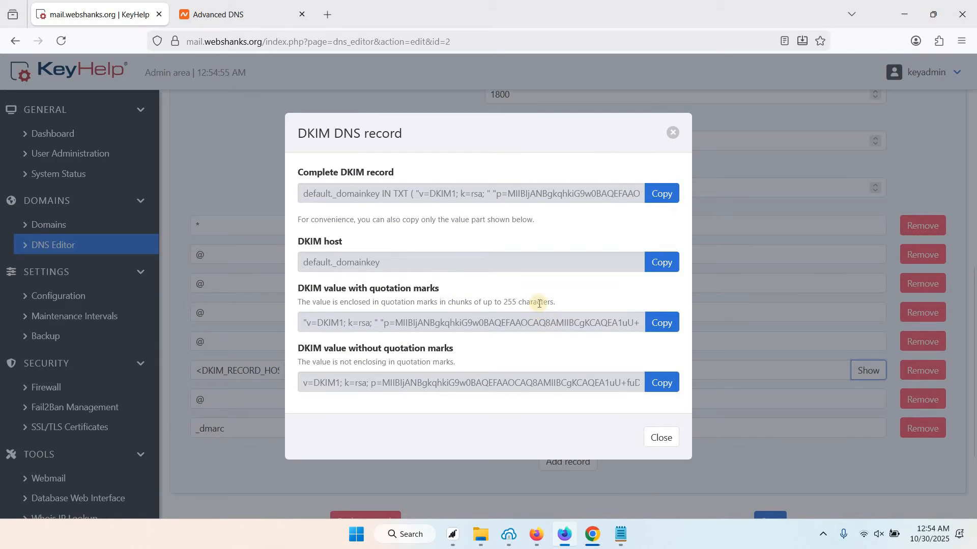
left_click(652, 262)
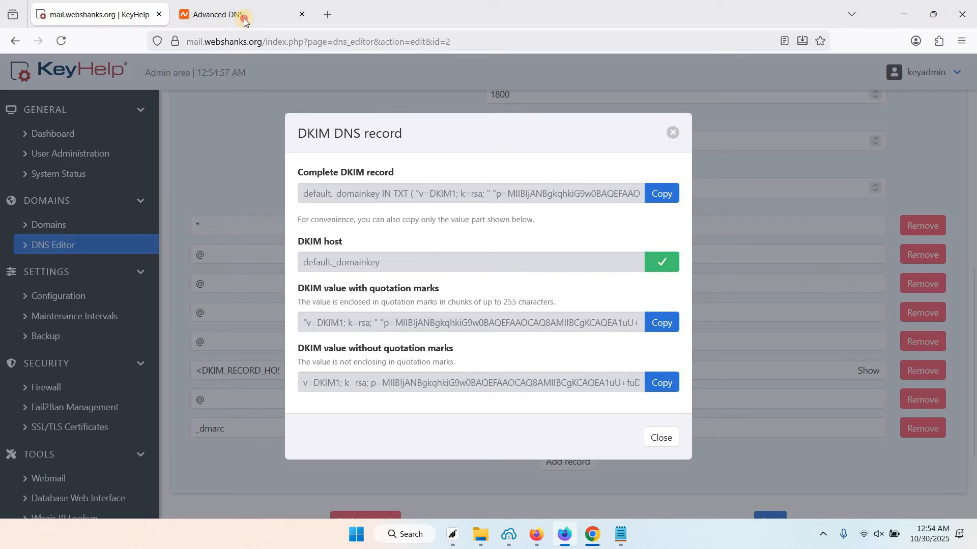
left_click(243, 18)
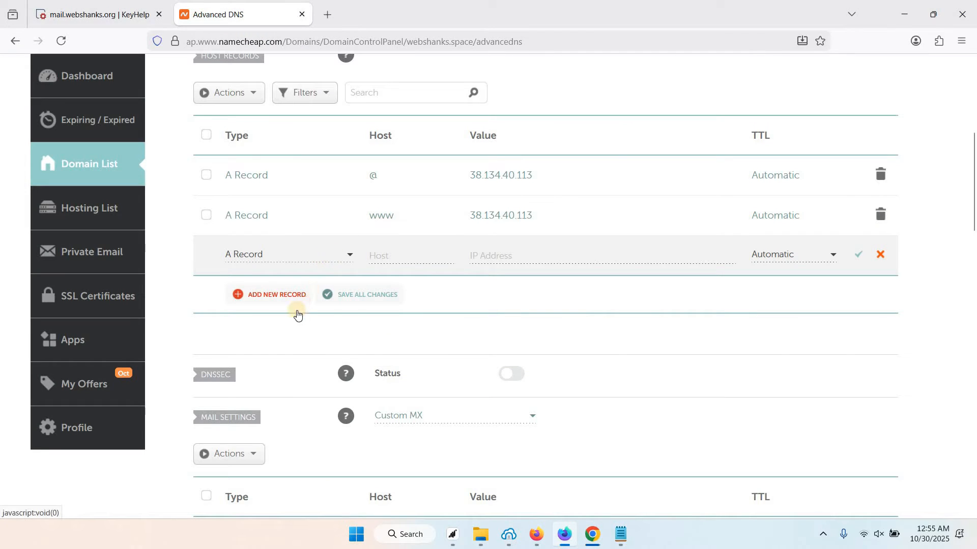
Add a Namecheap TXT record row with host default._domainkey
left_click(350, 255)
scroll(285, 335, "down", 3)
left_click(268, 344)
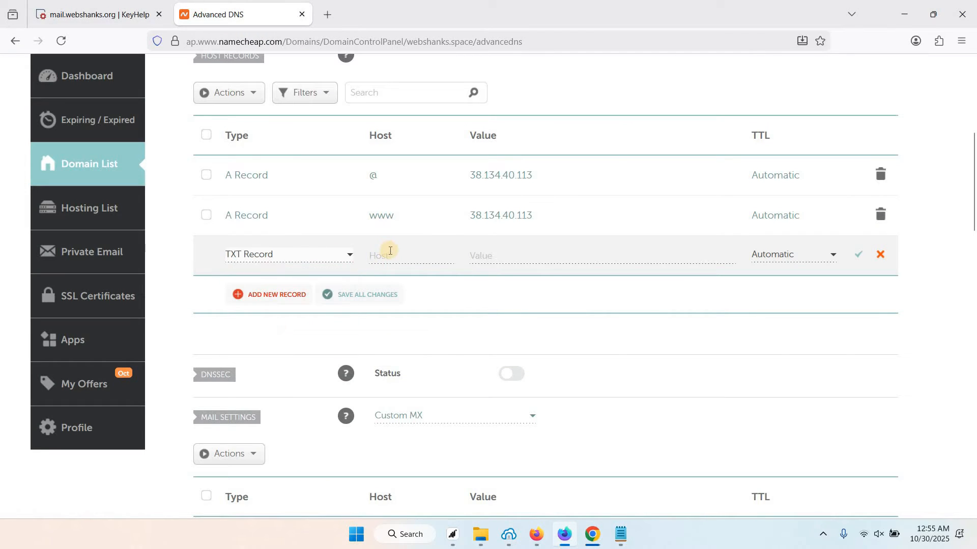
left_click(390, 250)
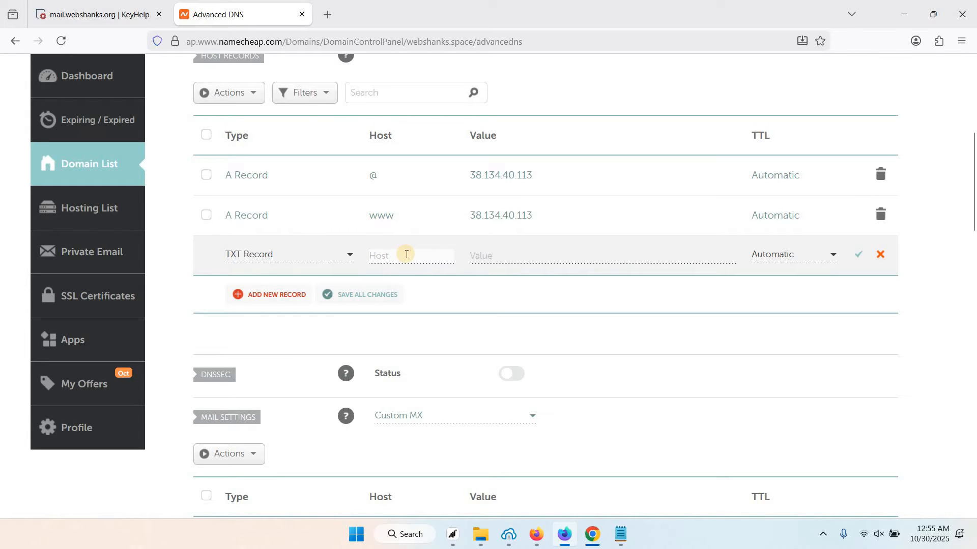
key("ctrl+v")
Paste the quote-free DKIM key from KeyHelp as the record's value and save it
left_click(127, 15)
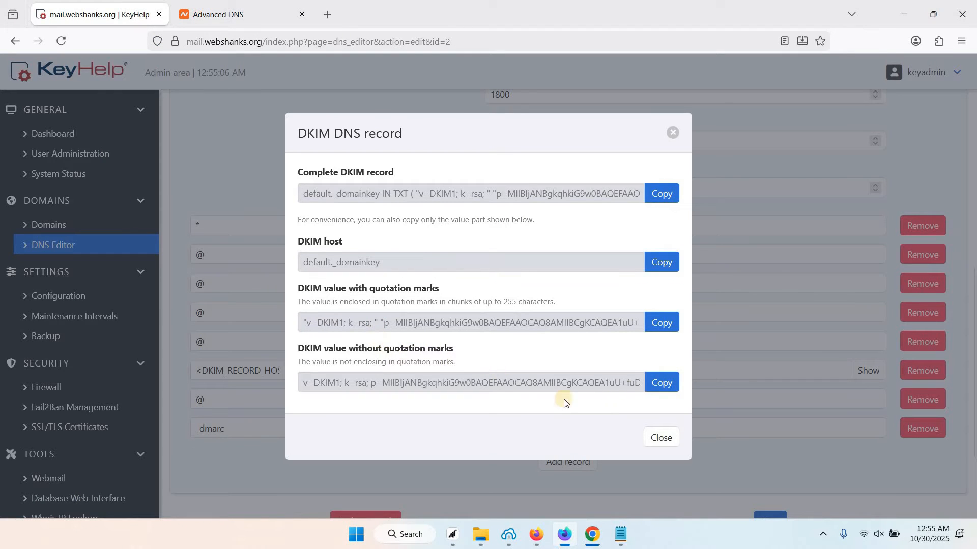
left_click(663, 385)
left_click(217, 12)
left_click(507, 256)
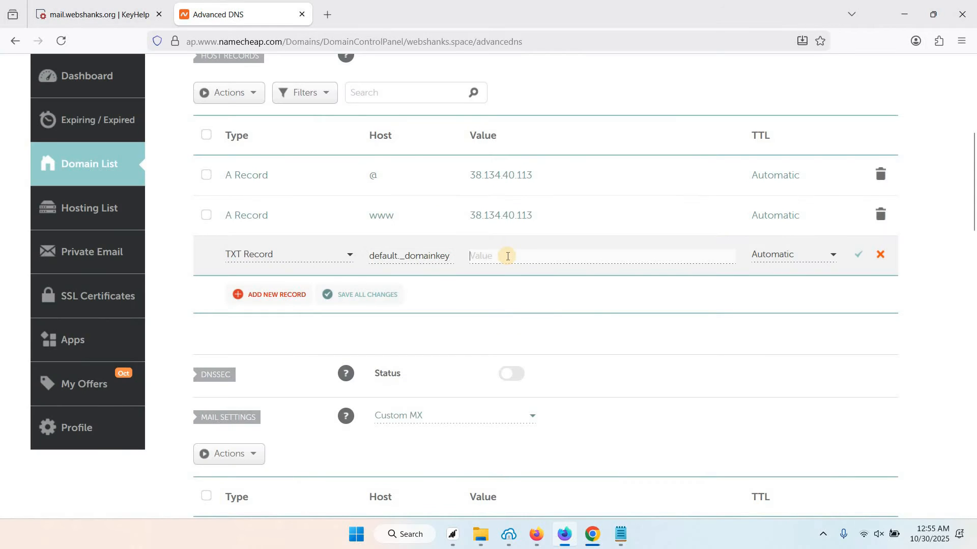
key("ctrl+v")
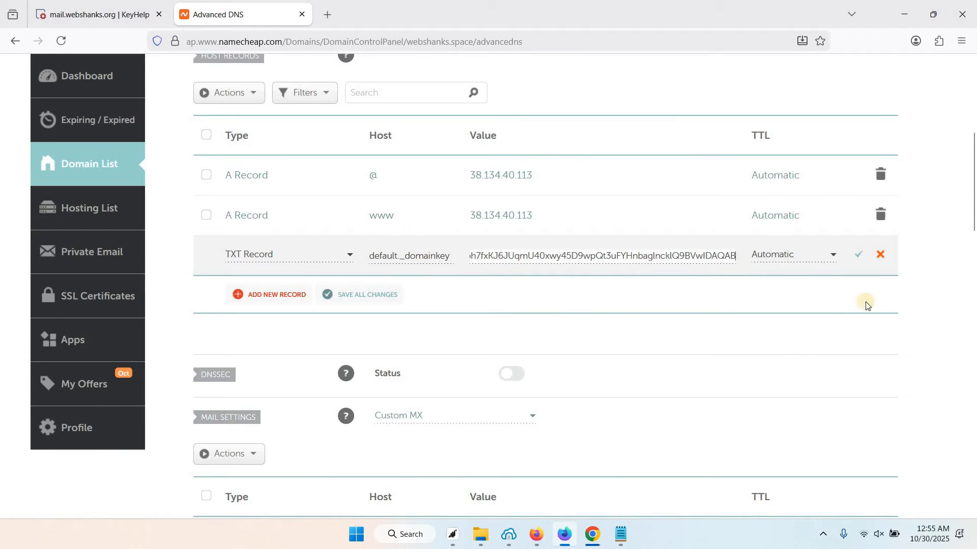
left_click(862, 256)
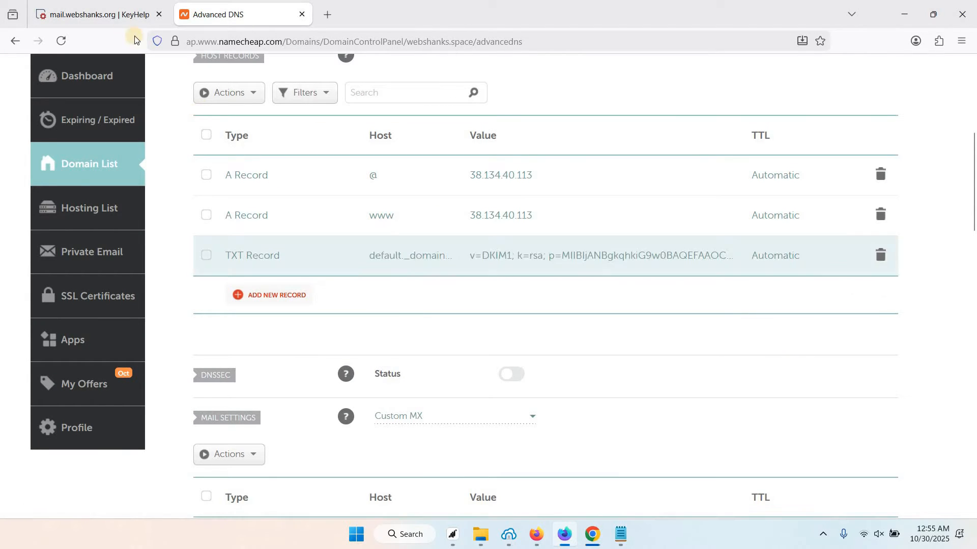
left_click(117, 14)
Add a TXT record for @ with the SPF value v=spf1 a mx -all
left_click(663, 441)
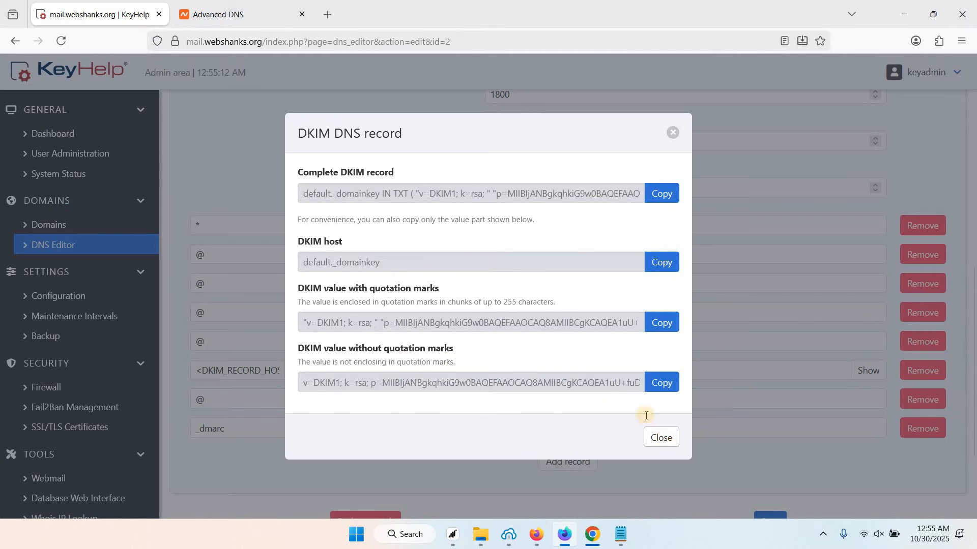
scroll(618, 316, "down", 2)
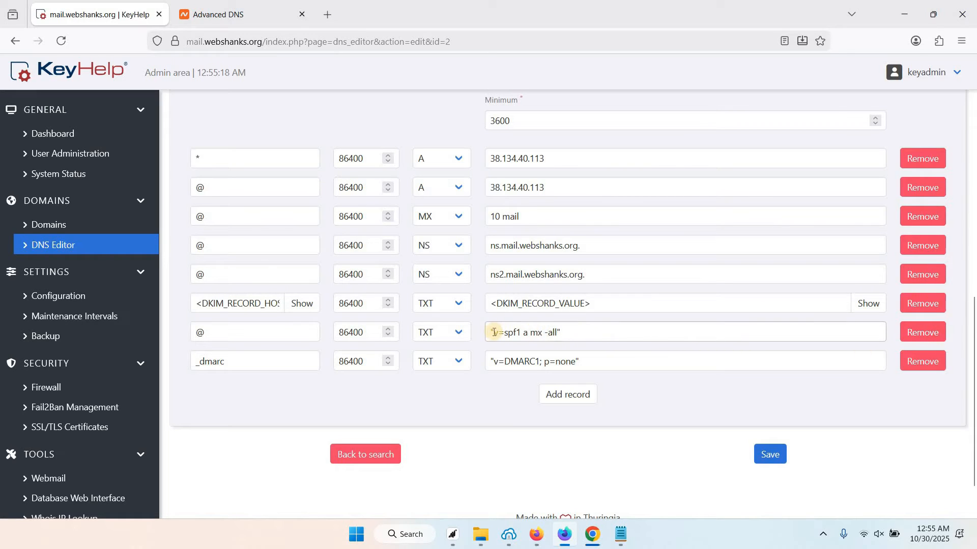
left_click_drag(492, 334, 556, 333)
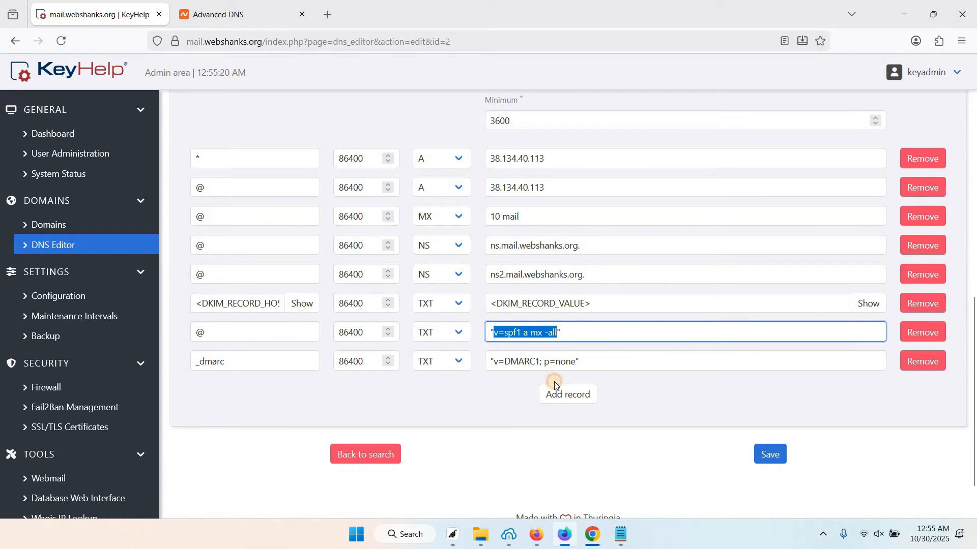
left_click(277, 19)
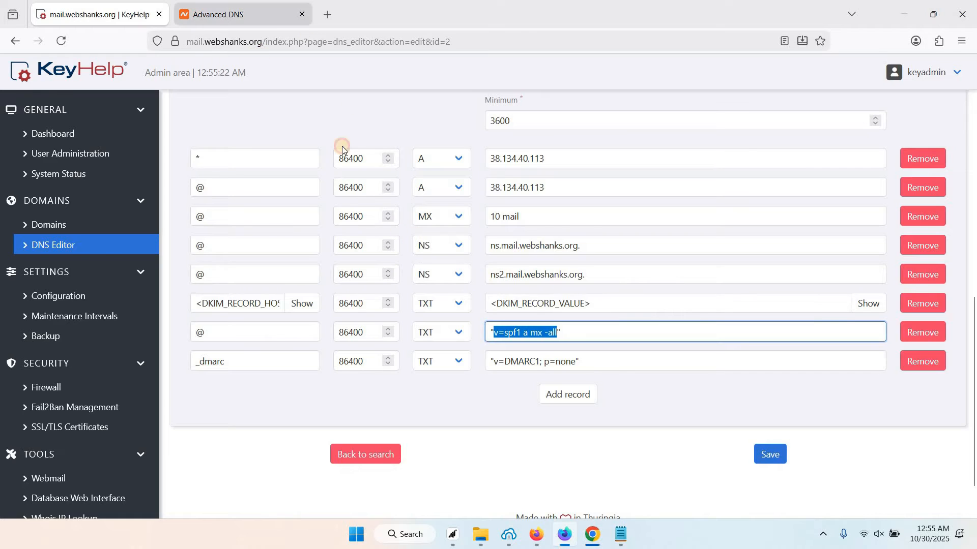
left_click(273, 305)
scroll(273, 324, "down", 4)
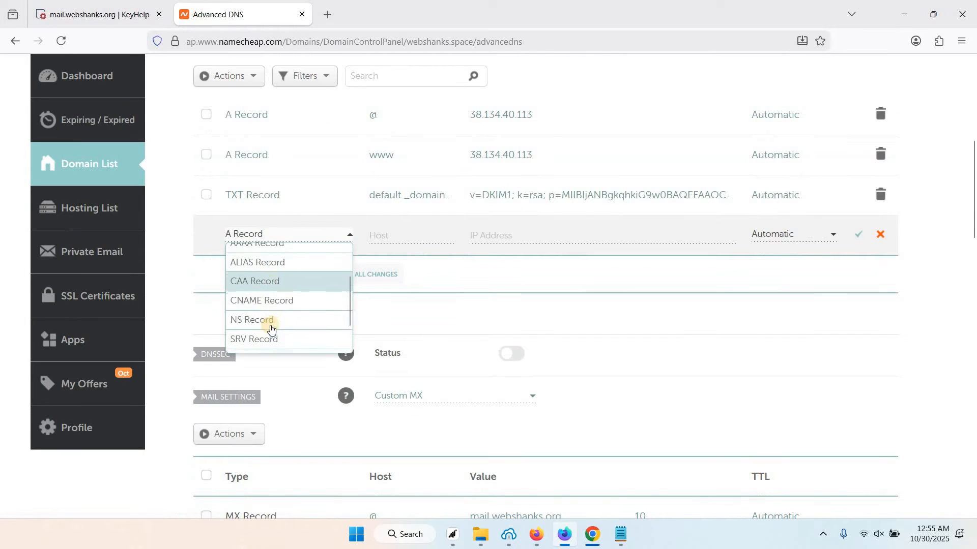
left_click(394, 236)
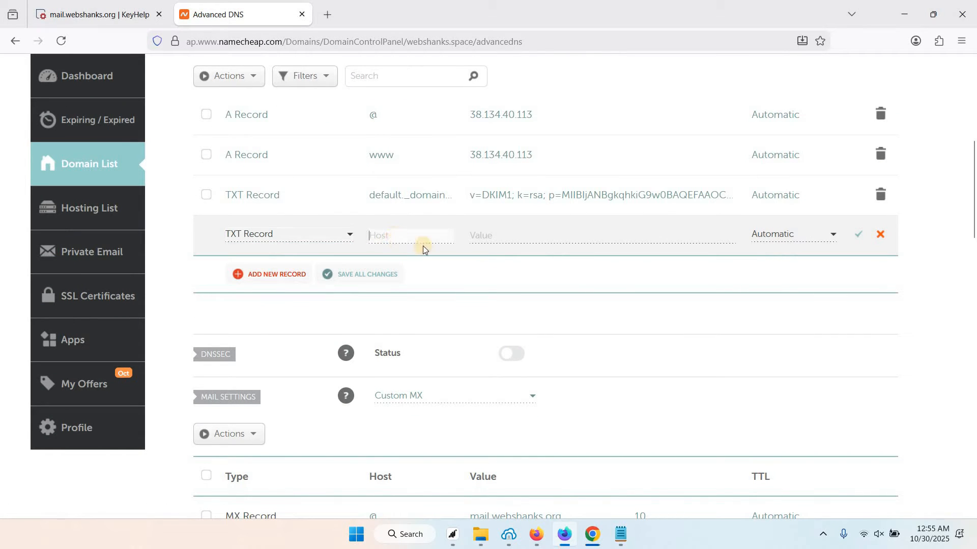
type("@")
left_click(494, 238)
key("ctrl+v")
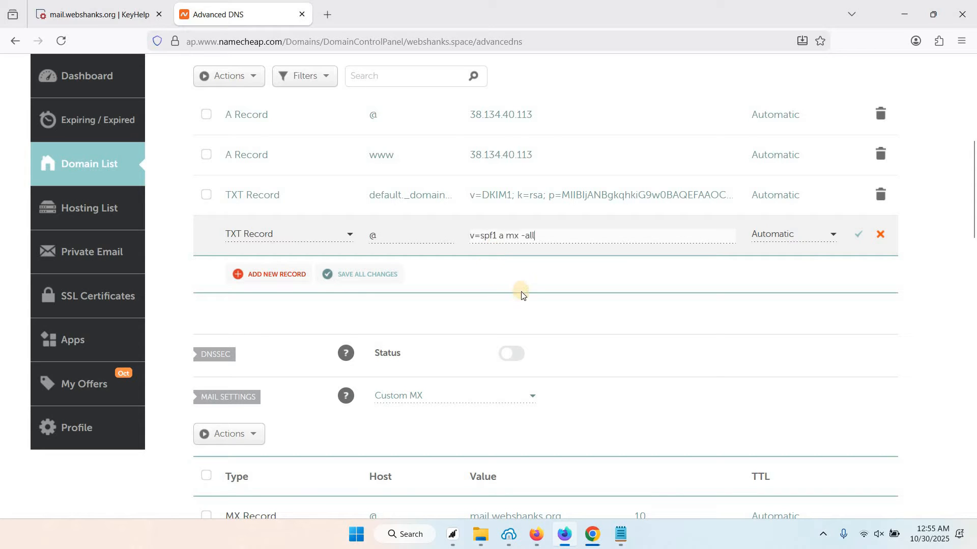
left_click(859, 237)
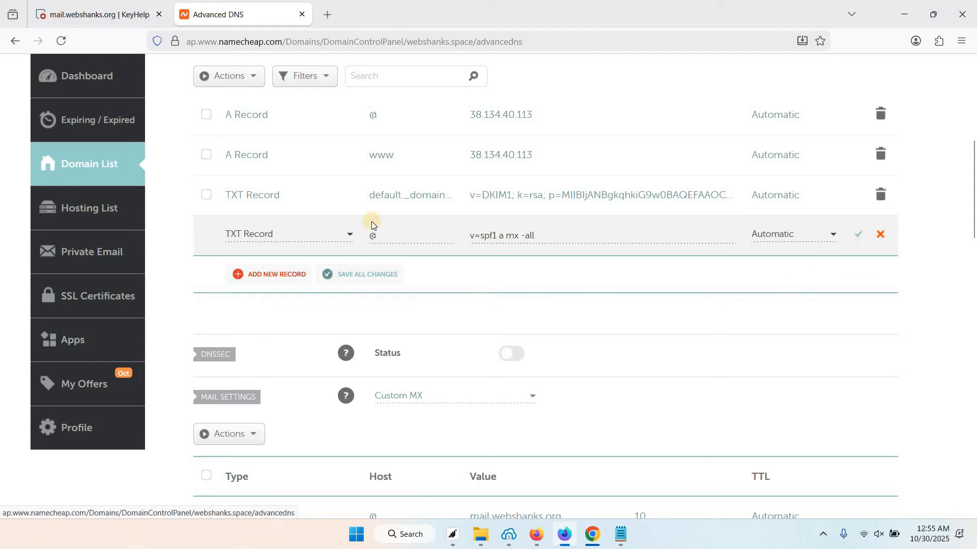
Add another TXT record row with host _dmarc copied from KeyHelp
left_click(107, 19)
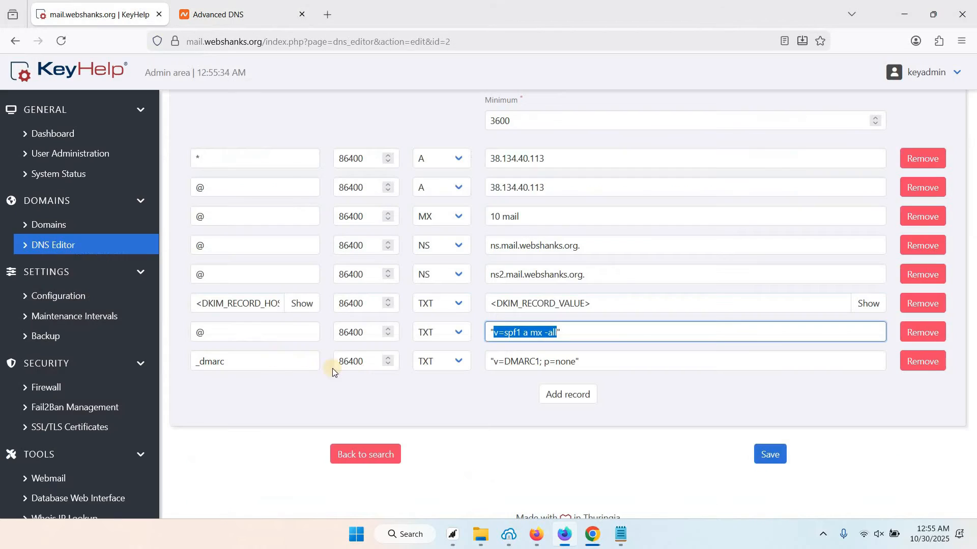
key("Tab")
key("Tab")
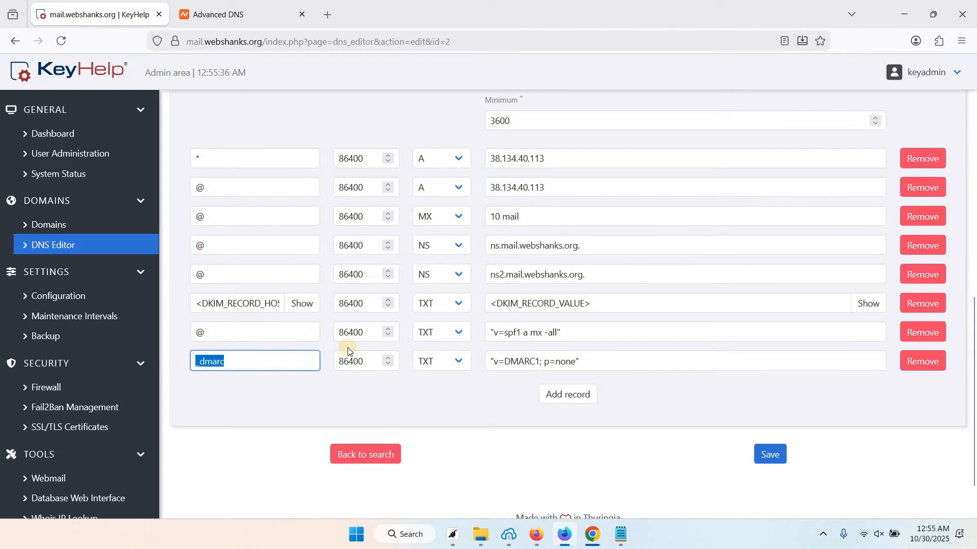
left_click(249, 17)
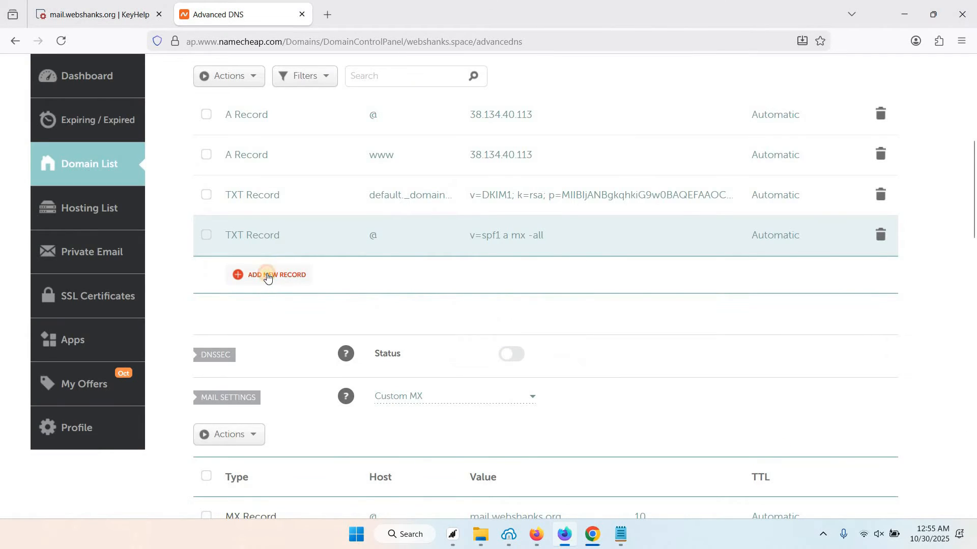
left_click(269, 274)
scroll(275, 316, "down", 2)
left_click(270, 350)
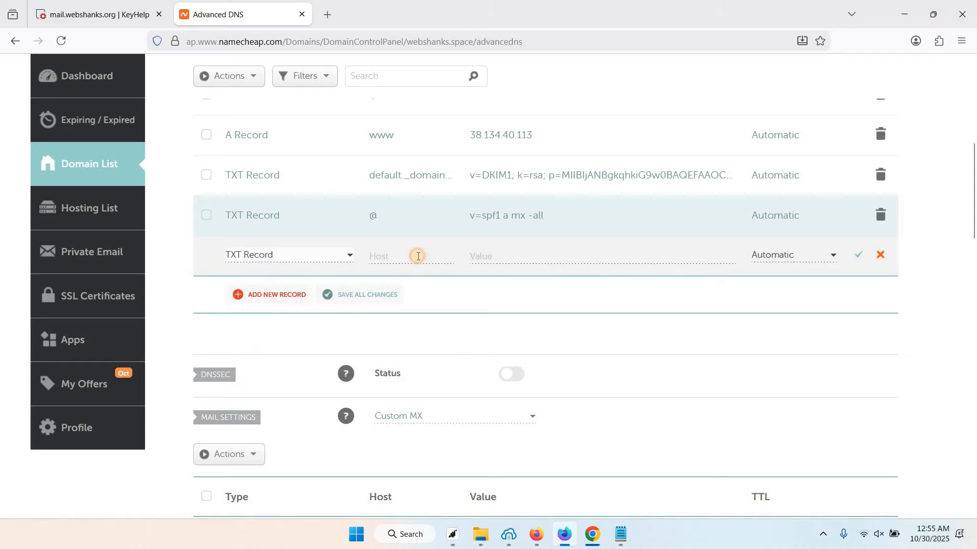
left_click(415, 256)
key("ctrl+v")
Fill the _dmarc record with v=DMARC1; p=none and save it
key("ctrl+Tab")
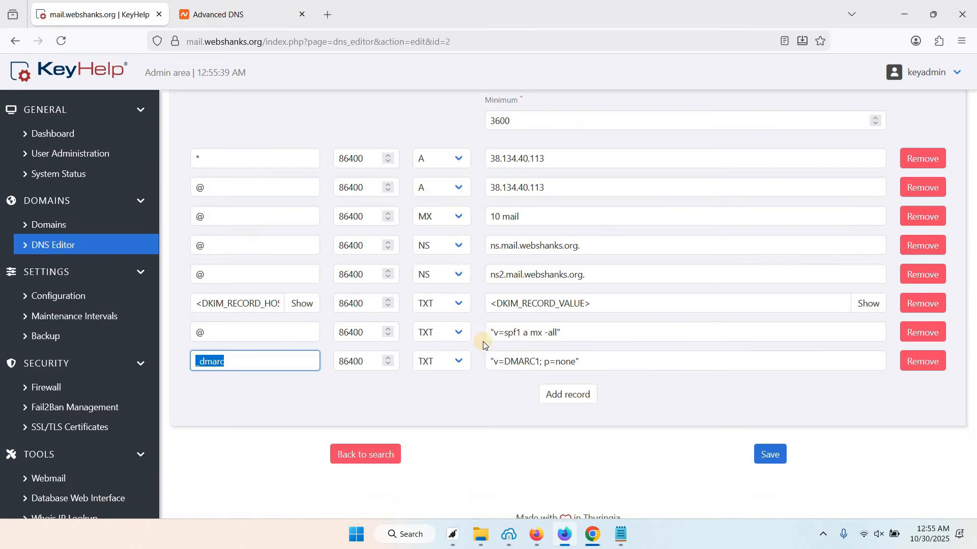
left_click_drag(492, 363, 563, 383)
key("ctrl+c")
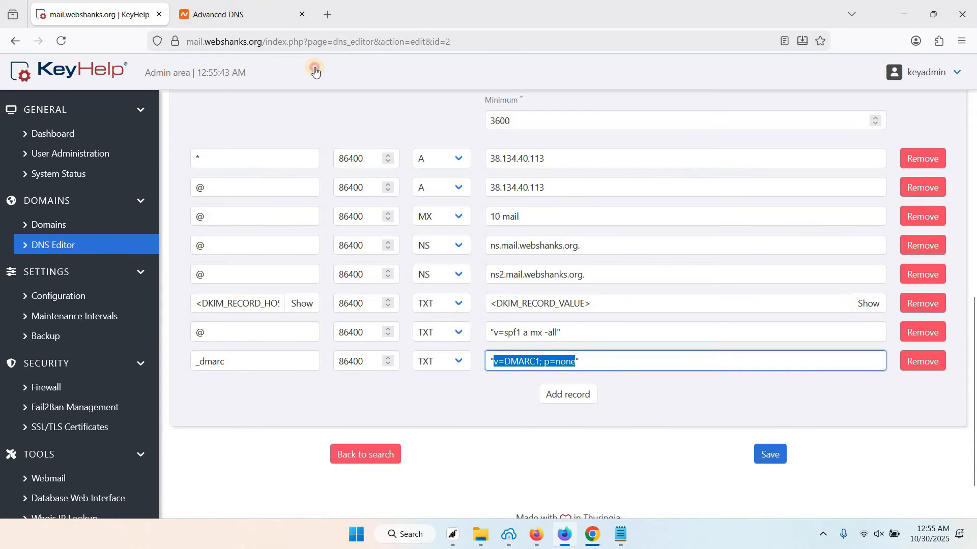
key("ctrl+Tab")
left_click(508, 254)
key("ctrl+v")
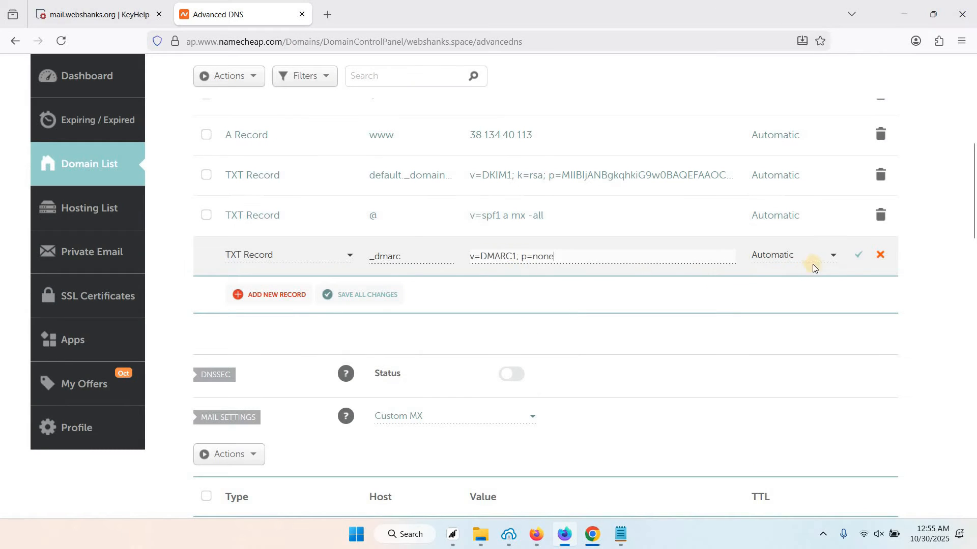
left_click(858, 258)
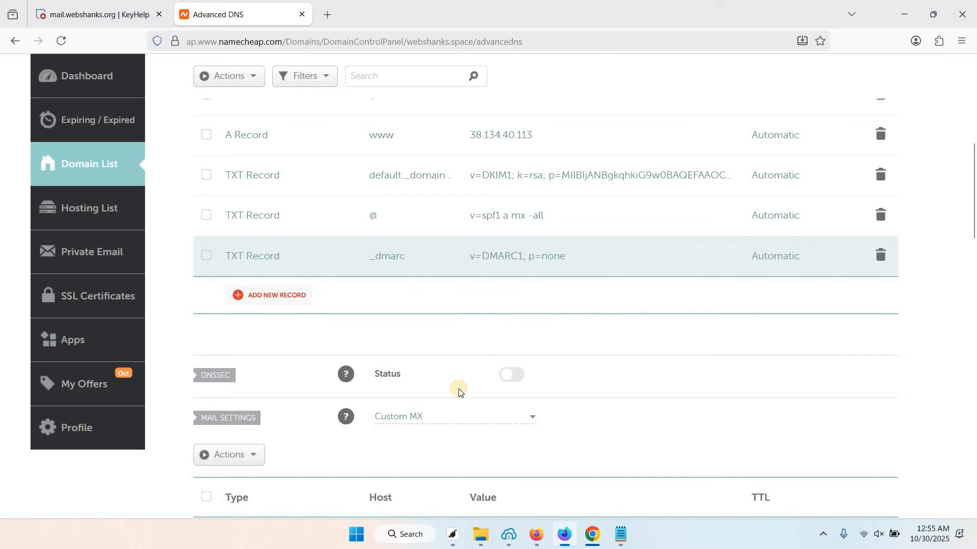
scroll(458, 388, "up", 2)
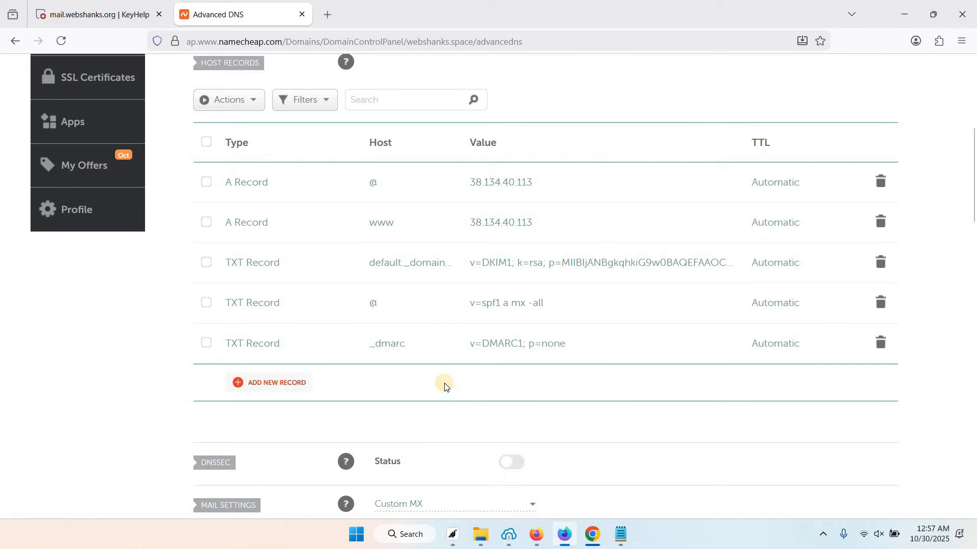
Go from Domains into the webshanks client's Email Addresses page and start a new email account
left_click(111, 19)
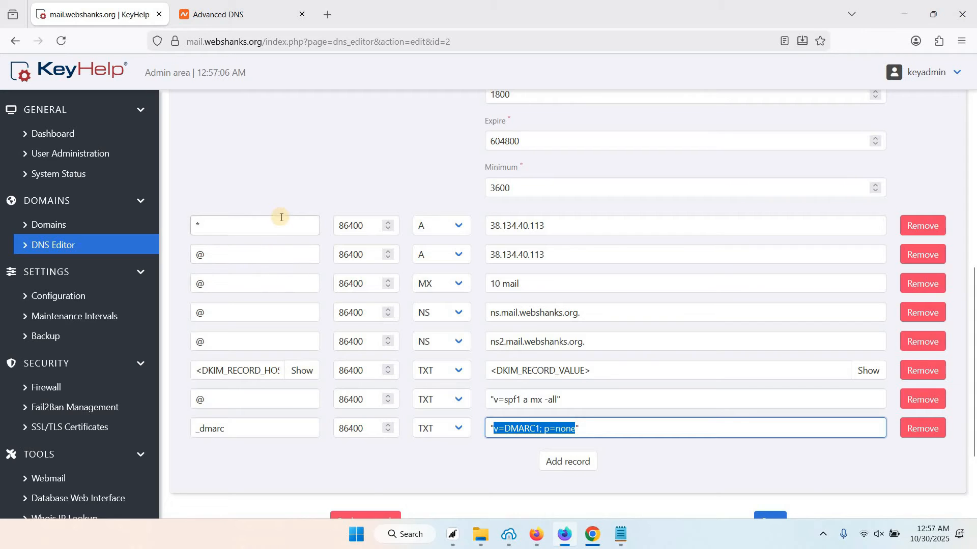
scroll(109, 224, "up", 2)
left_click(77, 227)
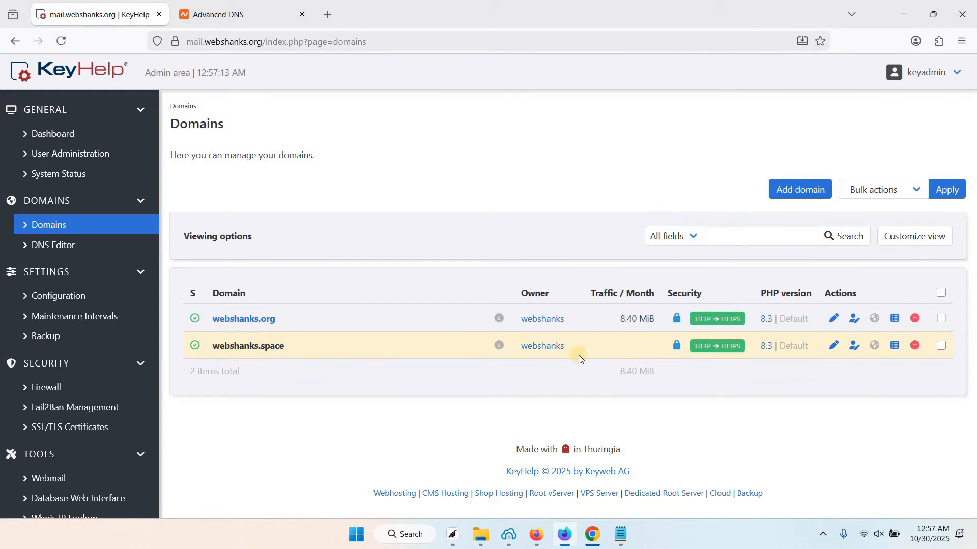
left_click(531, 348)
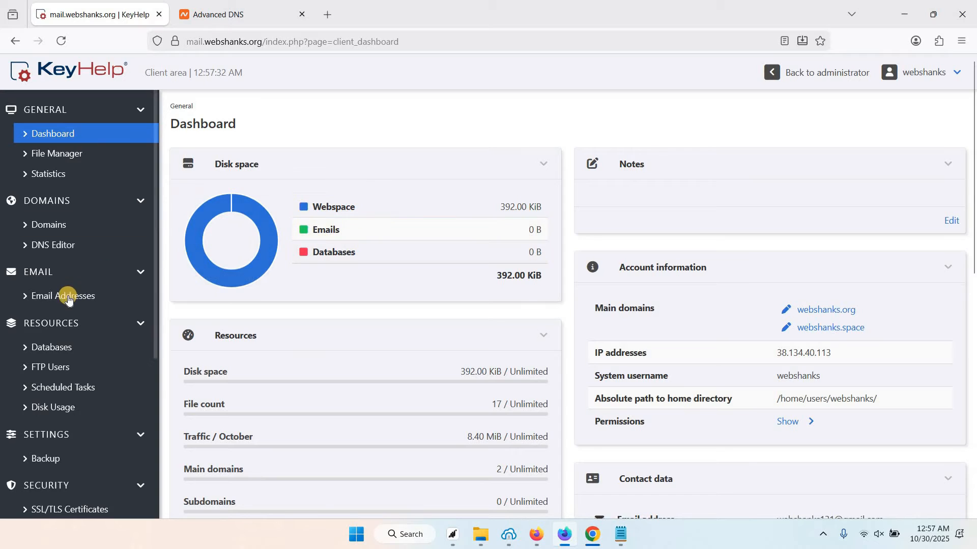
left_click(69, 294)
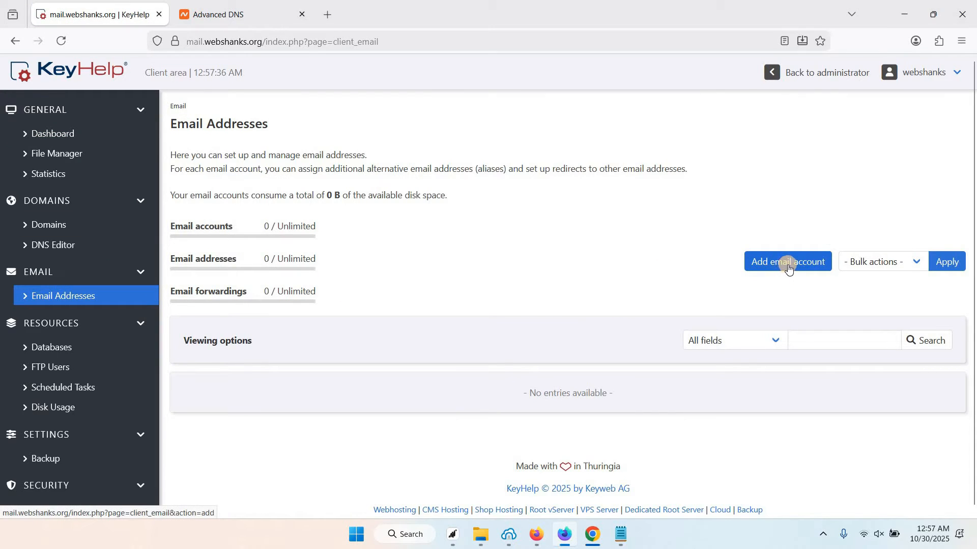
left_click(787, 263)
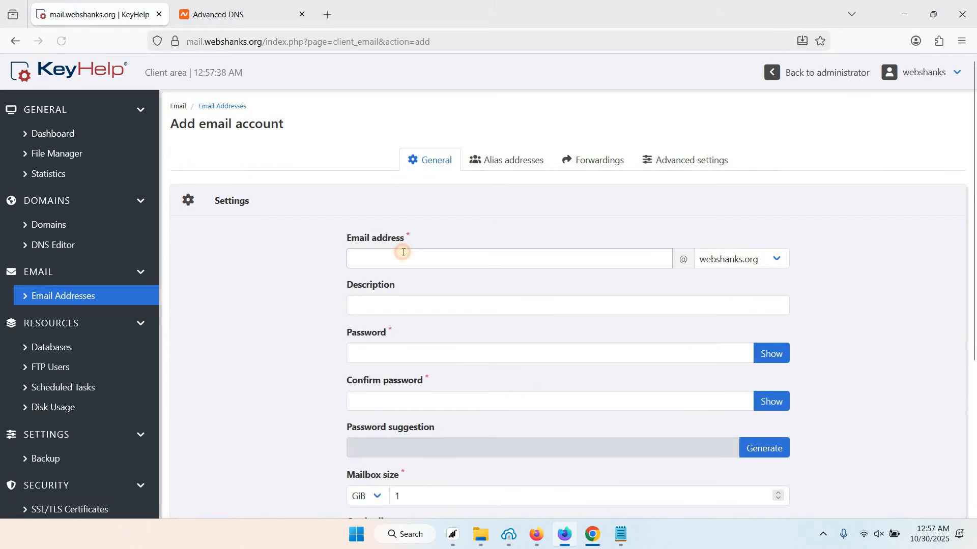
Enter the mailbox name on webshanks.space and paste the password into both password fields
left_click(403, 252)
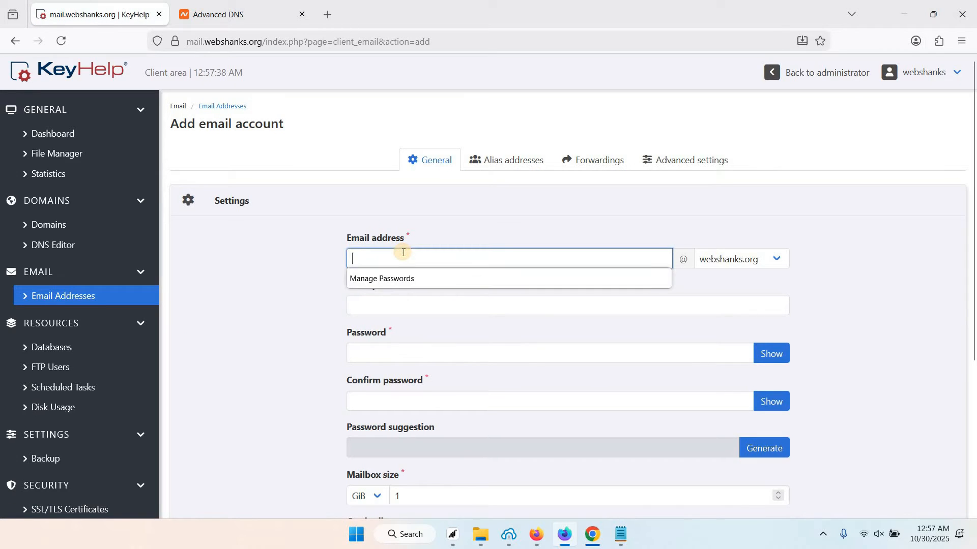
left_click(779, 260)
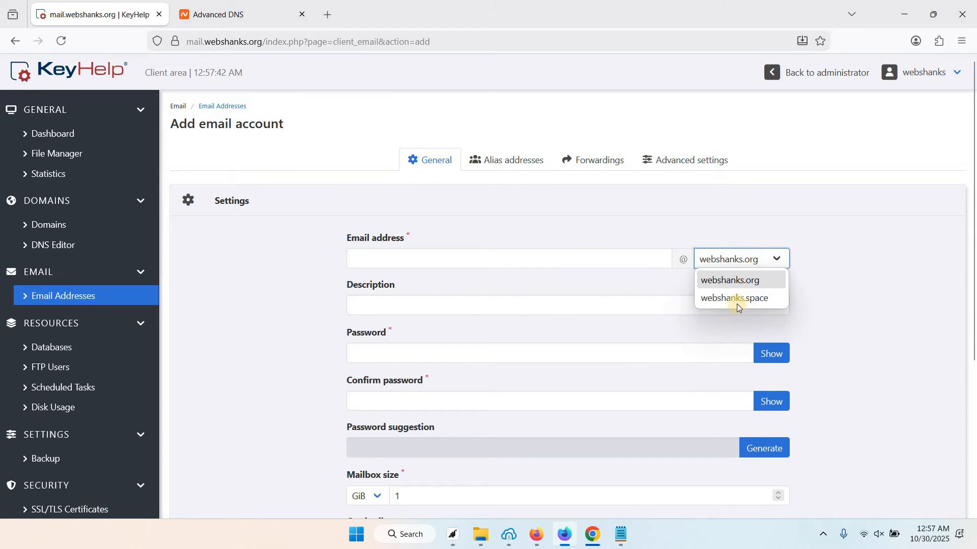
left_click(735, 300)
left_click(555, 260)
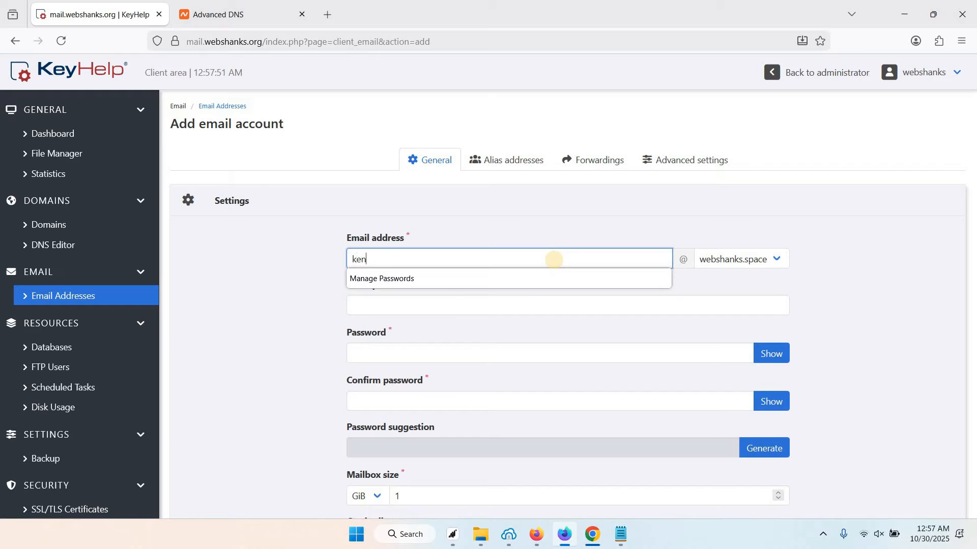
left_click(432, 303)
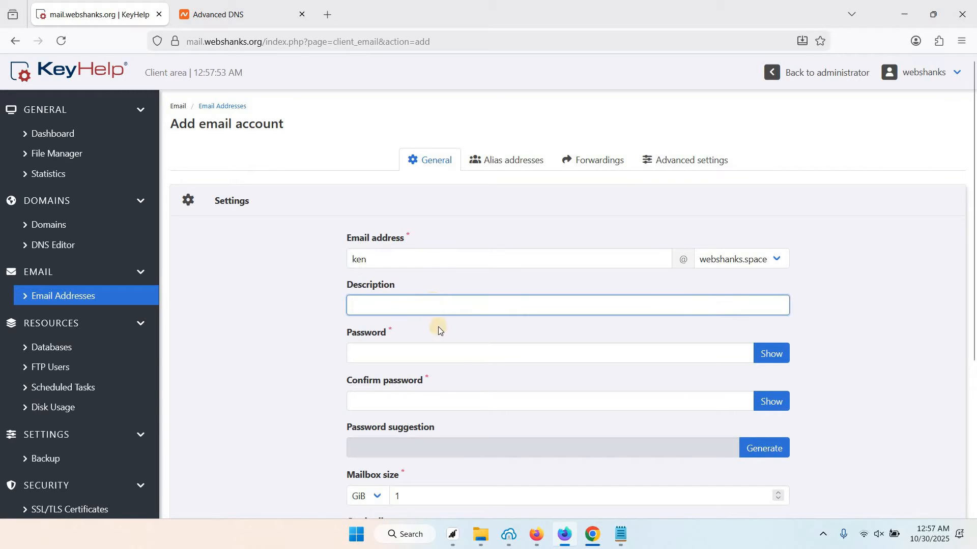
left_click(439, 348)
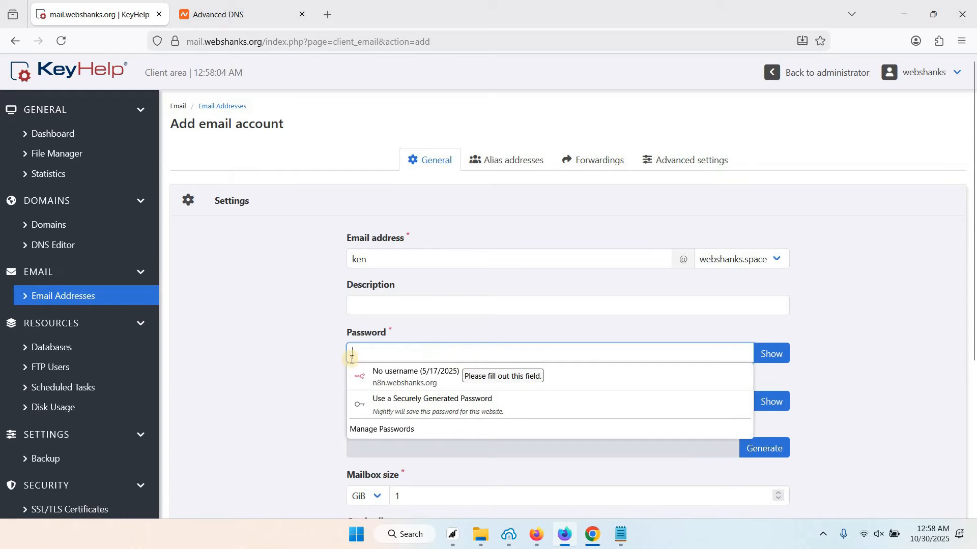
key("ctrl+v")
key("Tab")
key("ctrl+v")
Review the alias, forwarding and spam protection settings, then save the 1 GiB account
scroll(313, 405, "down", 3)
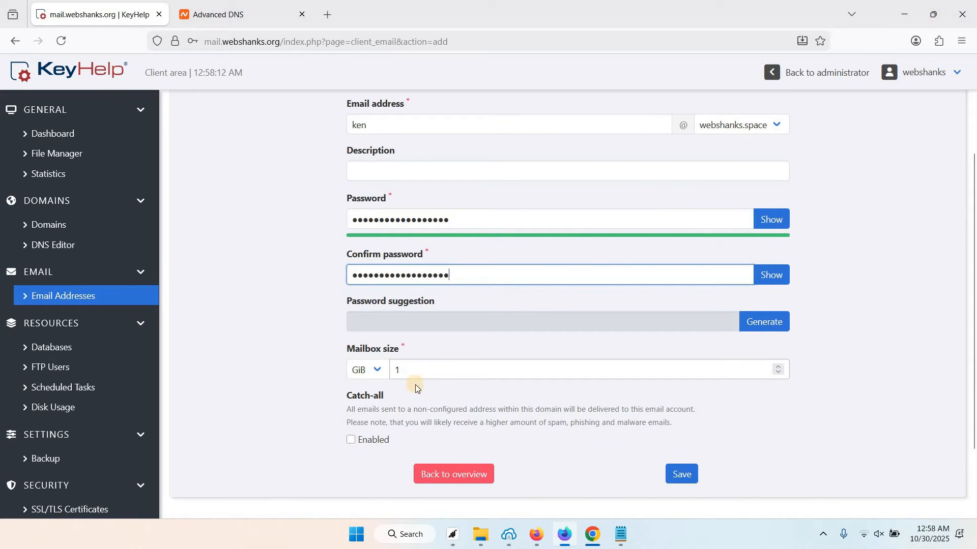
scroll(425, 375, "up", 1)
scroll(483, 337, "up", 3)
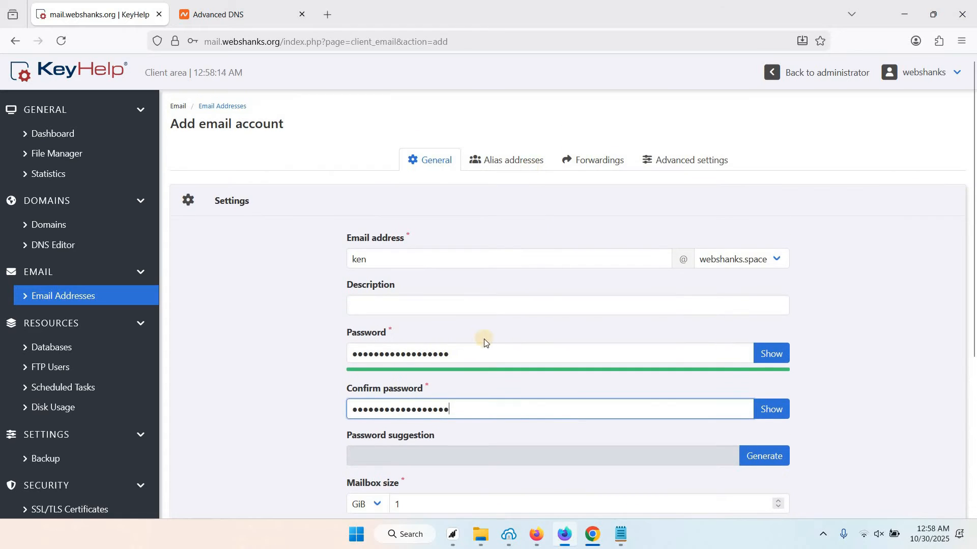
scroll(571, 385, "down", 4)
scroll(529, 144, "up", 3)
left_click(507, 104)
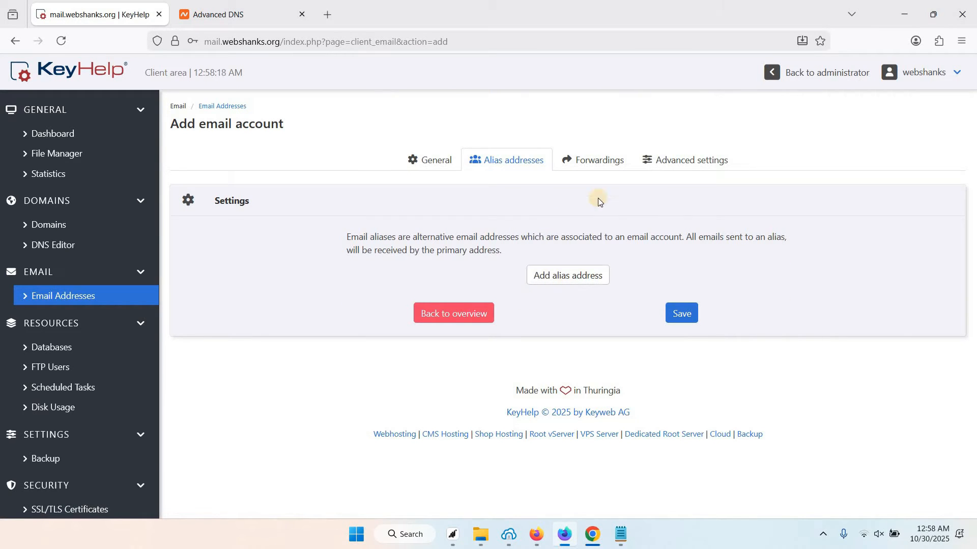
left_click(593, 160)
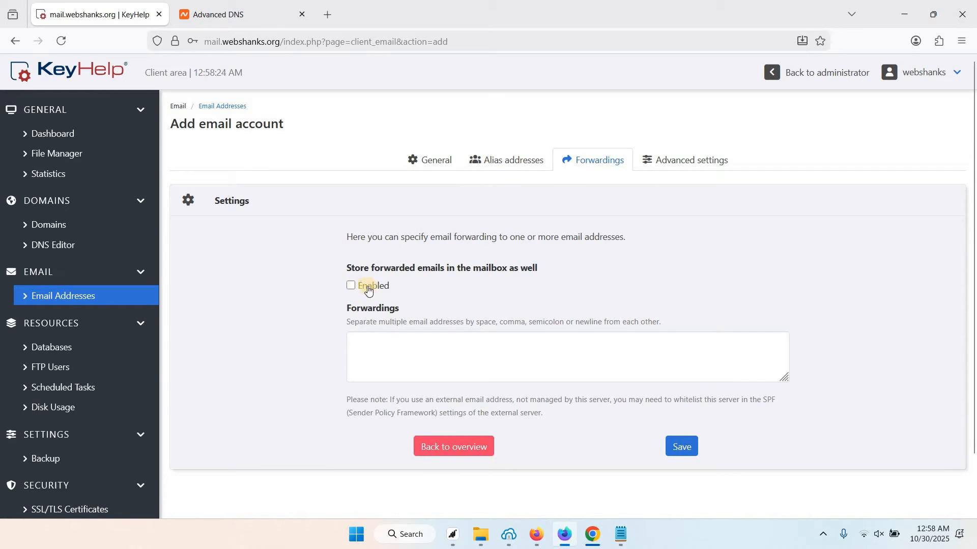
left_click(678, 161)
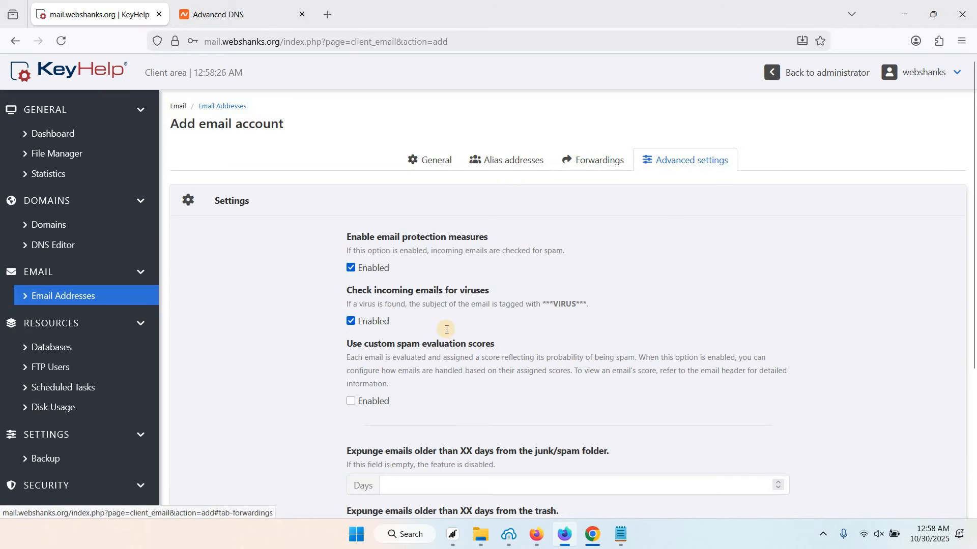
scroll(446, 329, "down", 3)
scroll(446, 330, "up", 3)
left_click(430, 160)
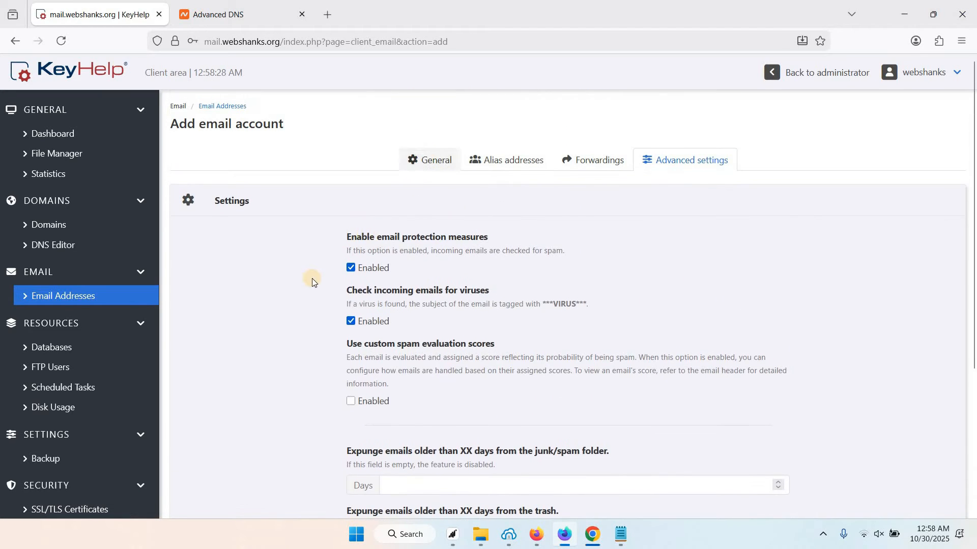
scroll(297, 292, "down", 4)
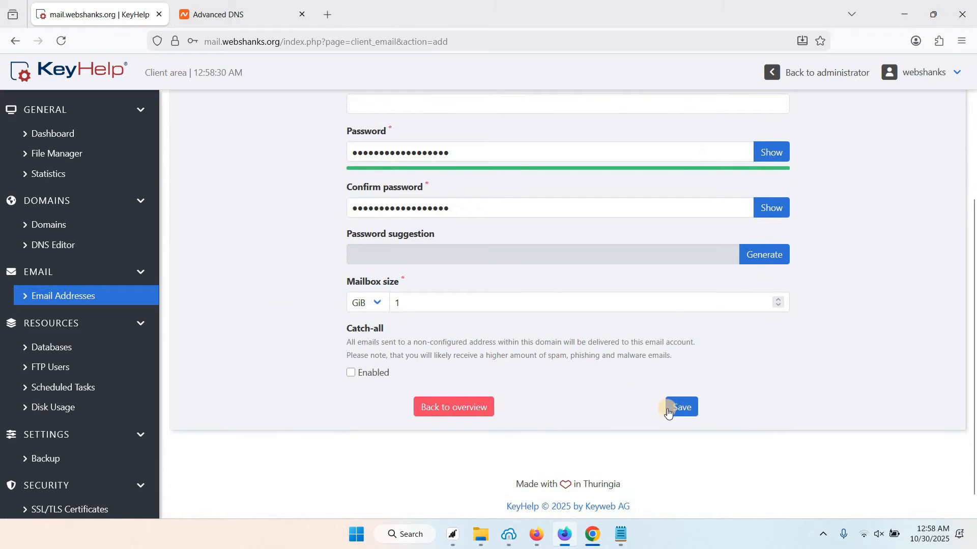
left_click(683, 408)
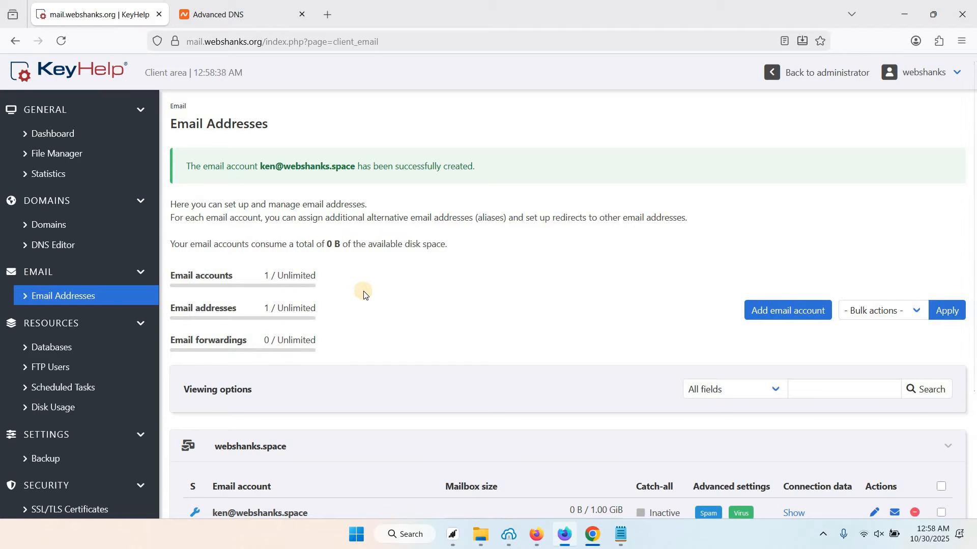
Check the new webshanks.space account is listed (0 B / 1.00 GiB) and right-click Webmail under Tools
scroll(738, 285, "down", 2)
left_click(809, 249)
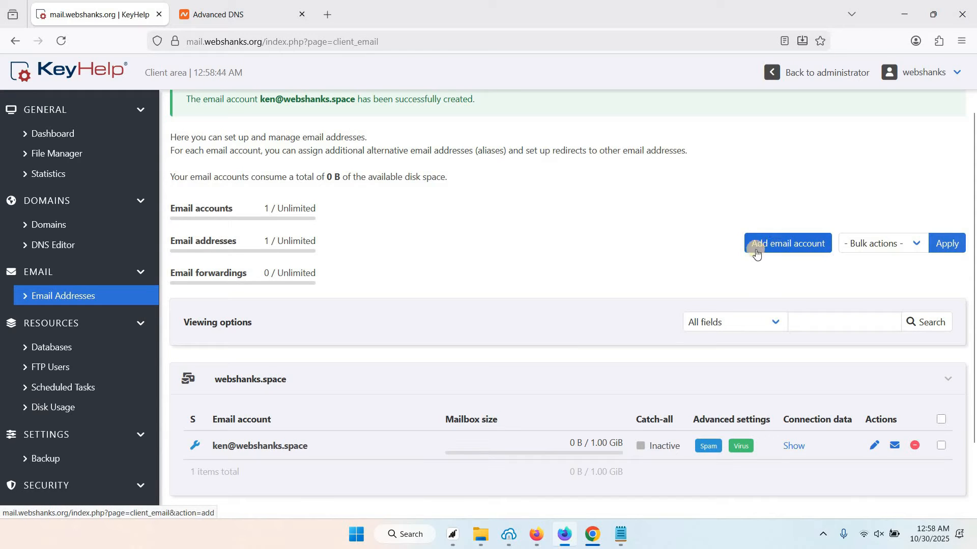
scroll(422, 250, "up", 2)
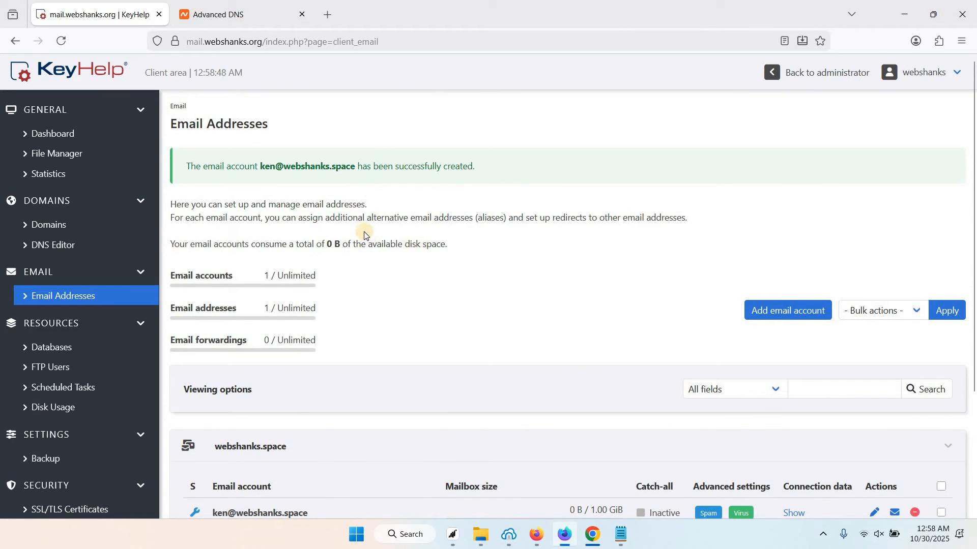
scroll(363, 233, "down", 2)
scroll(362, 233, "up", 2)
scroll(112, 285, "down", 2)
scroll(54, 272, "up", 2)
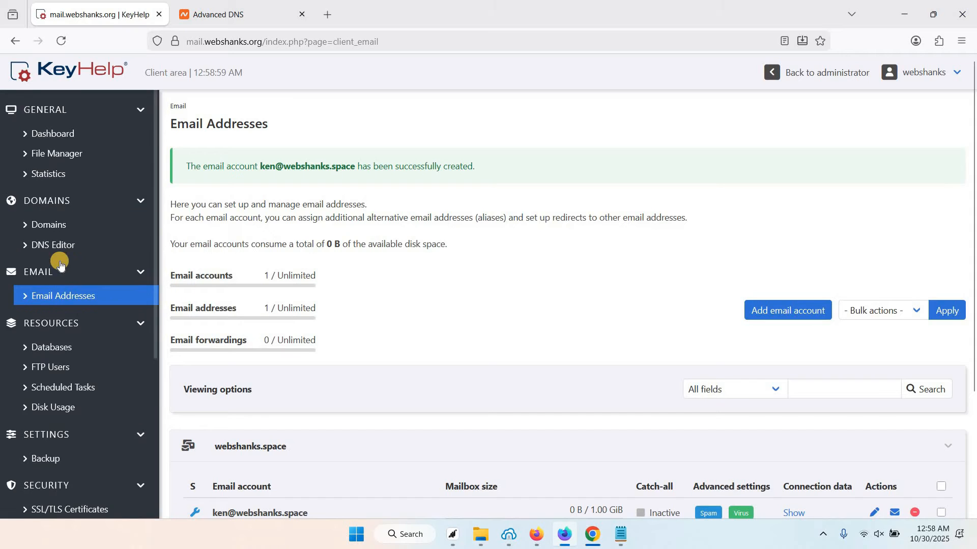
scroll(59, 255, "down", 8)
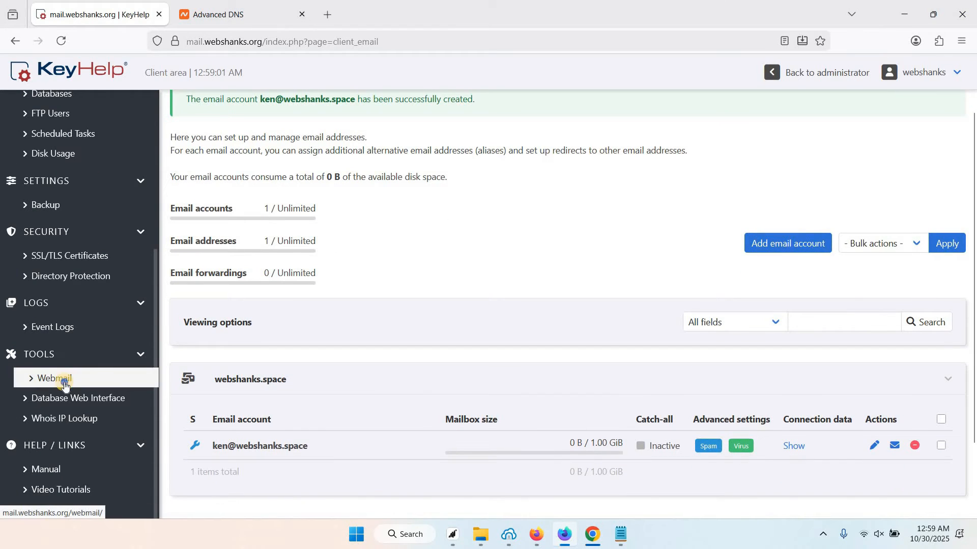
right_click(63, 379)
Open Webmail in a new tab and log in with the new address and pasted password
left_click(136, 104)
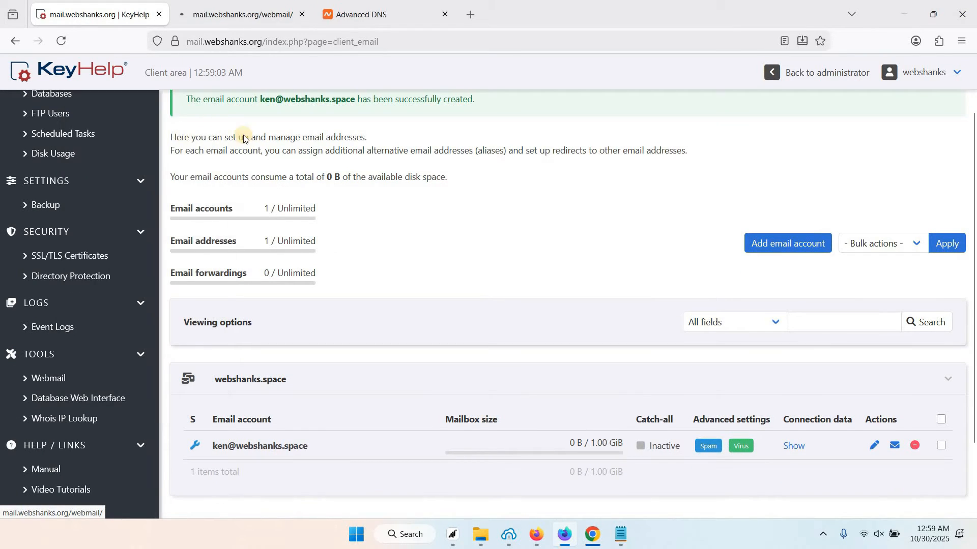
left_click(227, 17)
left_click(444, 228)
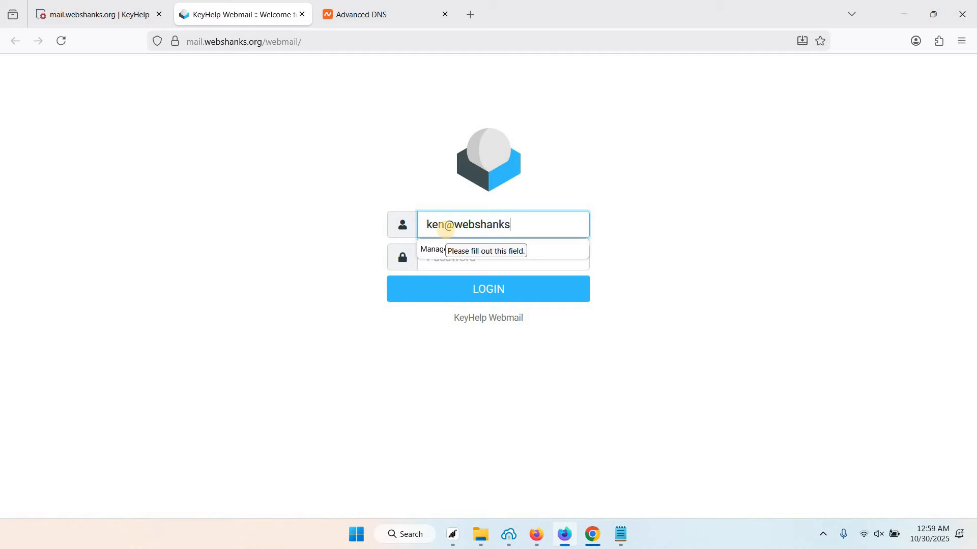
key("Tab")
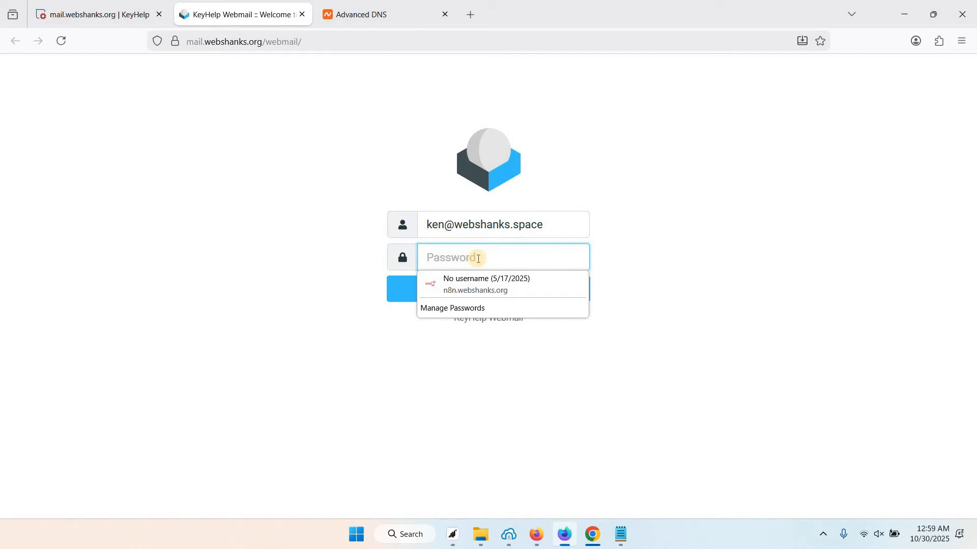
key("ctrl+v")
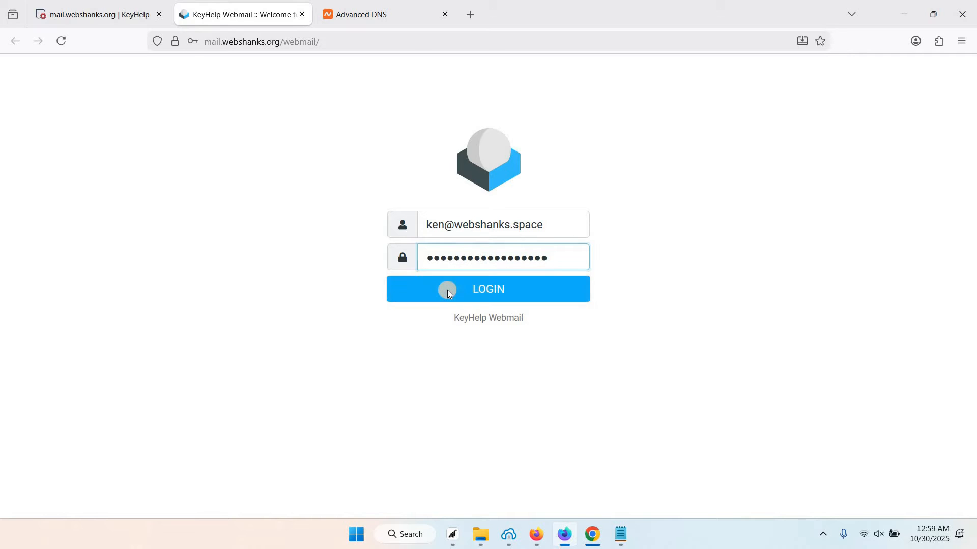
left_click(447, 290)
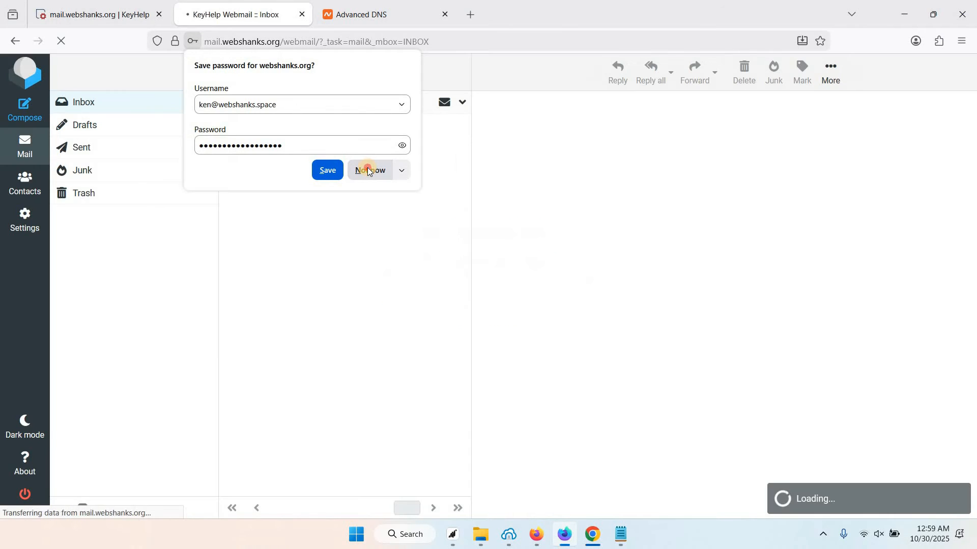
Decline saving the login, open the welcome message, and start a new blank email
left_click(369, 170)
left_click(316, 135)
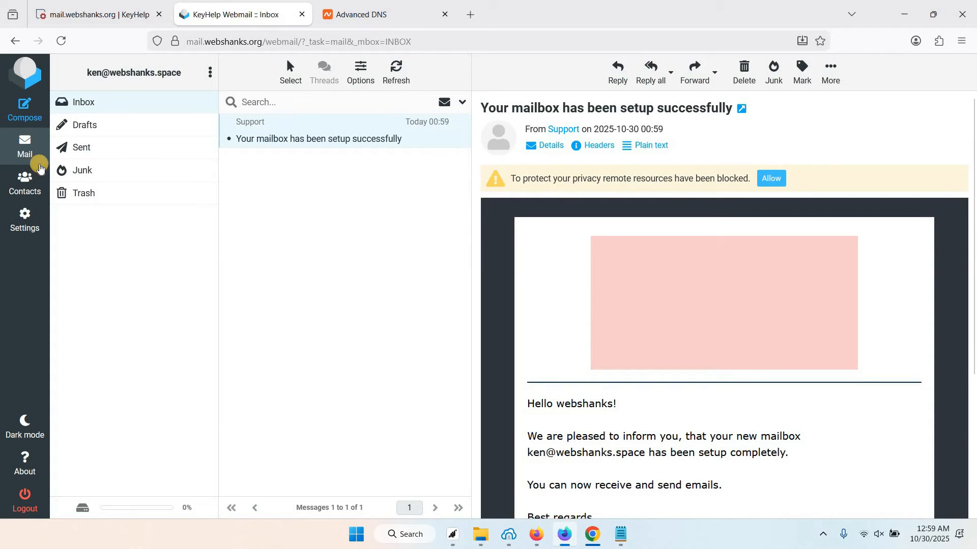
left_click(26, 116)
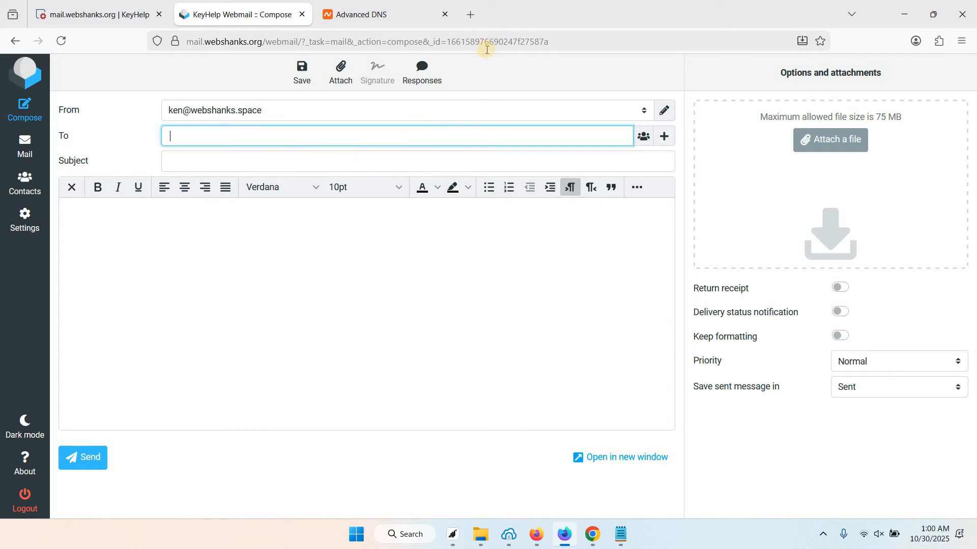
left_click(467, 17)
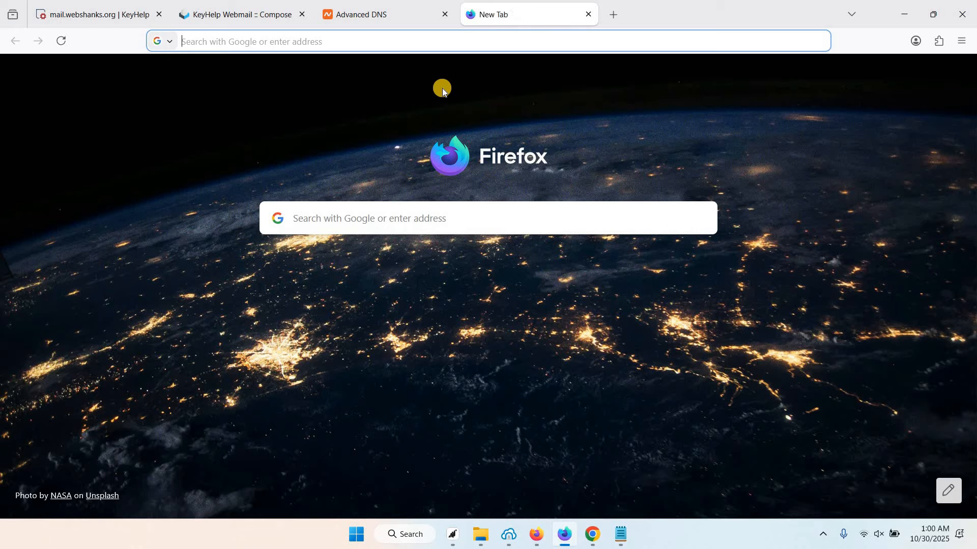
type("mail-tester.com")
key("Return")
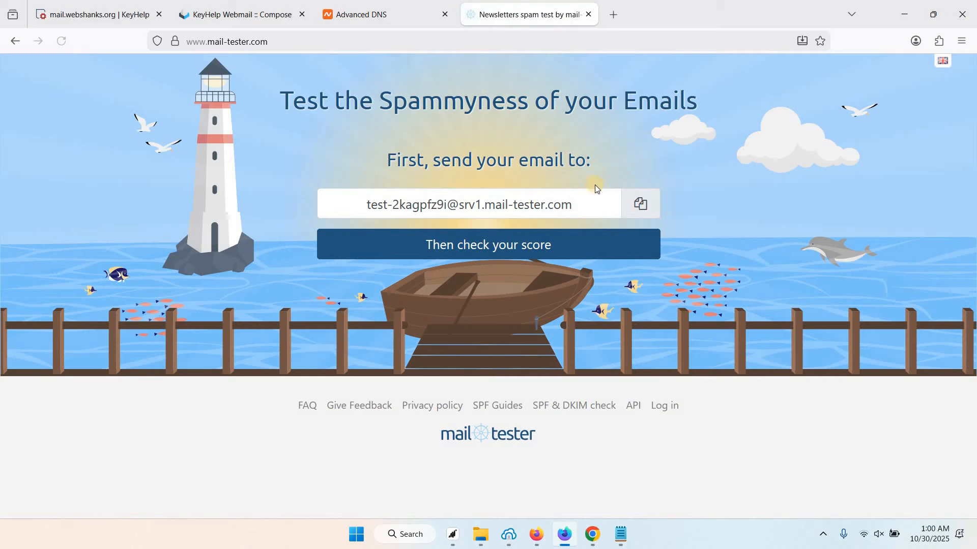
Send 'Meeting Tomorrow at 11:00 AM' with the pasted letter to the copied mail-tester address
left_click(468, 204)
key("ctrl+c")
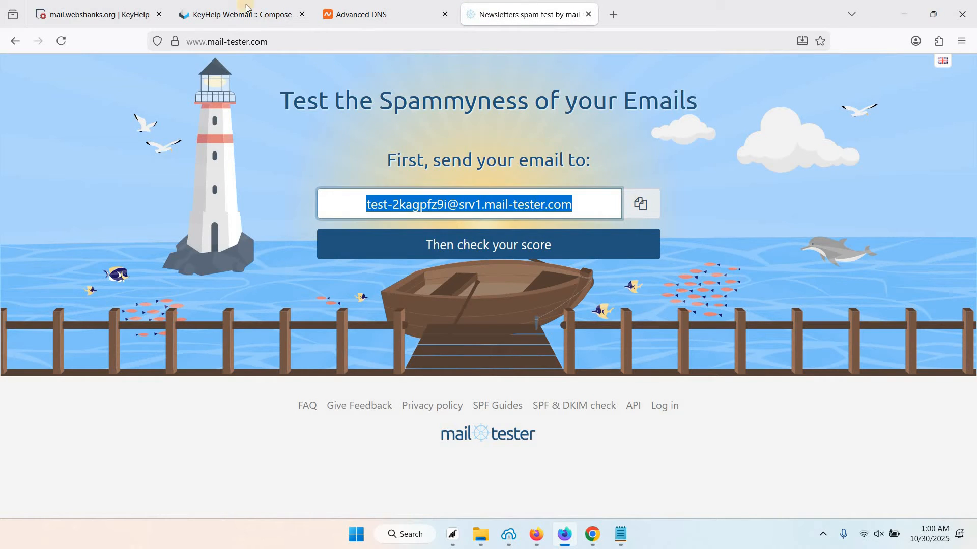
left_click(239, 14)
key("ctrl+v")
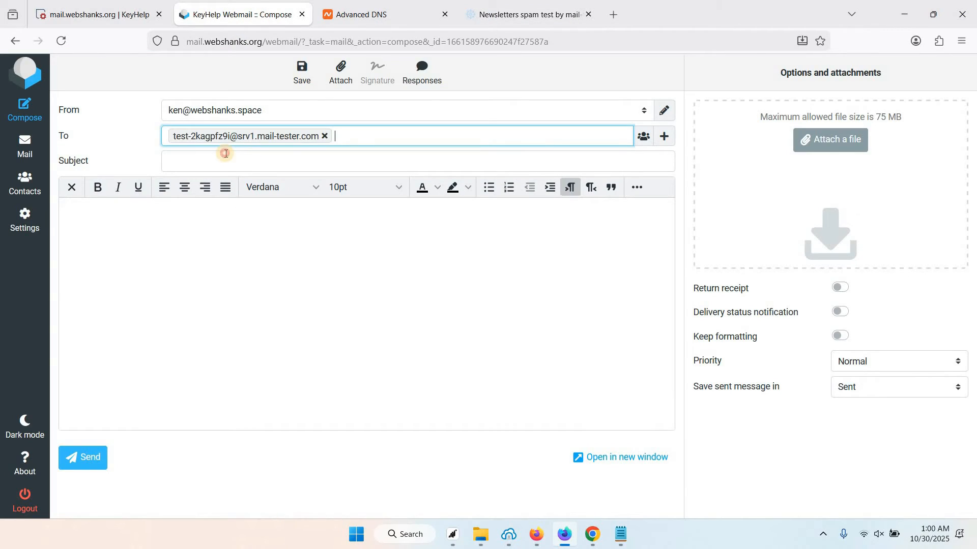
left_click(225, 153)
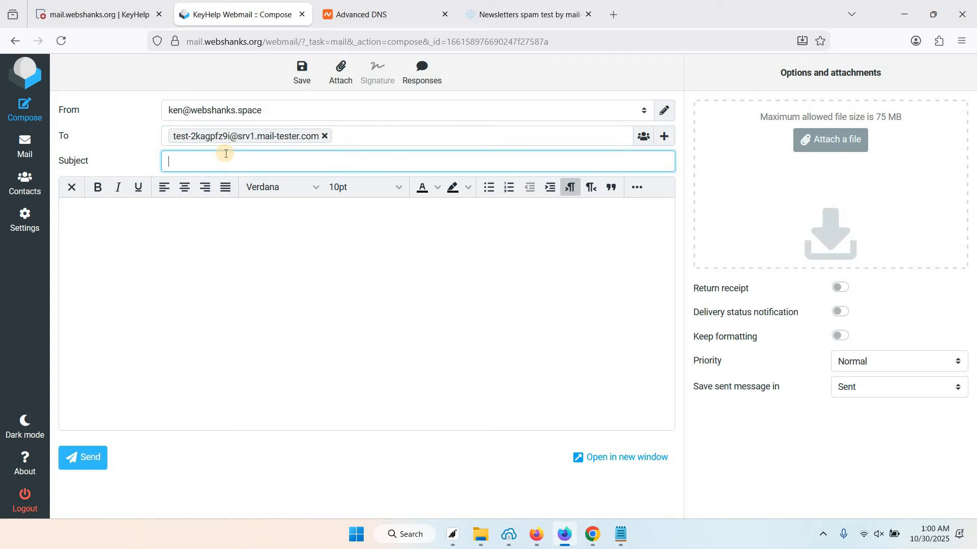
type("me")
key("Down")
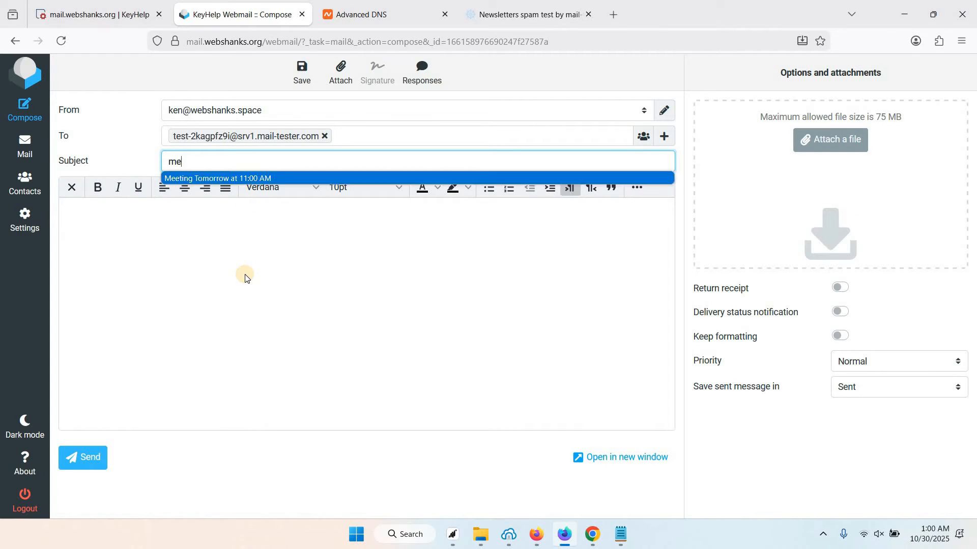
key("Return")
left_click(154, 242)
type("Dear Mr. Wayne  I hope this email finds you well. I am writing to remind you of our business meeting scheduled for tomorrow at 11:00 AM. As we discussed previously, the meeting will take place in the conference room on the 5th floor of our office building.  The purpose of the meeting is to discuss the progress of our current project and address any issues or concerns that have arisen since our last meeting. We will also be reviewing the project timeline and discussing any necessary adjustments to ensure that we meet our goals and deadlines.  Please come prepared with any relevant materials or updates that you would like to share with the team. Also, if you have any specific agenda items that you would like to discuss, please let me know before the meeting so that we can allocate time accordingly.  I understand that your time is valuable, and I appreciate your commitment to attending this meeting. If for any reason you are unable to attend, please let me know as soon as possible so that we can make necessary adjustments.  Thank you, and I look forward to seeing you at the meeting tomorrow at 11:00 AM.  Best regards,  Ken")
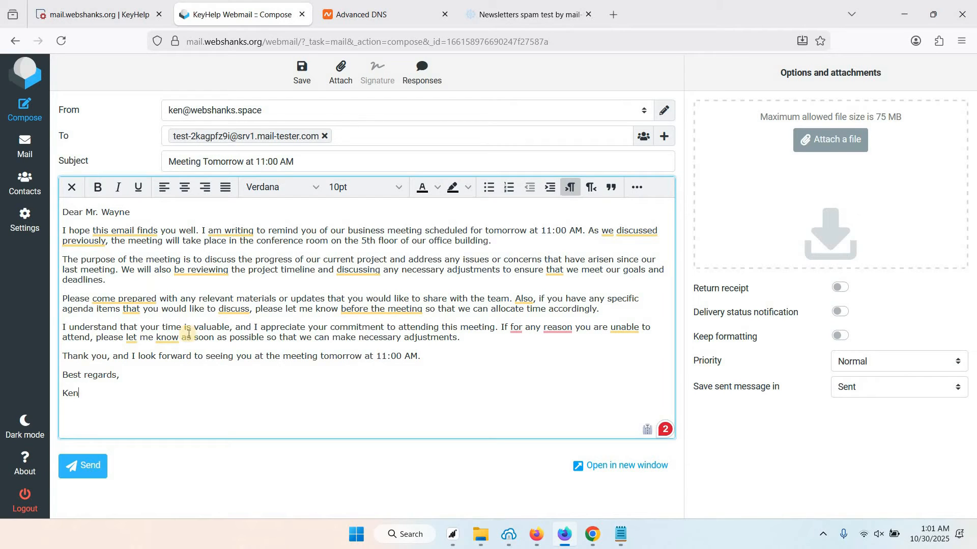
left_click(88, 467)
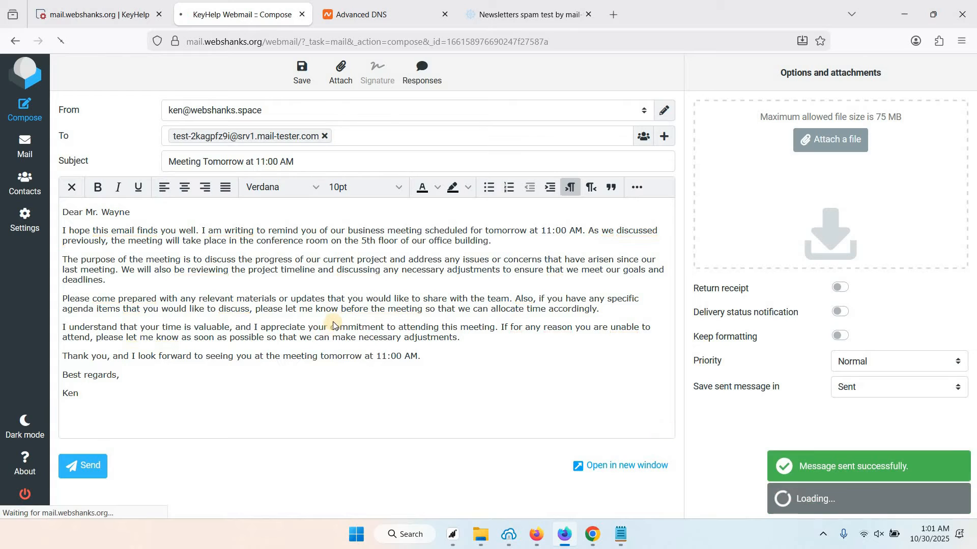
left_click(524, 15)
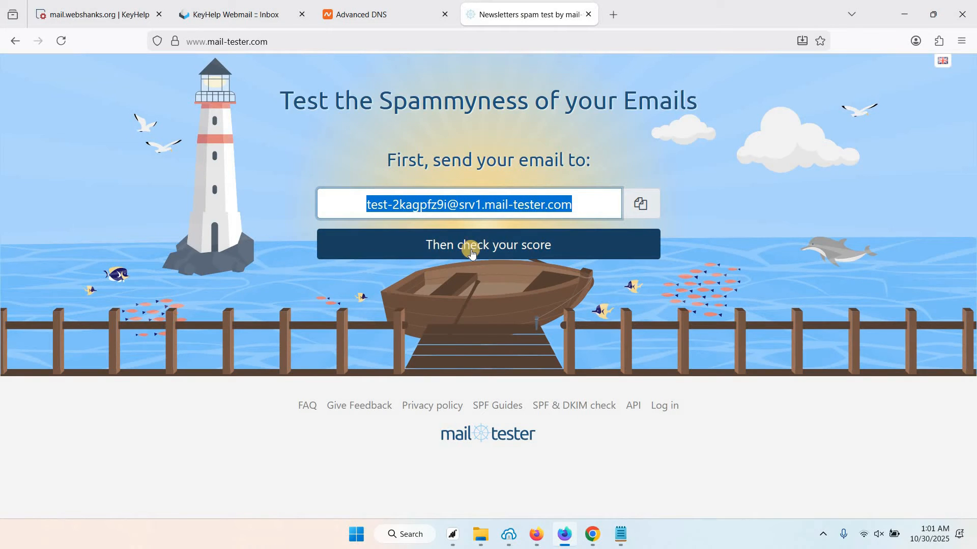
Check the mail-tester score (10/10), inspect the received message's sender details, then return to webmail
left_click(496, 258)
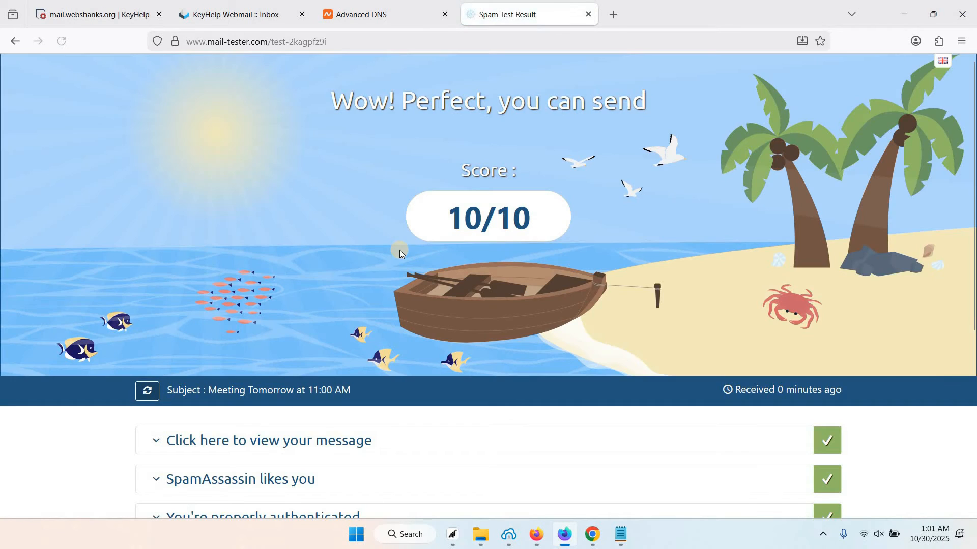
scroll(460, 156, "down", 2)
double_click(532, 154)
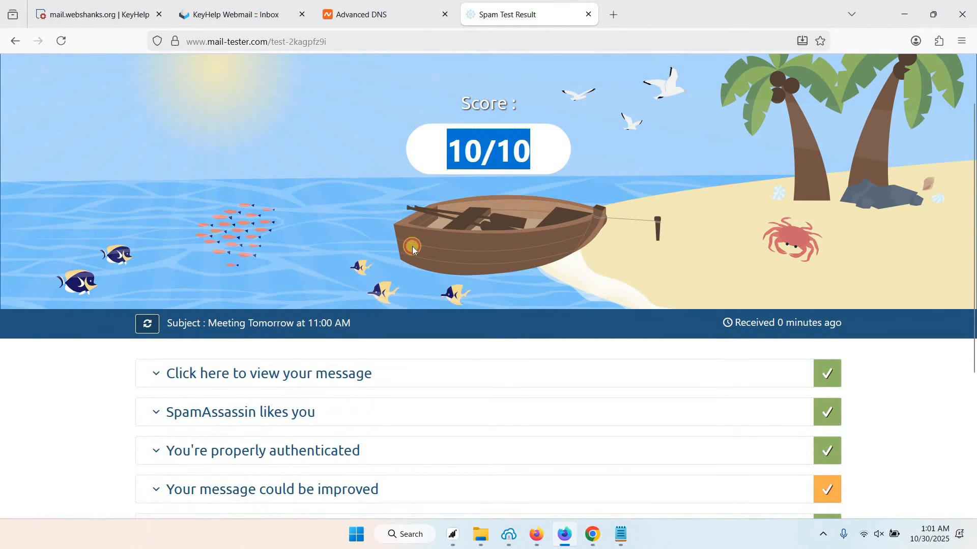
left_click(291, 375)
scroll(304, 380, "down", 1)
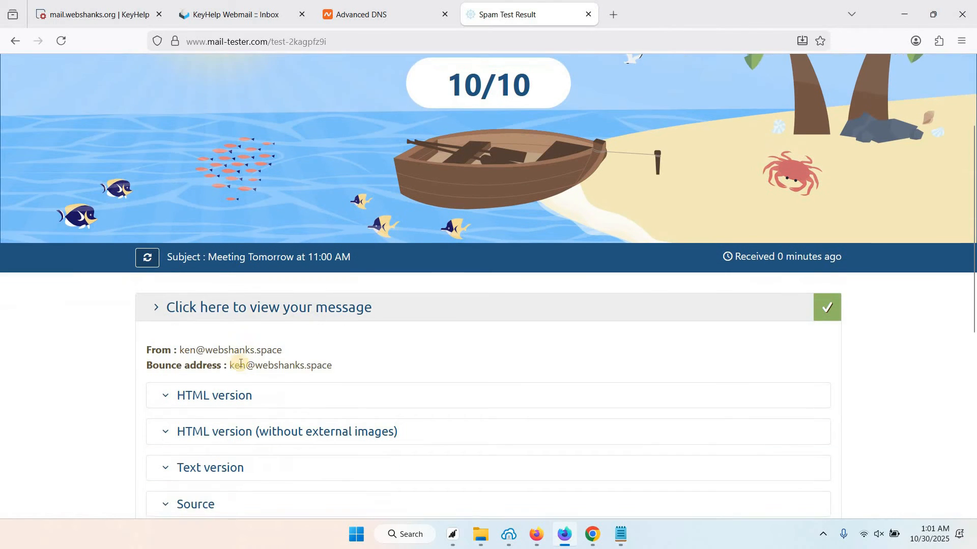
left_click_drag(230, 364, 337, 366)
left_click(203, 348)
left_click_drag(202, 348, 325, 331)
left_click(329, 335)
scroll(340, 347, "up", 2)
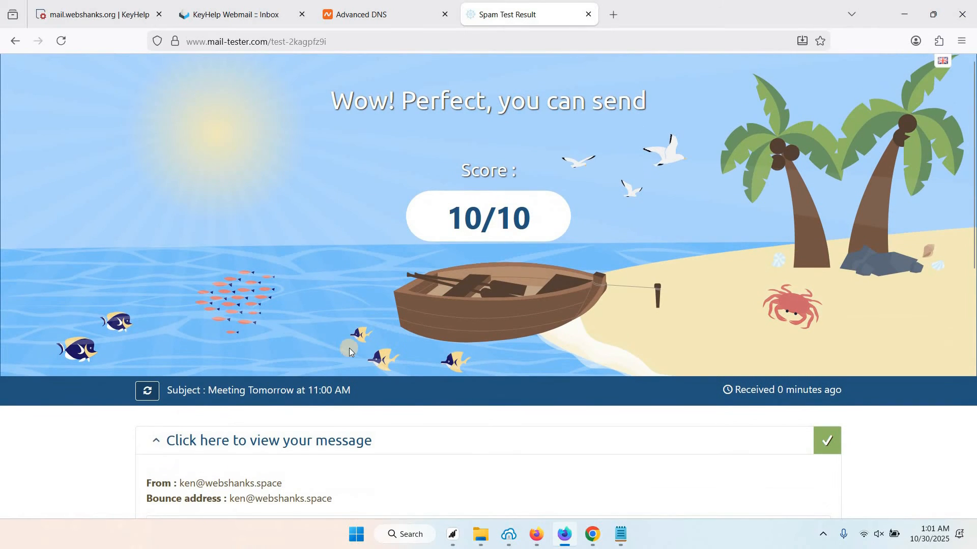
left_click(233, 11)
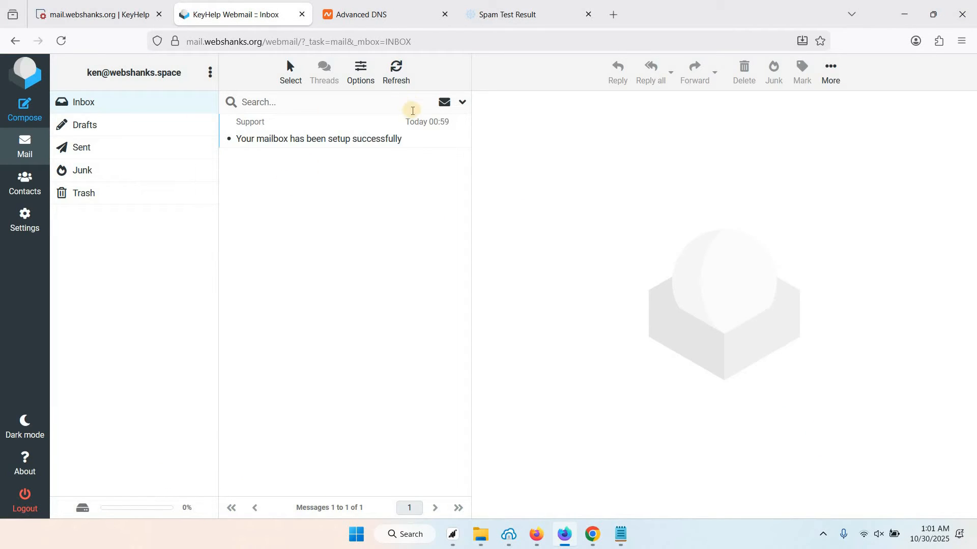
Send 'Meeting Tomorrow at 11:00 AM' with the pasted letter signed Ken to the Gmail test address
left_click(28, 109)
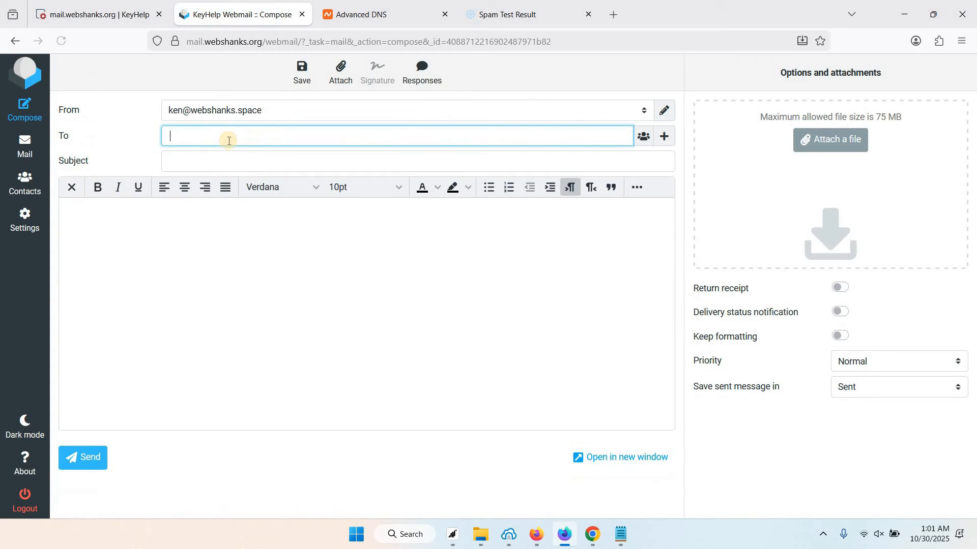
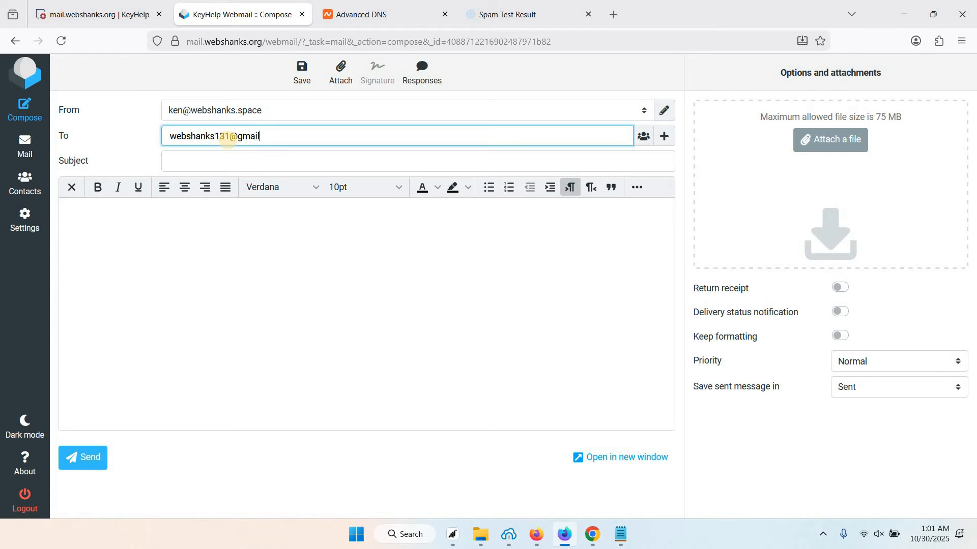
key("Tab")
key("Tab")
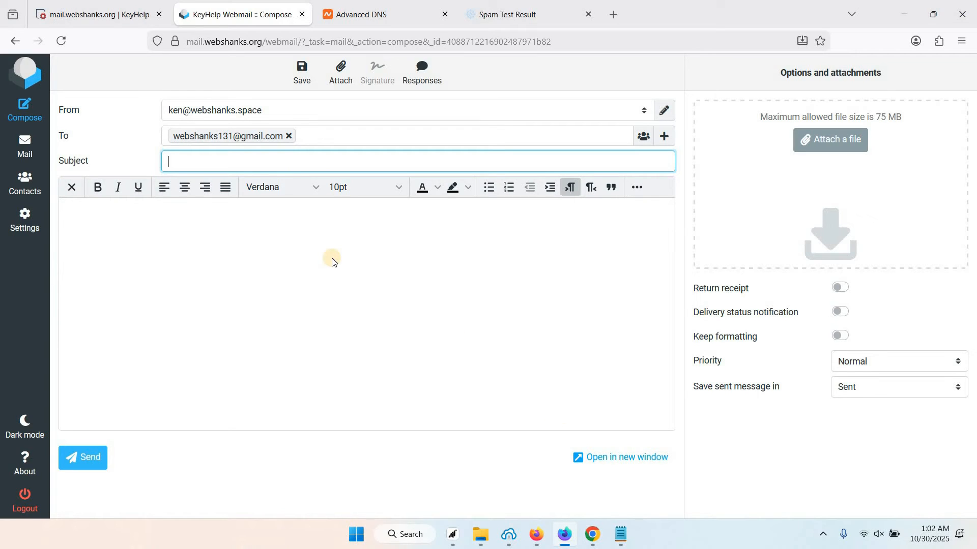
type("me")
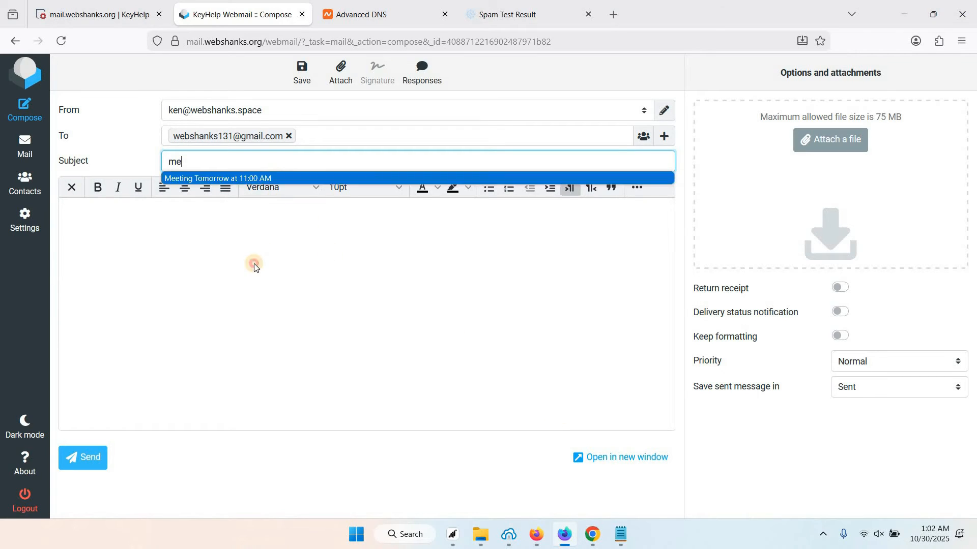
key("Tab")
type("Dear Mr. Wayne  I hope this email finds you well. I am writing to remind you of our business meeting scheduled for tomorrow at 11:00 AM. As we discussed previously, the meeting will take place in the conference room on the 5th floor of our office building.  The purpose of the meeting is to discuss the progress of our current project and address any issues or concerns that have arisen since our last meeting. We will also be reviewing the project timeline and discussing any necessary adjustments to ensure that we meet our goals and deadlines.  Please come prepared with any relevant materials or updates that you would like to share with the team. Also, if you have any specific agenda items that you would like to discuss, please let me know before the meeting so that we can allocate time accordingly.  I understand that your time is valuable, and I appreciate your commitment to attending this meeting. If for any reason you are unable to attend, please let me know as soon as possible so that we can make necessary adjustments.  Thank you, and I look forward to seeing you at the meeting tomorrow at 11:00 AM.  Best regards,")
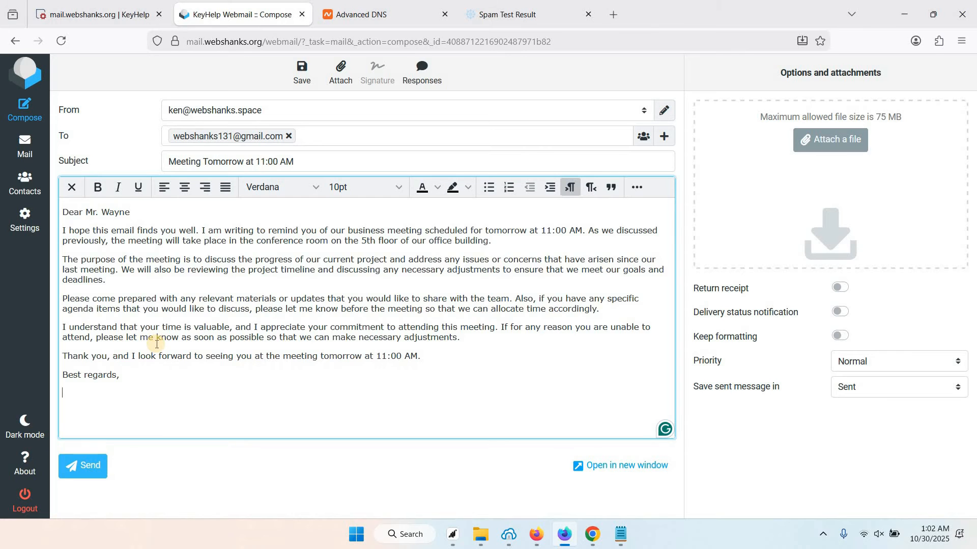
type("Ken")
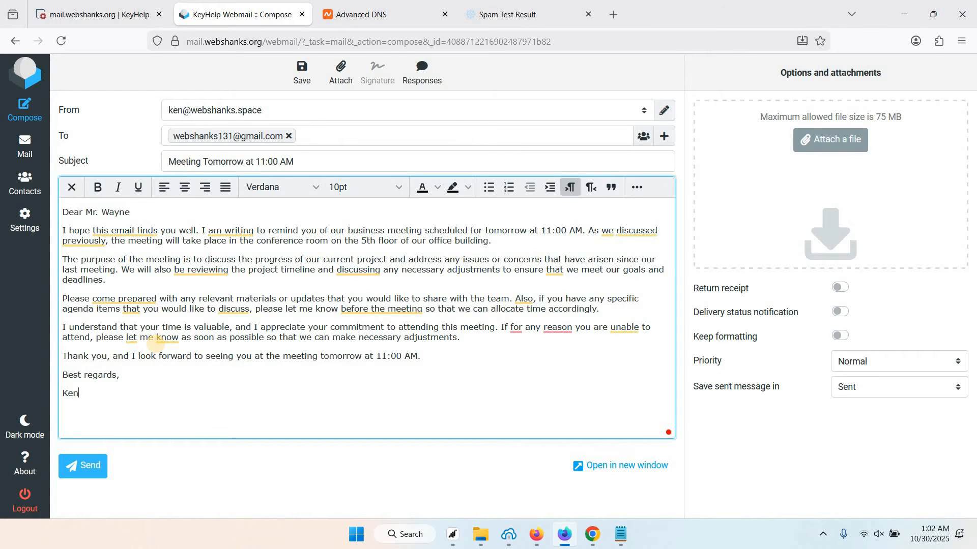
left_click(615, 14)
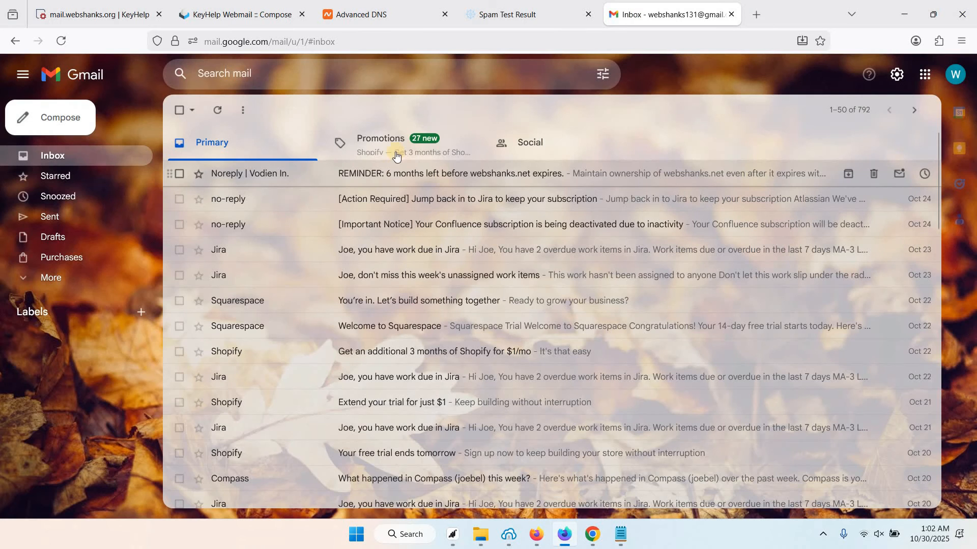
left_click(266, 9)
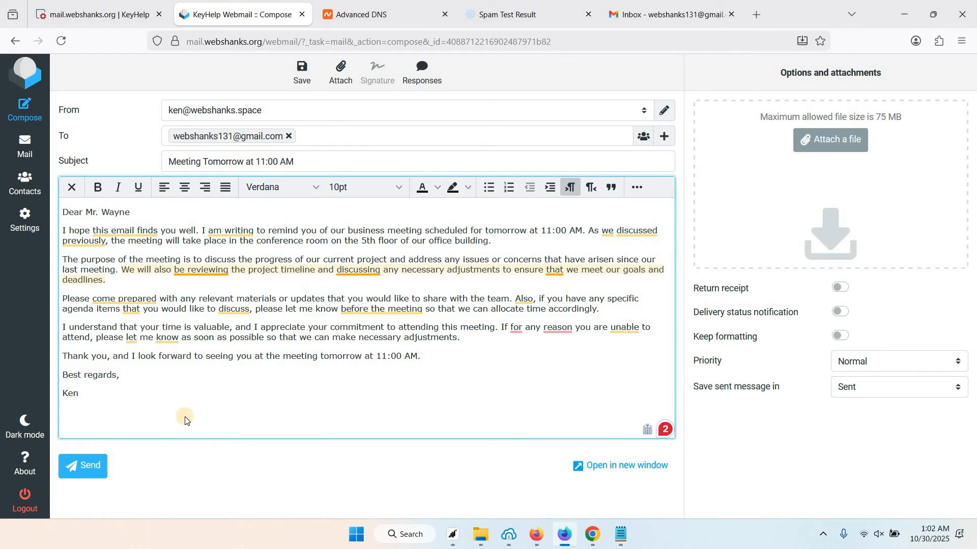
left_click(88, 464)
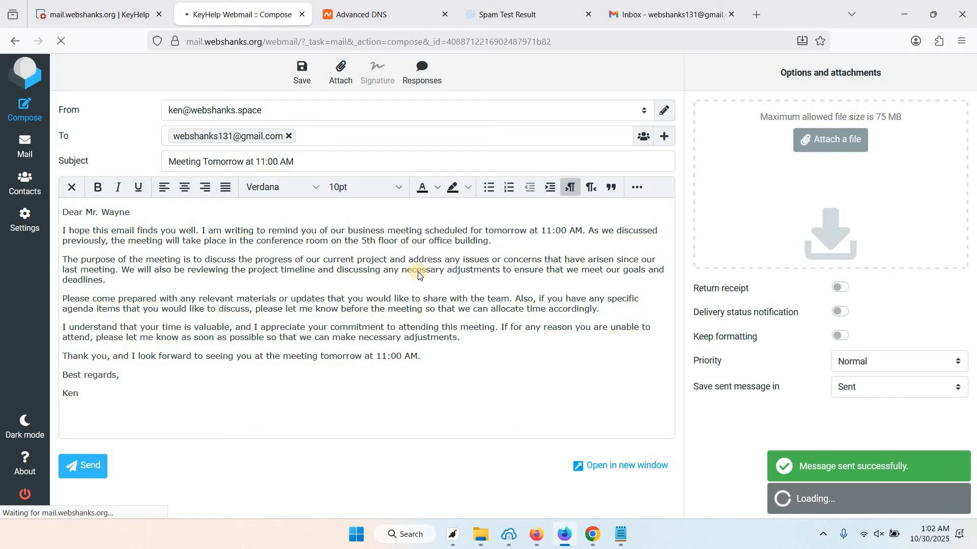
Check Gmail's Spam folder for the test email, then return to the inbox
left_click(680, 13)
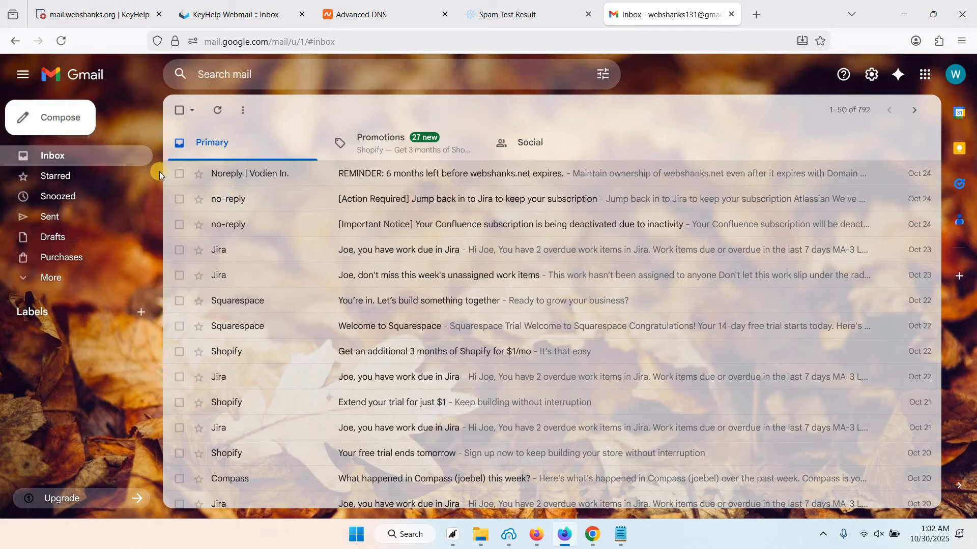
left_click(55, 278)
left_click(82, 364)
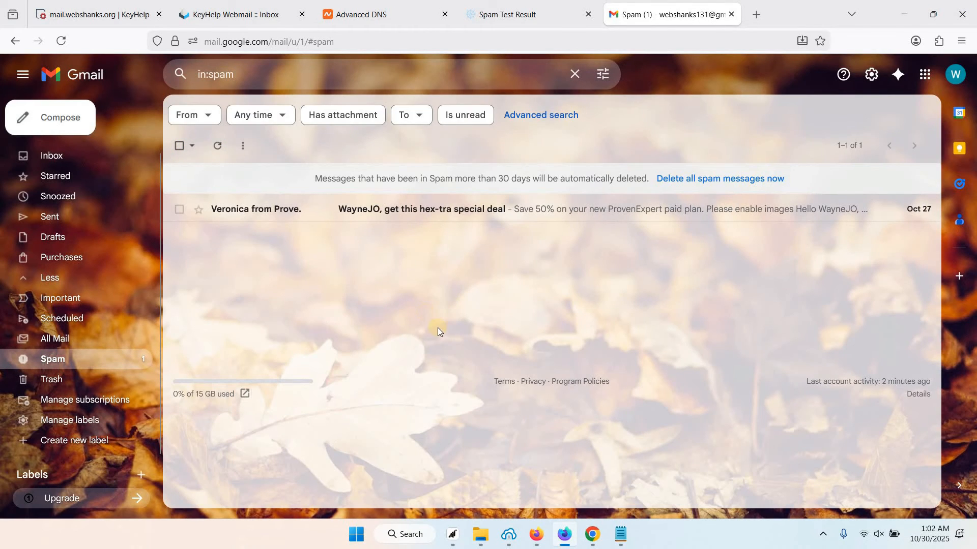
key("Return")
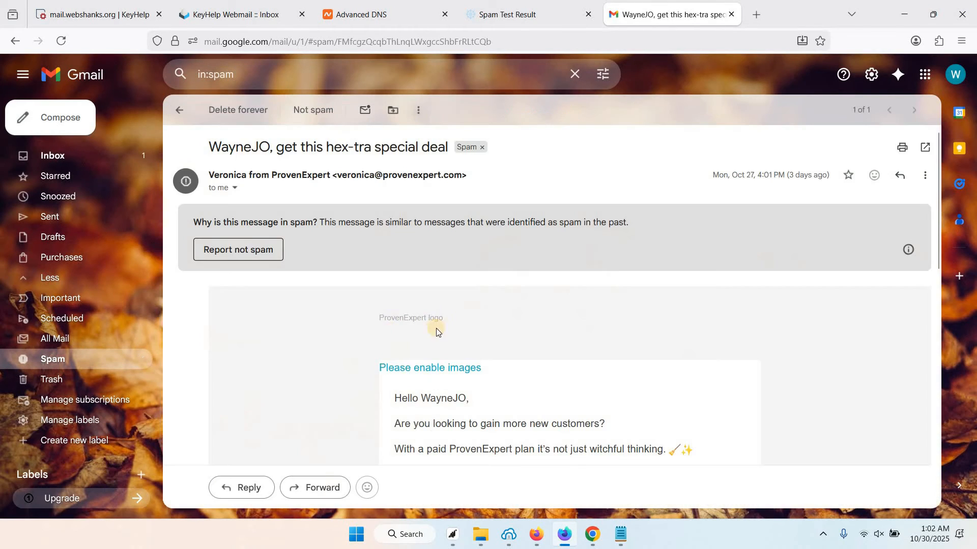
left_click(94, 159)
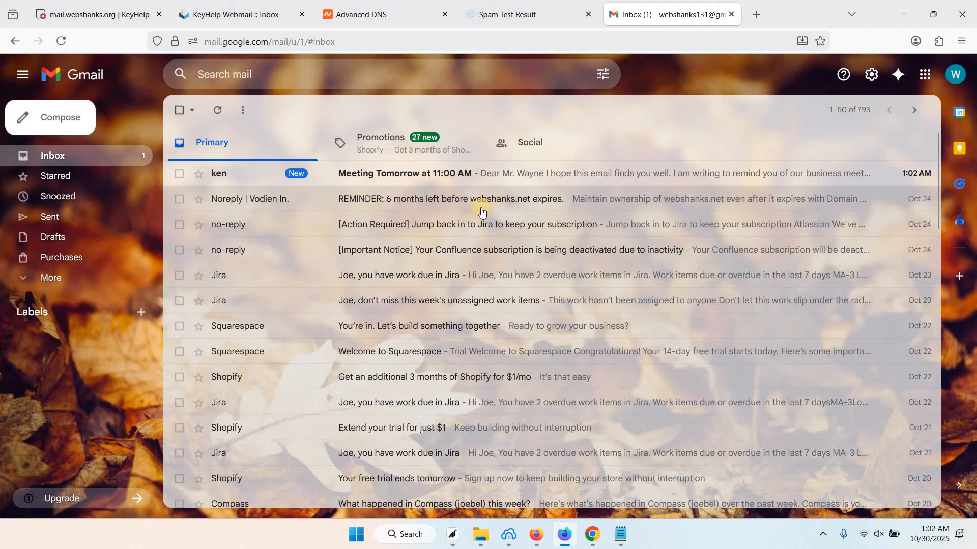
Open the Meeting Tomorrow at 11:00 AM email and send the smart reply 'Confirmed. See you tomorrow.'
left_click(410, 174)
scroll(392, 281, "down", 2)
scroll(392, 282, "up", 2)
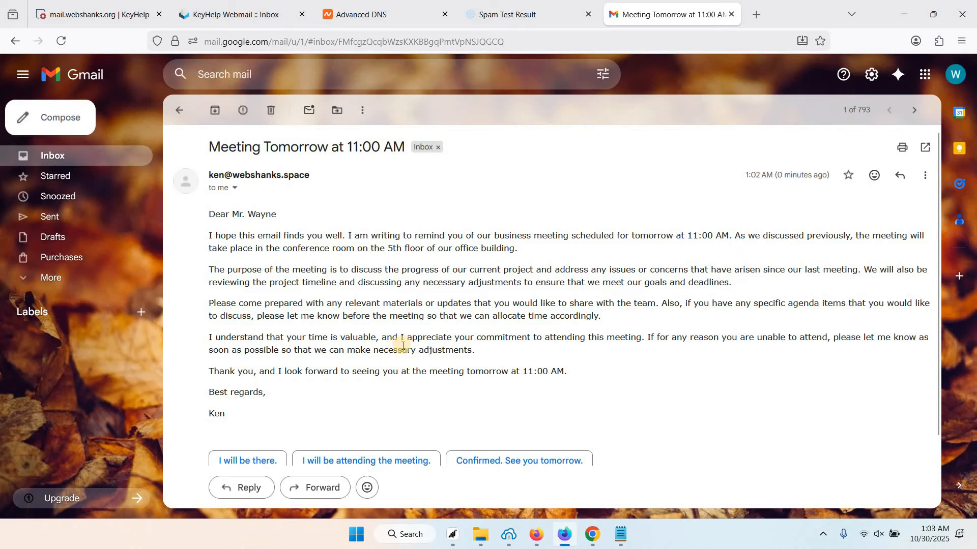
scroll(373, 333, "down", 2)
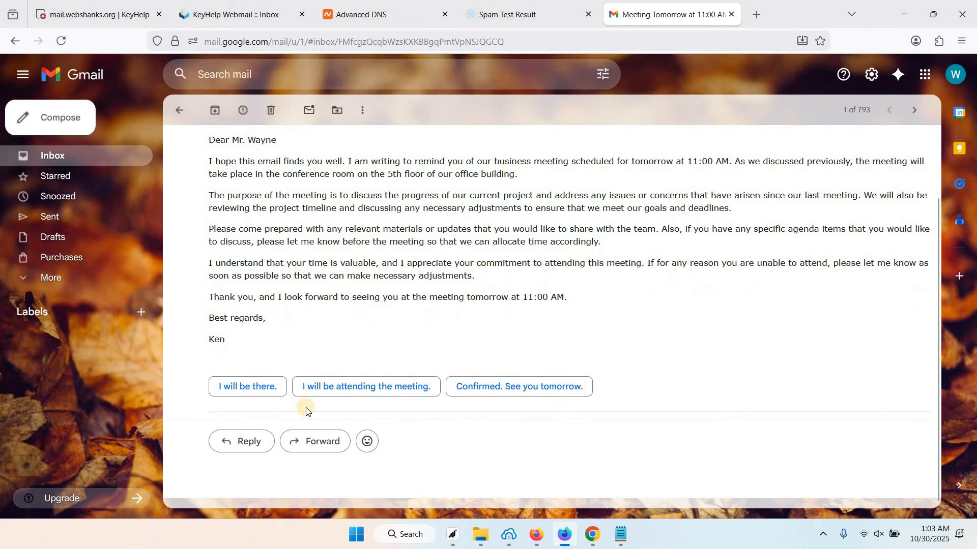
left_click(500, 390)
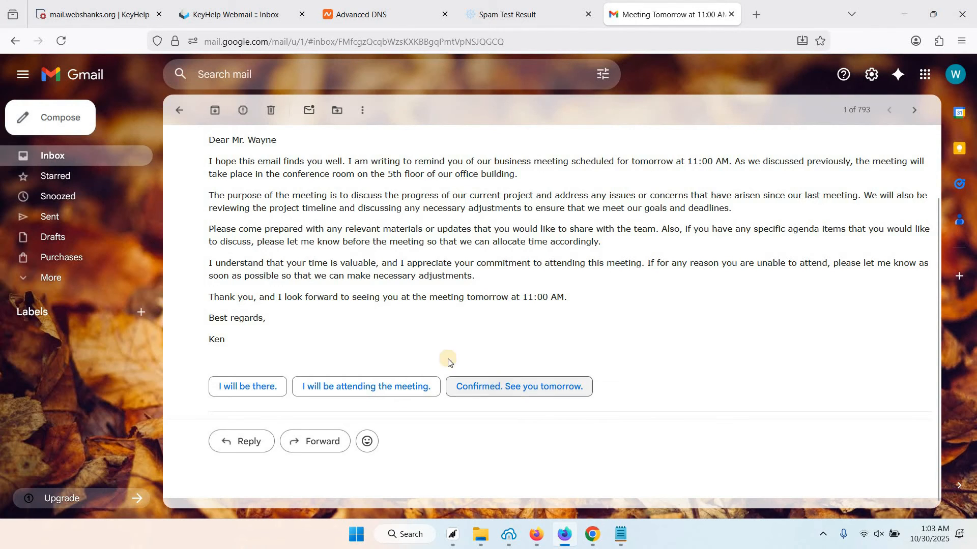
left_click(239, 433)
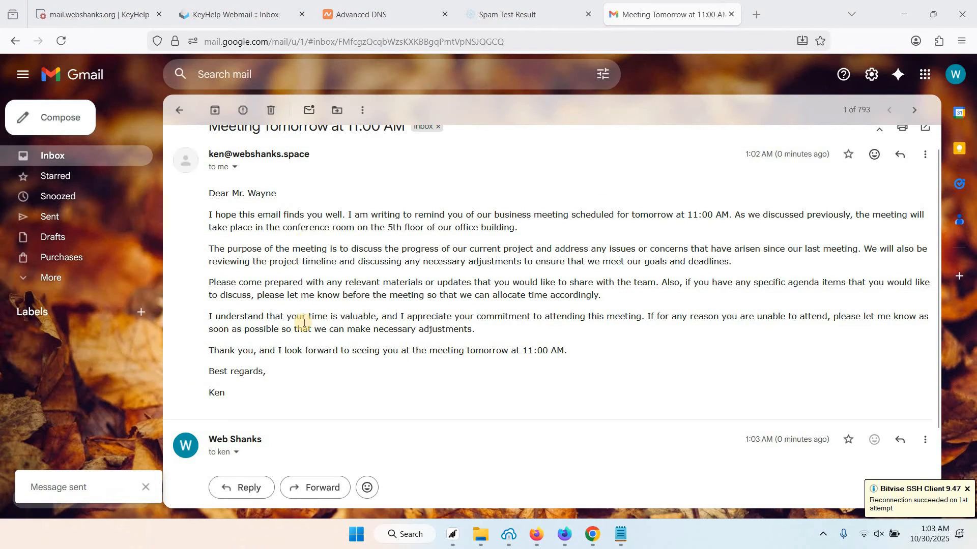
left_click(228, 12)
Refresh webmail, read the 'Confirmed. See you tomorrow.' reply, and open warmy.io in a new tab
left_click(396, 72)
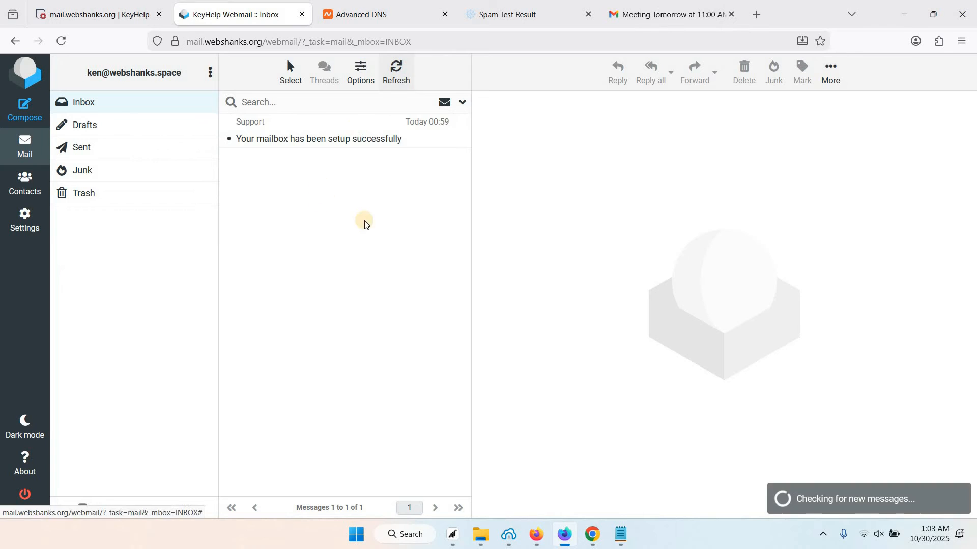
left_click(399, 68)
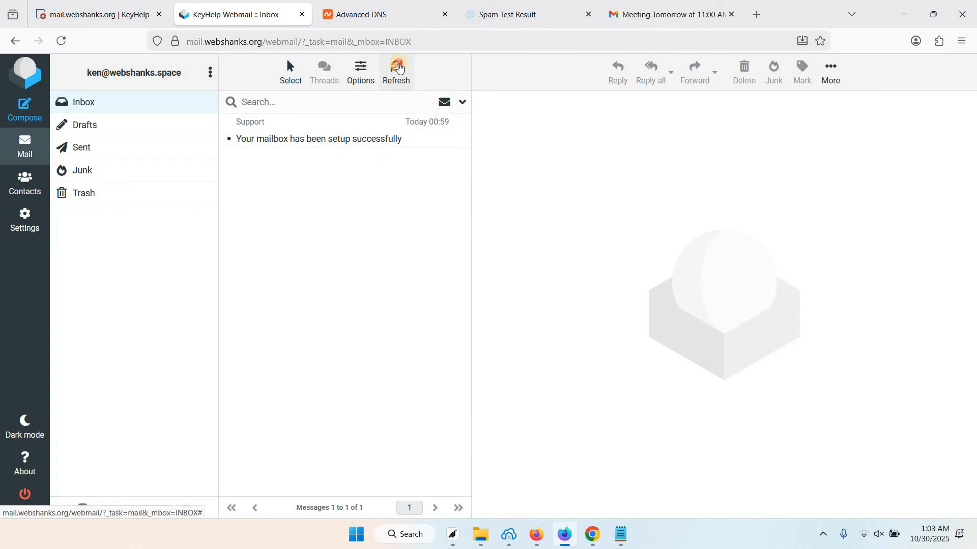
left_click(274, 136)
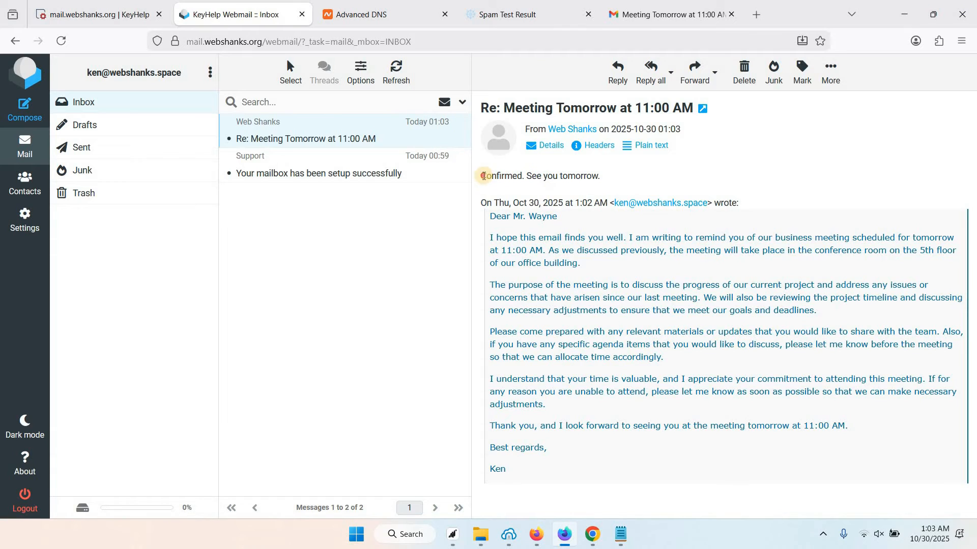
left_click_drag(482, 176, 608, 180)
left_click(372, 206)
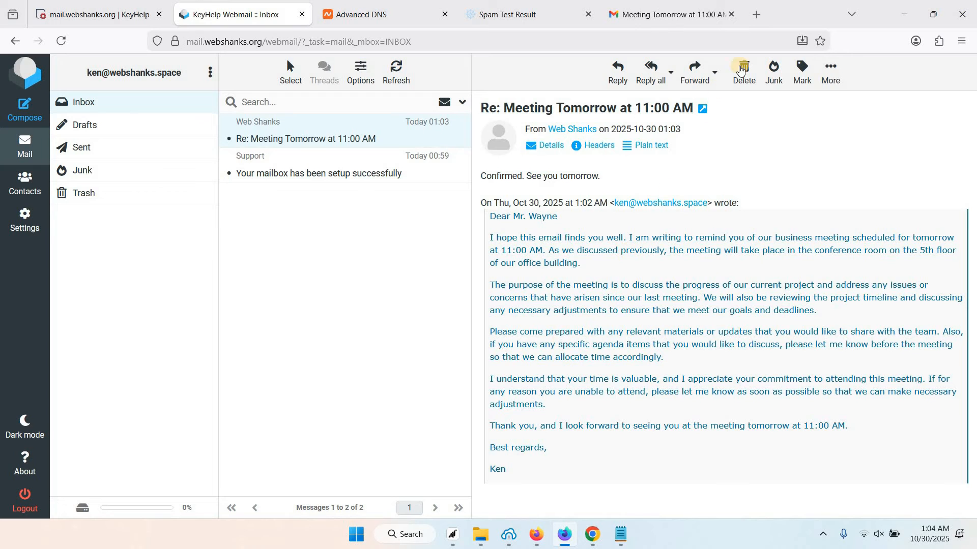
left_click(757, 15)
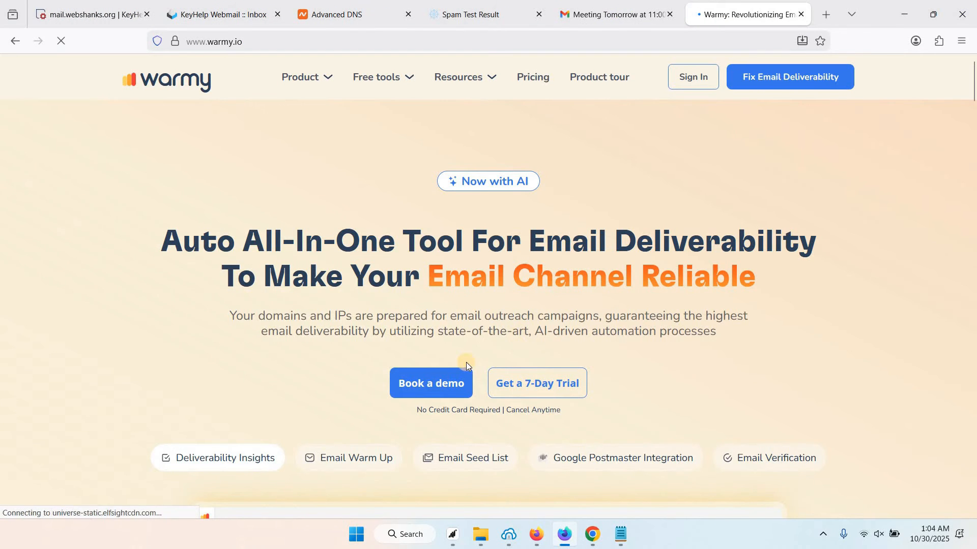
Start Warmy's 7-day trial sign-up and dismiss the deliverability report promotion
left_click(554, 390)
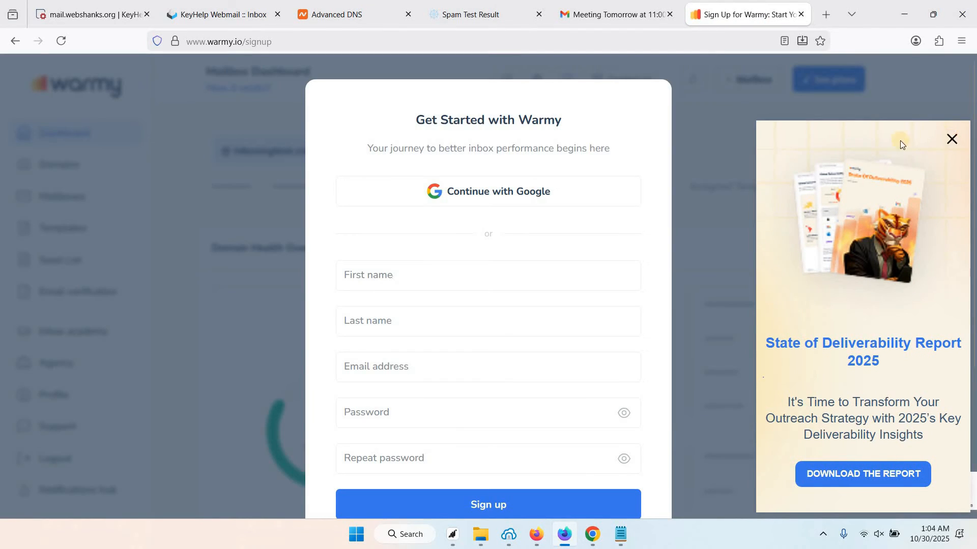
left_click(952, 139)
scroll(390, 220, "down", 1)
Fill in first and last name, the mailbox's email address and matching passwords, then submit the sign-up
left_click(390, 218)
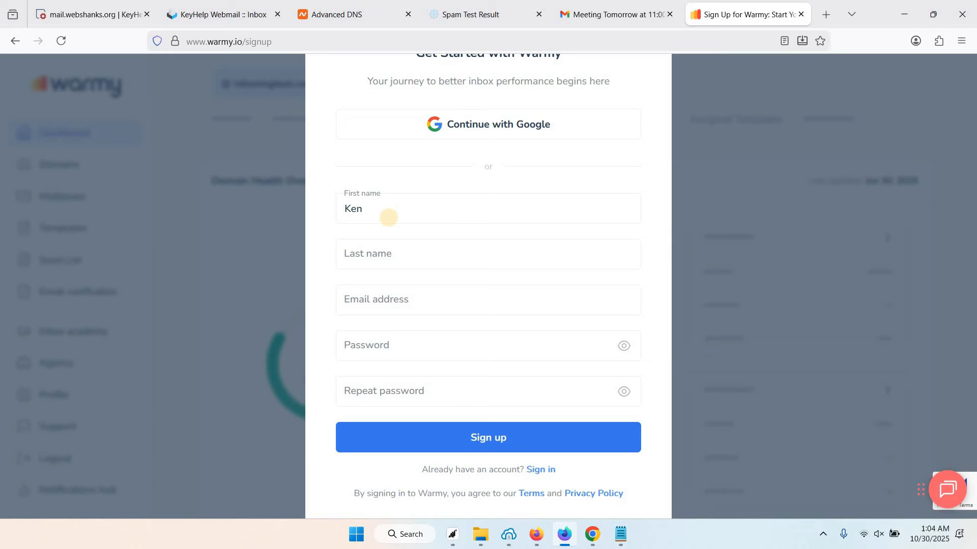
left_click(375, 258)
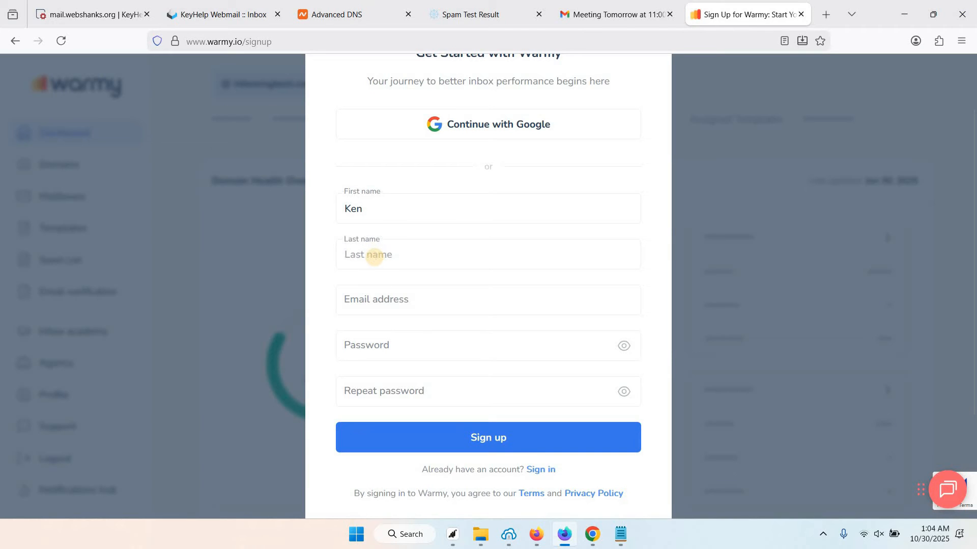
left_click(375, 290)
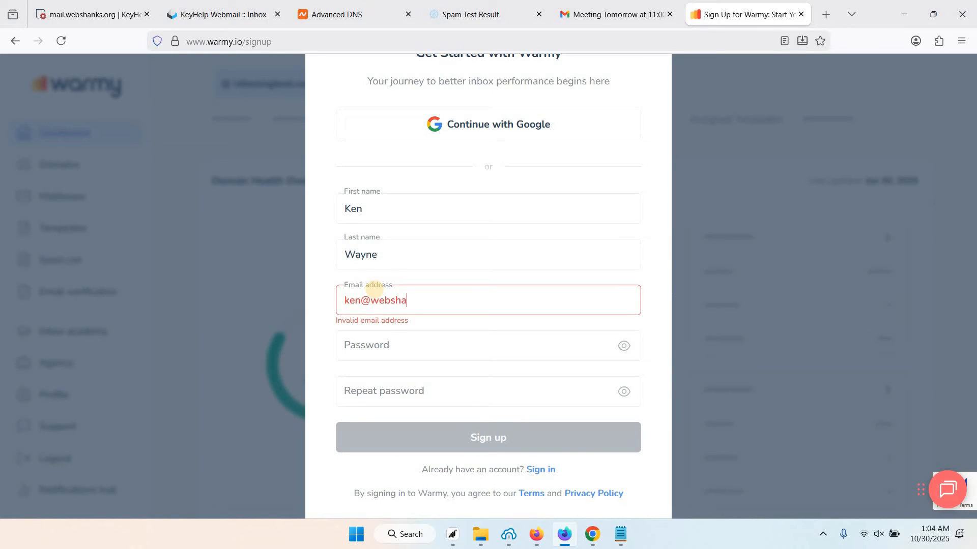
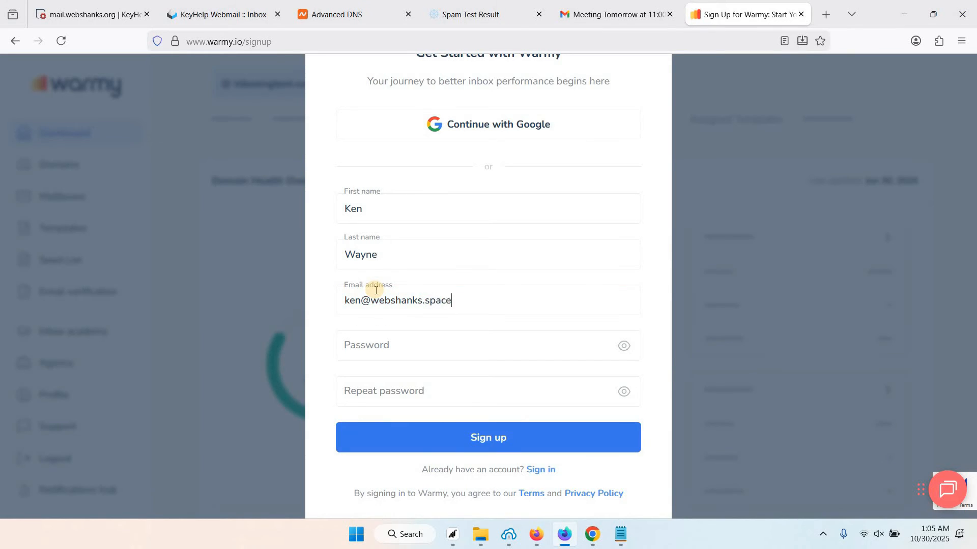
left_click(387, 350)
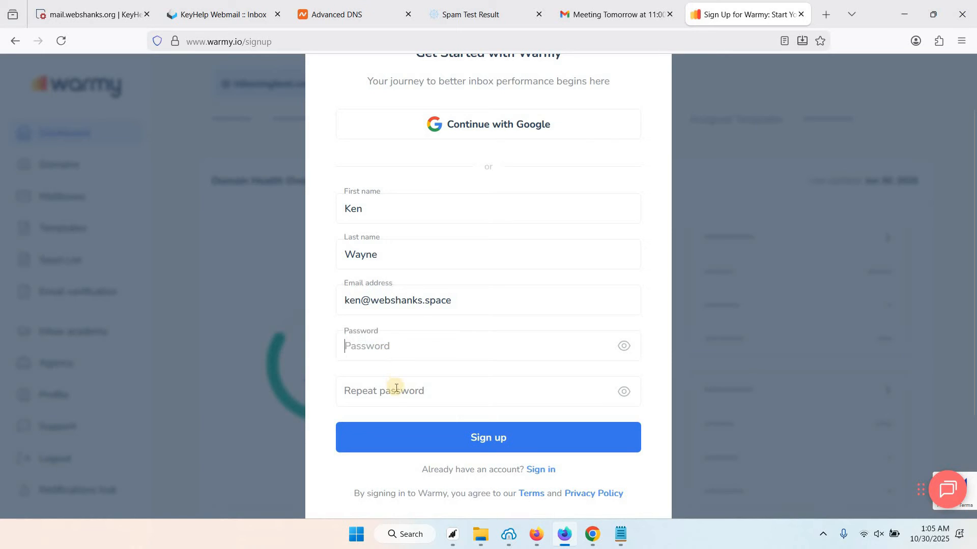
key("ctrl+v")
left_click(392, 388)
key("ctrl+v")
left_click(487, 445)
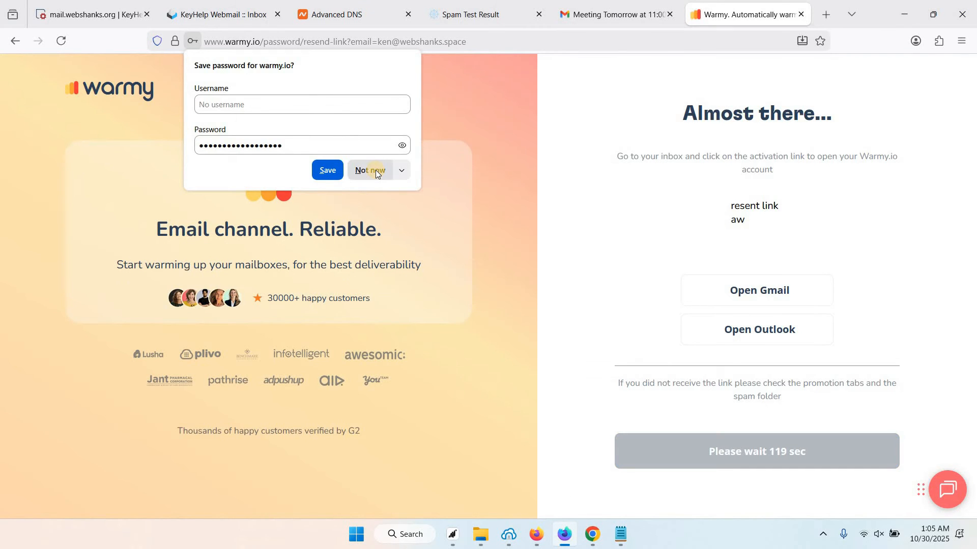
left_click(377, 171)
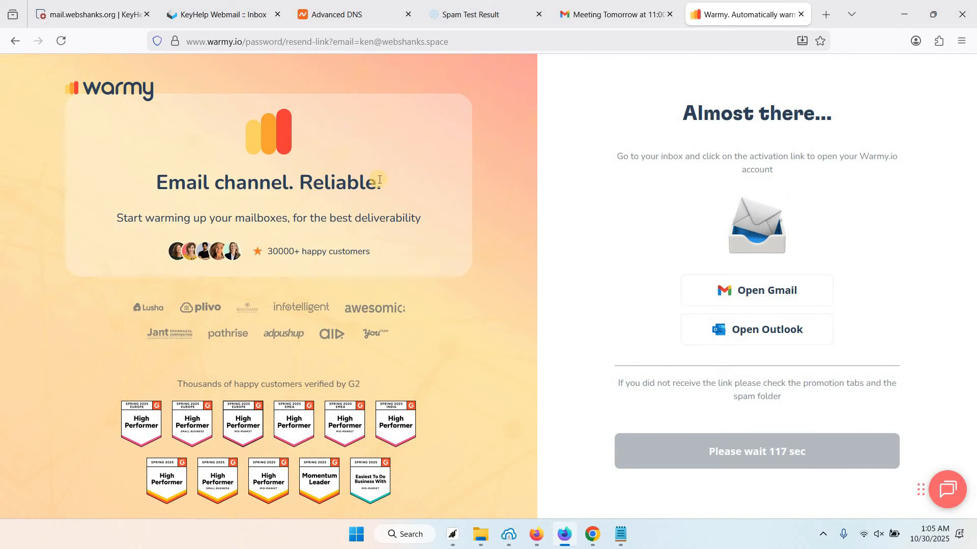
Refresh the webmail inbox and open the '[Warmy.io] - Confirmation instructions' email
left_click(225, 15)
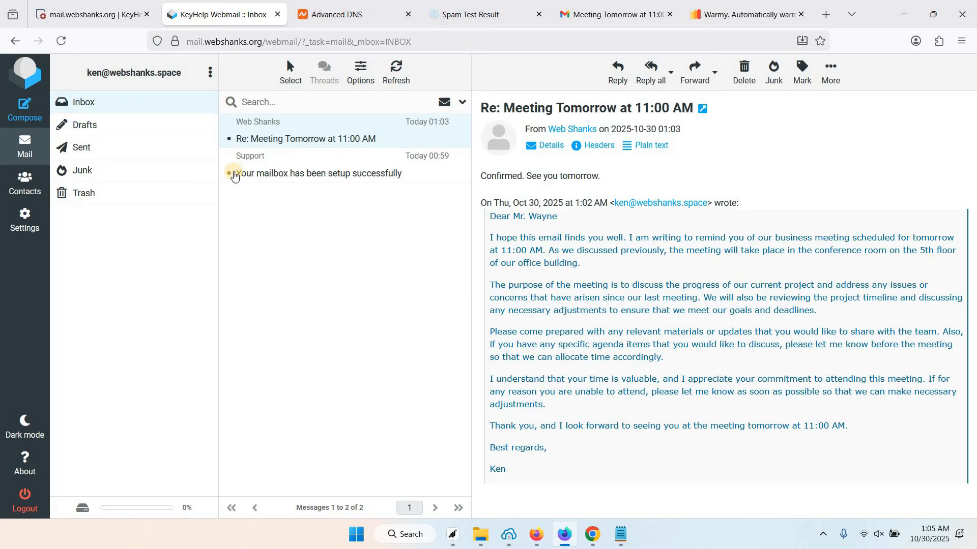
left_click(391, 87)
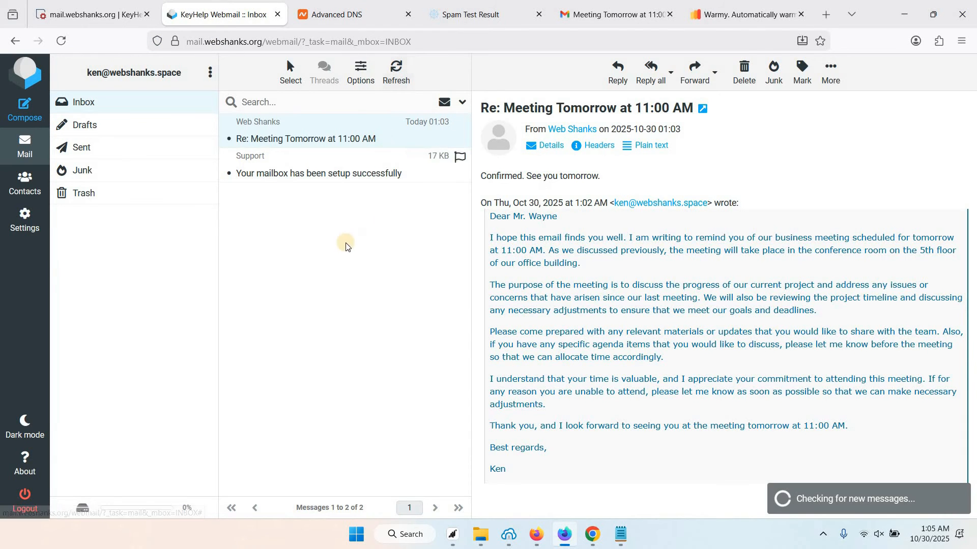
left_click(346, 139)
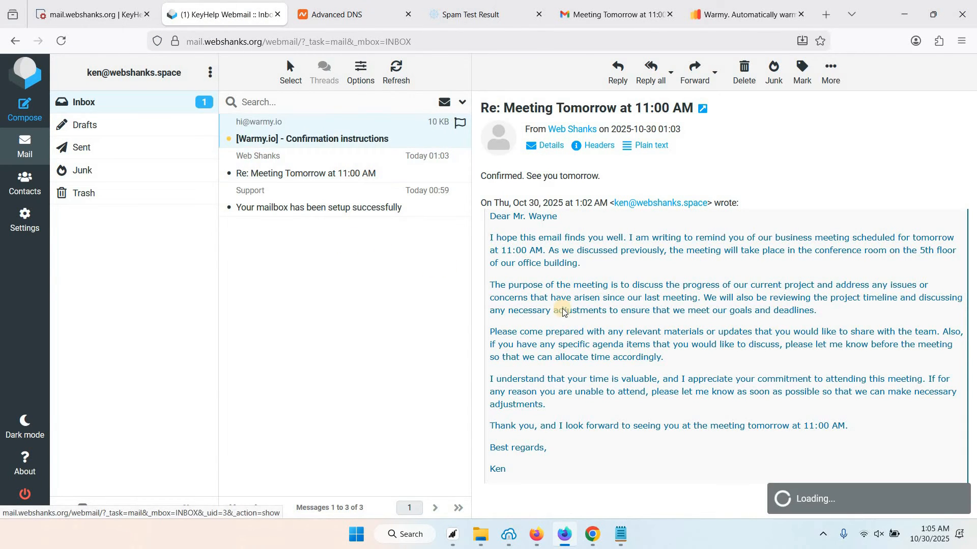
scroll(560, 338, "up", 1)
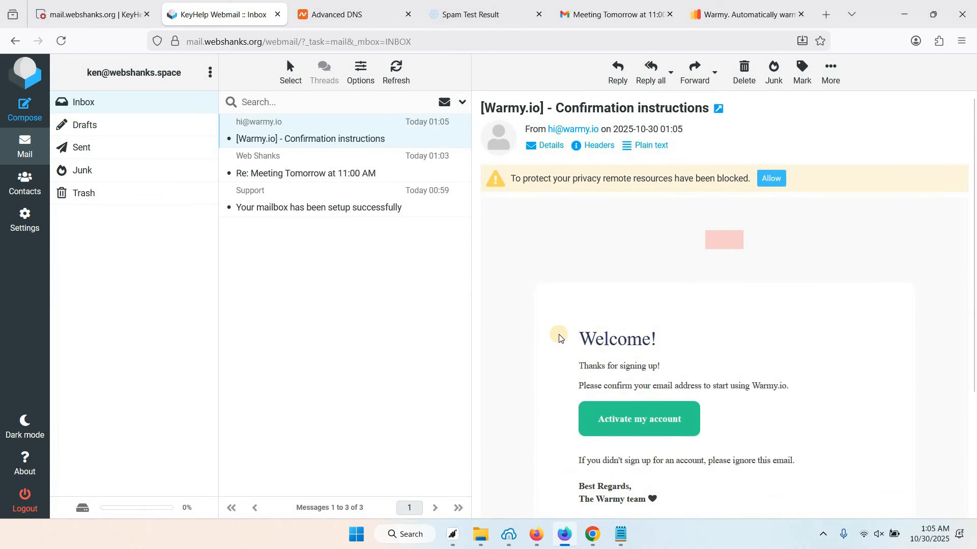
scroll(645, 368, "down", 1)
Activate the Warmy account from the email link and sign in with the mailbox address and password
left_click(646, 366)
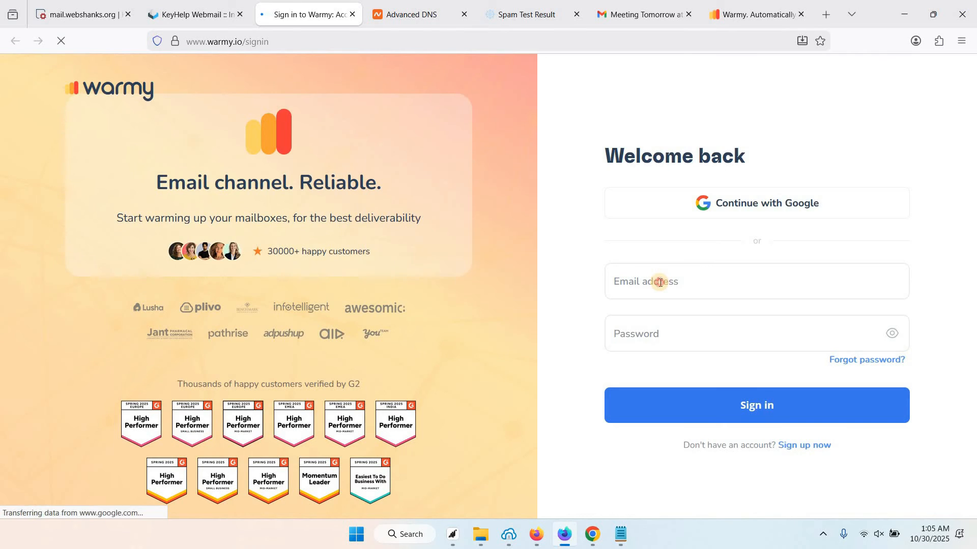
left_click(660, 282)
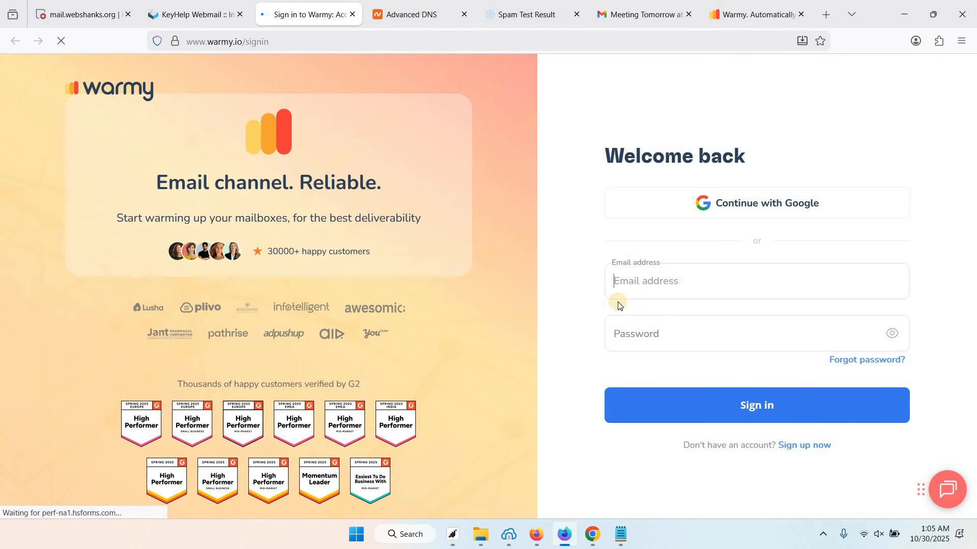
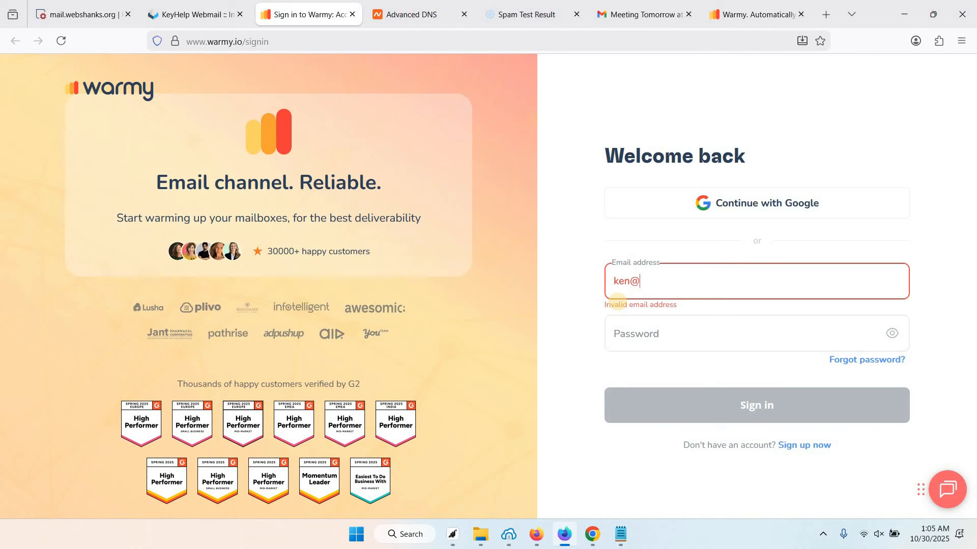
left_click(617, 324)
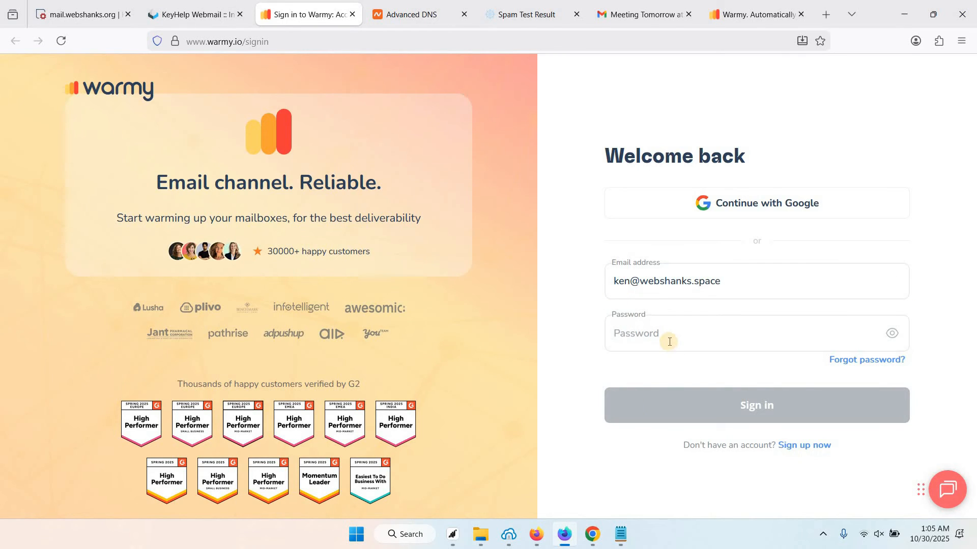
key("ctrl+v")
left_click(699, 402)
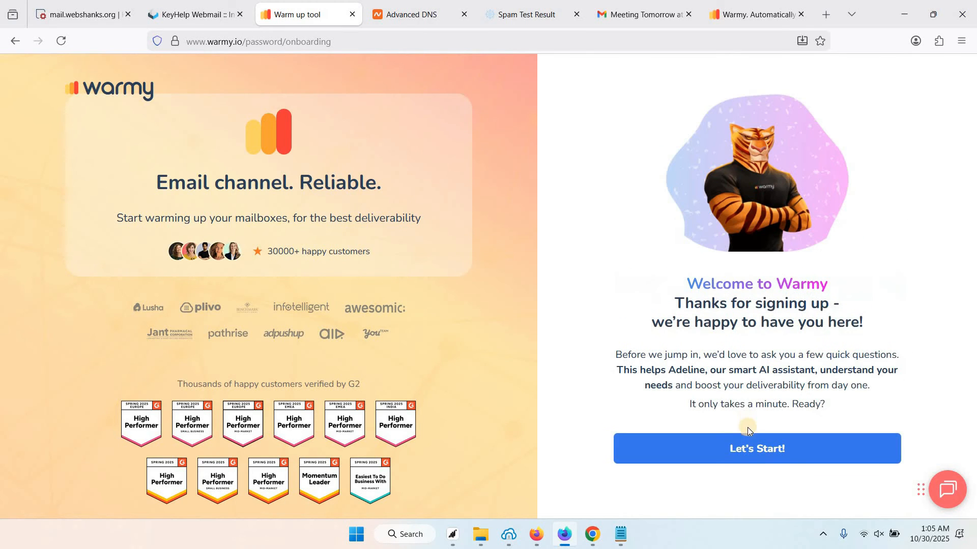
Answer the onboarding questions, choosing 10K to 100K monthly emails, through step 3/3 to the dashboard
left_click(735, 449)
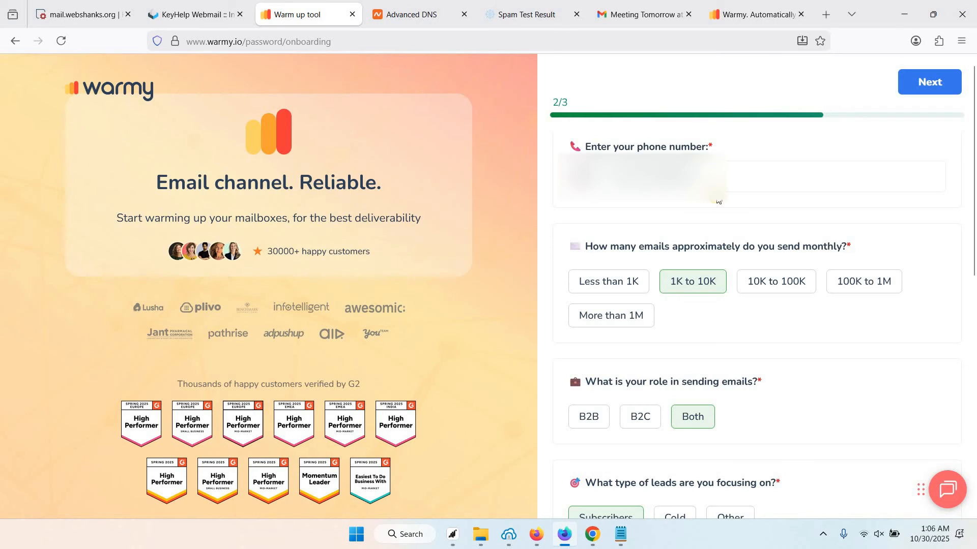
scroll(717, 202, "down", 3)
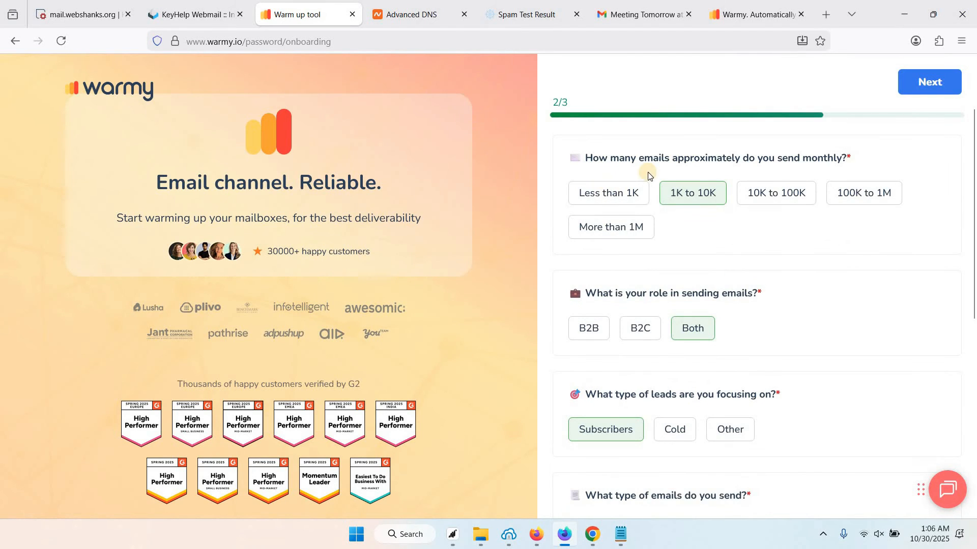
left_click(777, 194)
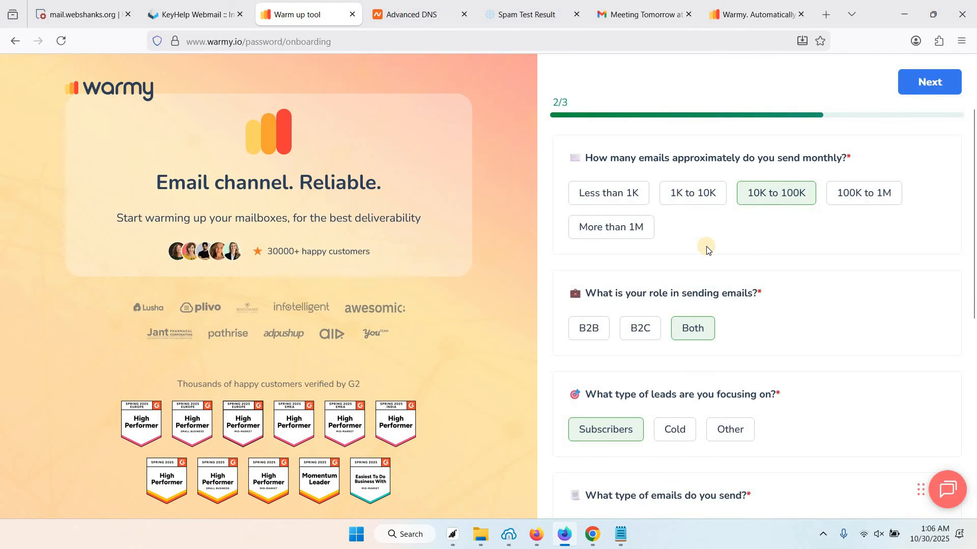
scroll(662, 263, "down", 2)
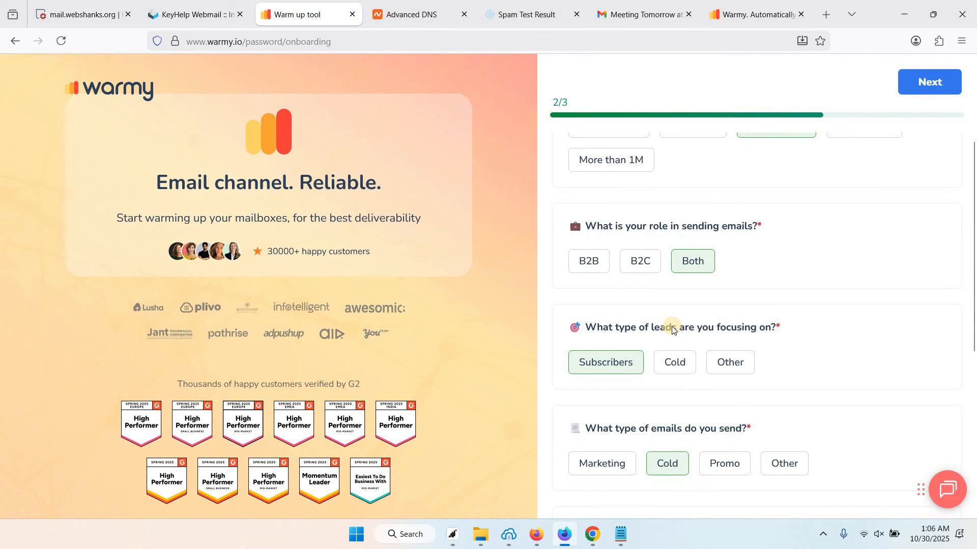
scroll(664, 333, "down", 2)
scroll(633, 333, "down", 5)
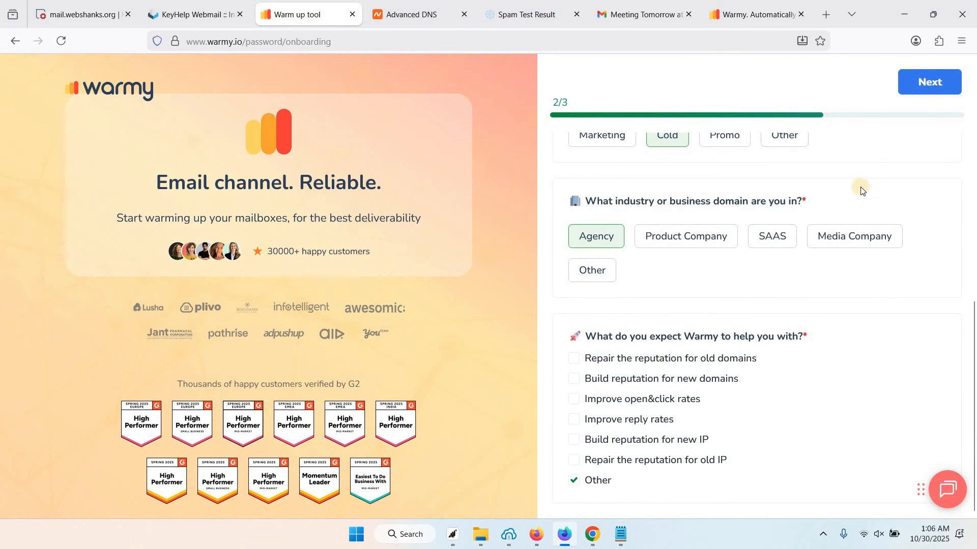
left_click(914, 92)
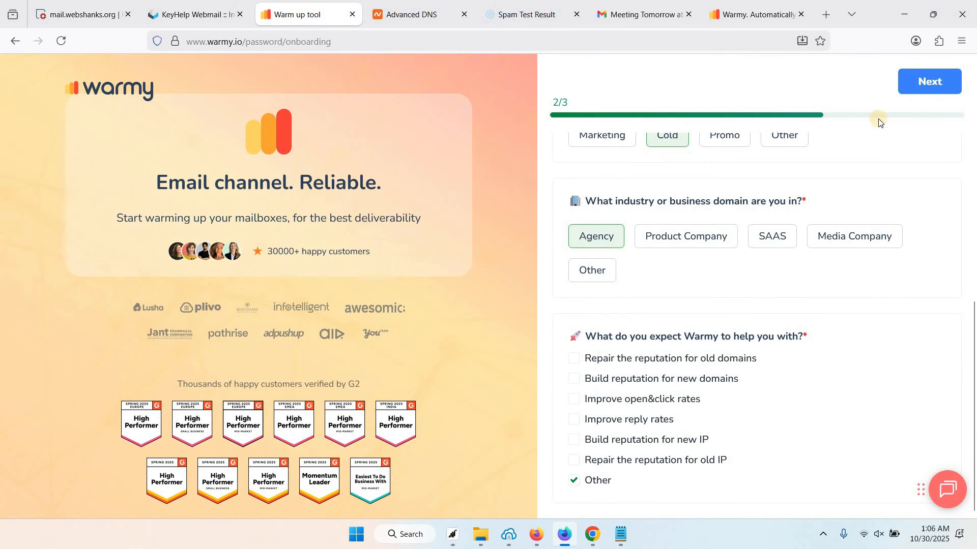
scroll(739, 251, "down", 2)
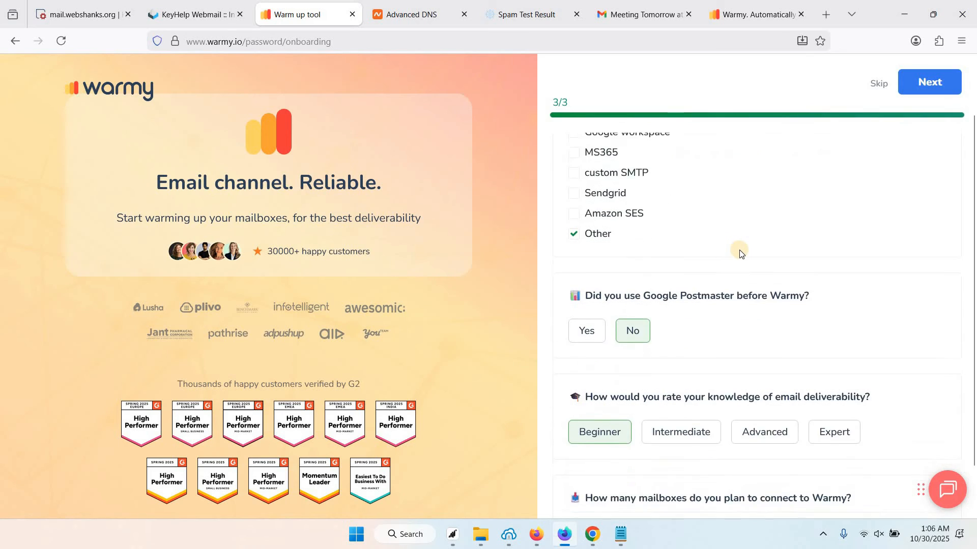
scroll(740, 253, "down", 1)
left_click(926, 84)
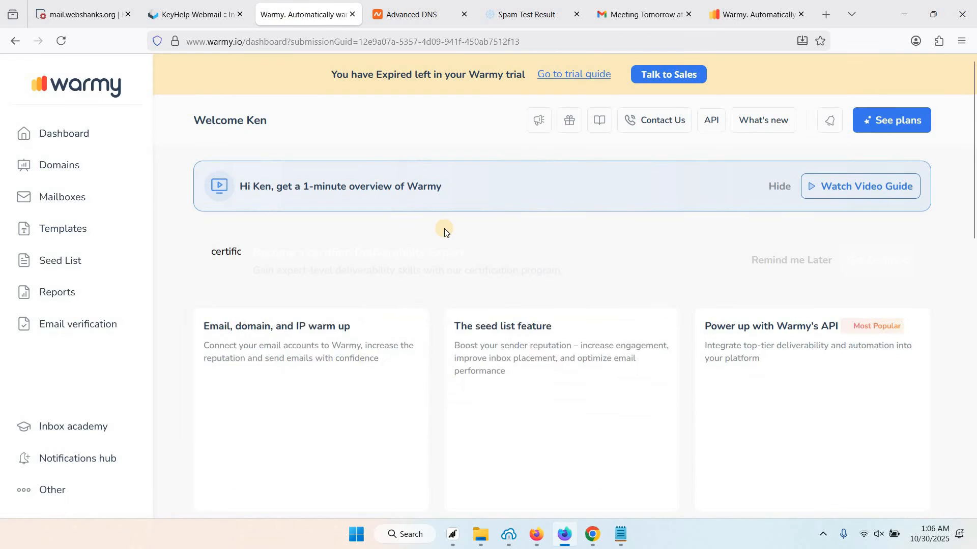
Start adding a mailbox and scroll the provider list down to Custom SMTP
left_click(58, 198)
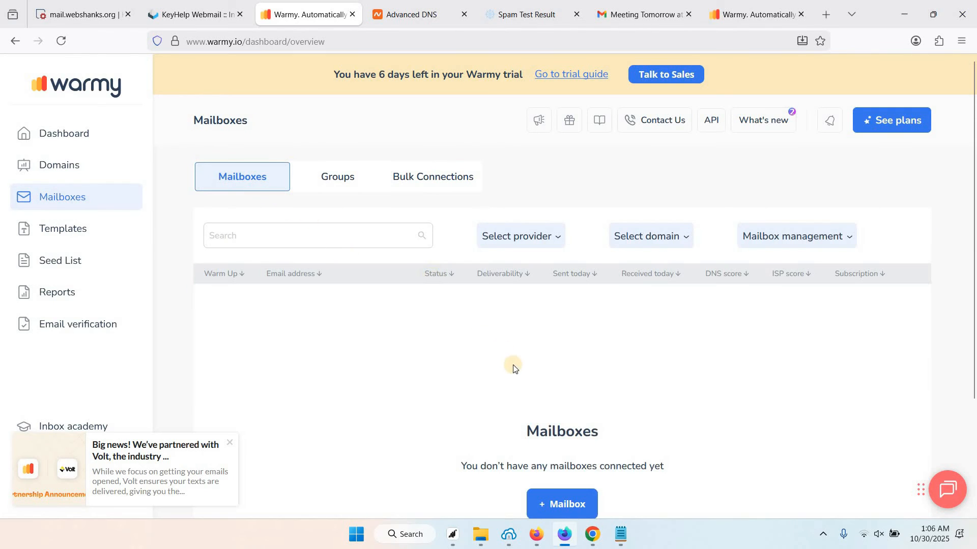
scroll(575, 422, "down", 1)
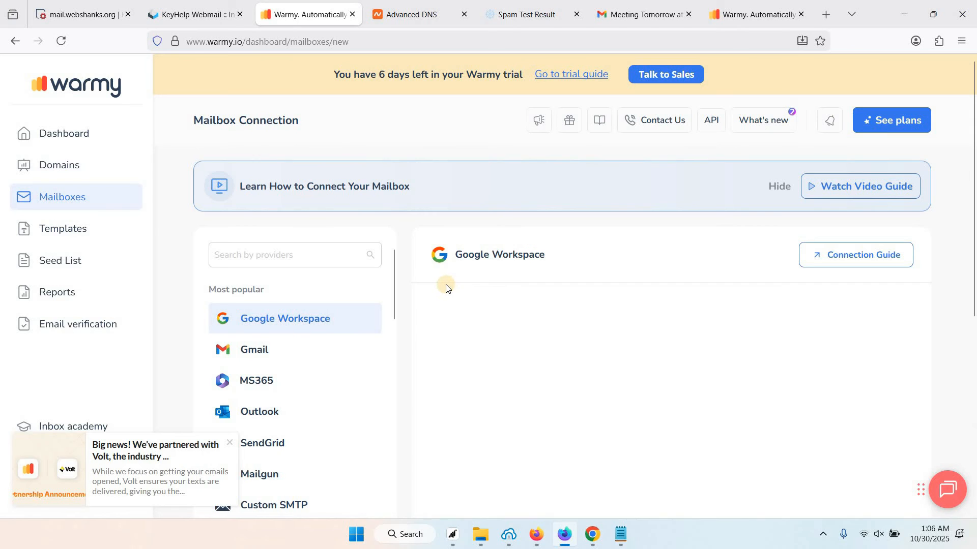
scroll(310, 325, "down", 5)
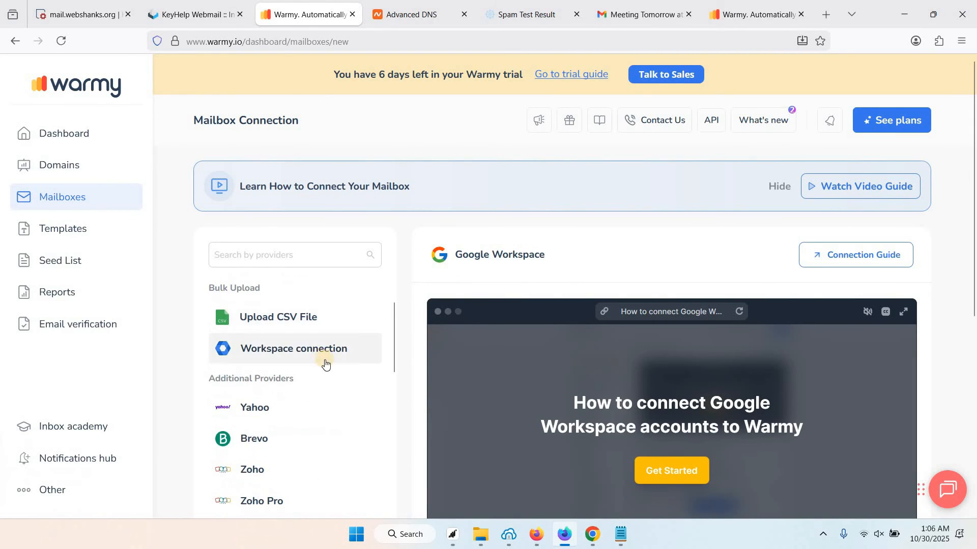
scroll(321, 378, "up", 5)
scroll(275, 430, "down", 2)
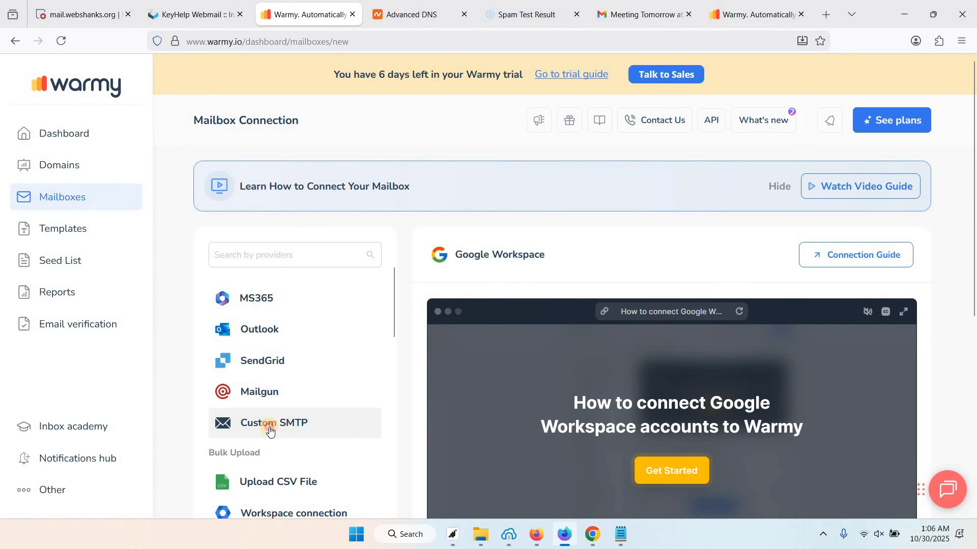
Choose Custom SMTP and enter the mailbox's email address and sender display name
left_click(270, 430)
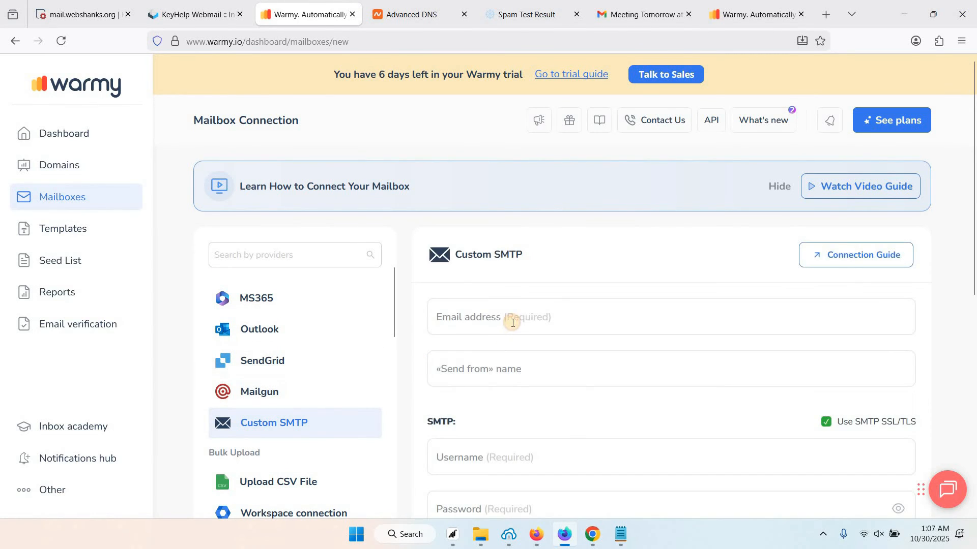
left_click(513, 323)
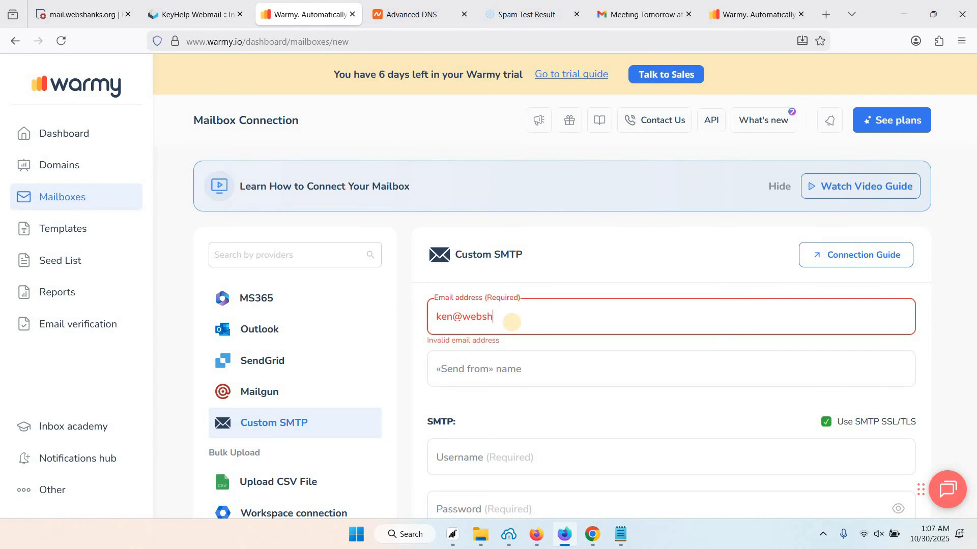
left_click(522, 372)
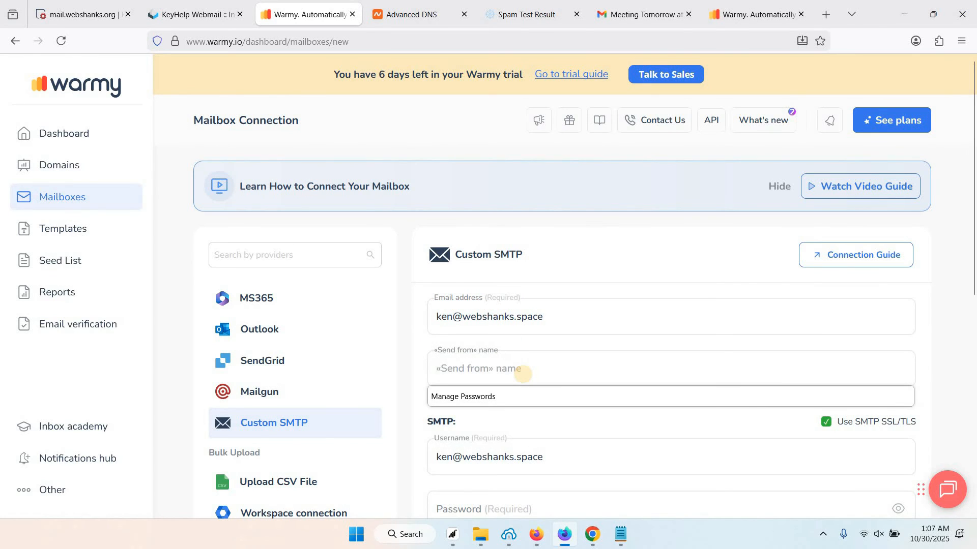
type("Ken")
left_click(550, 458)
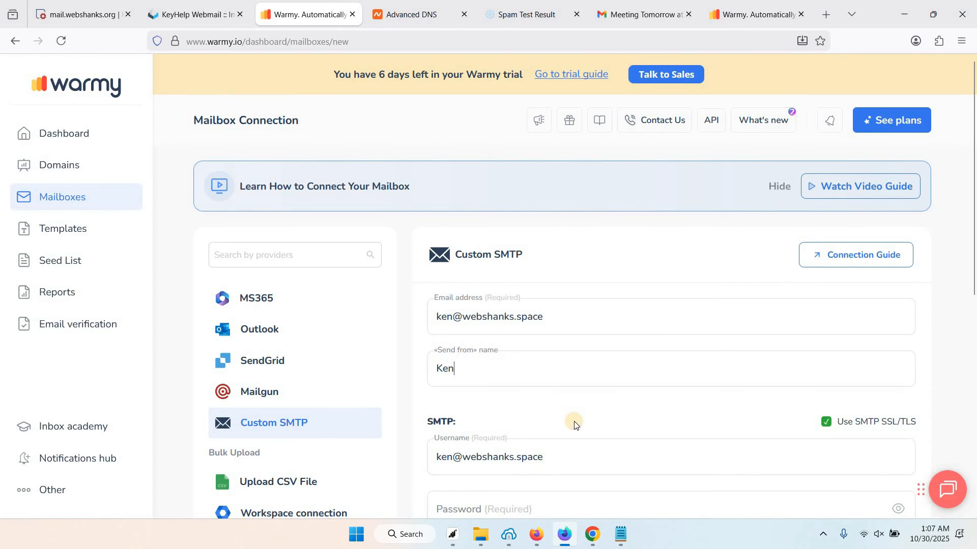
scroll(578, 348, "down", 3)
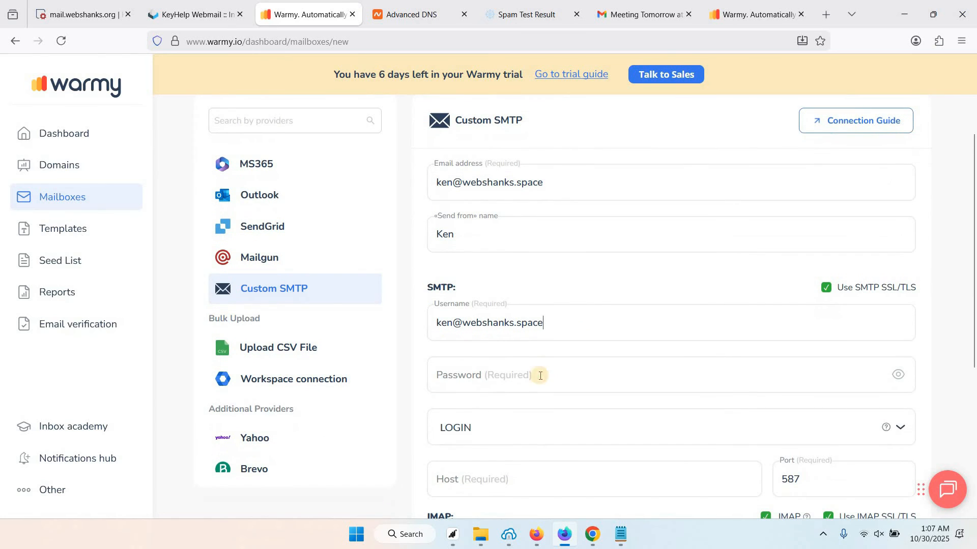
Fill the SMTP password from the browser and set SMTP host mail.webshanks.org on port 587
left_click(541, 375)
left_click(459, 312)
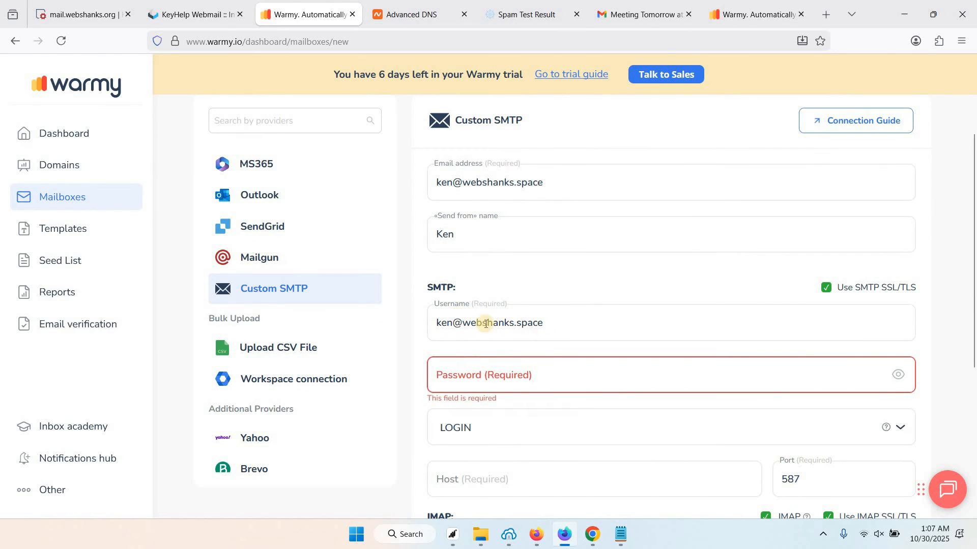
left_click(562, 324)
left_click(511, 384)
left_click(540, 402)
scroll(554, 409, "down", 2)
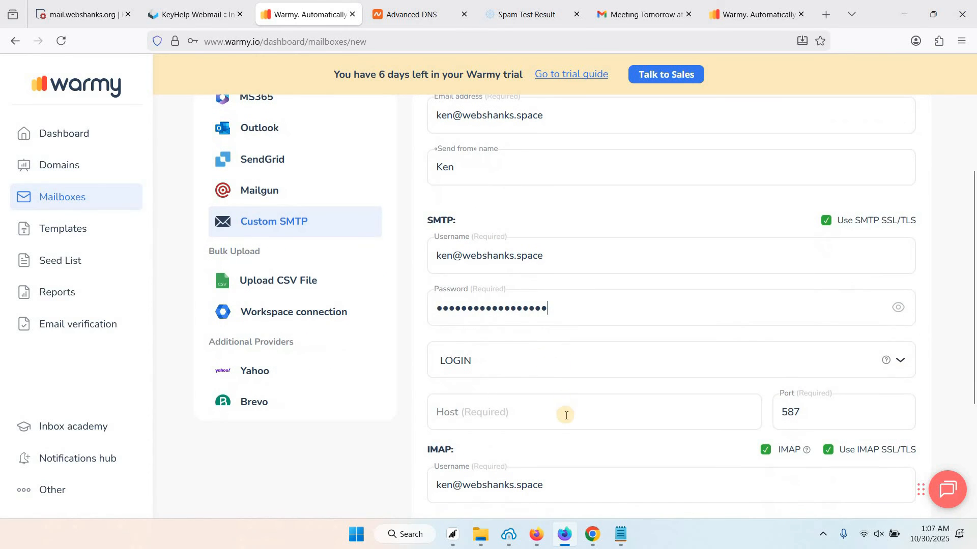
left_click(566, 416)
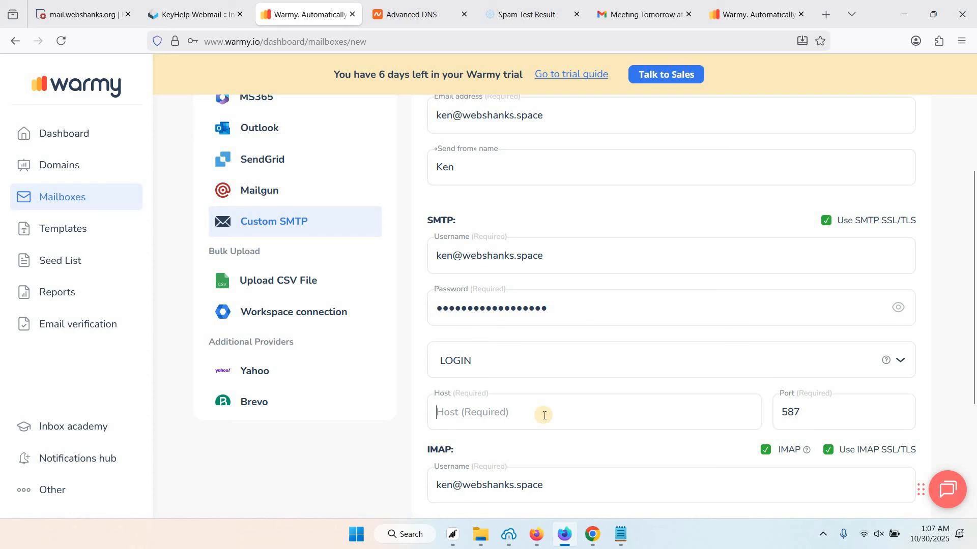
type("mail.webshanks.org")
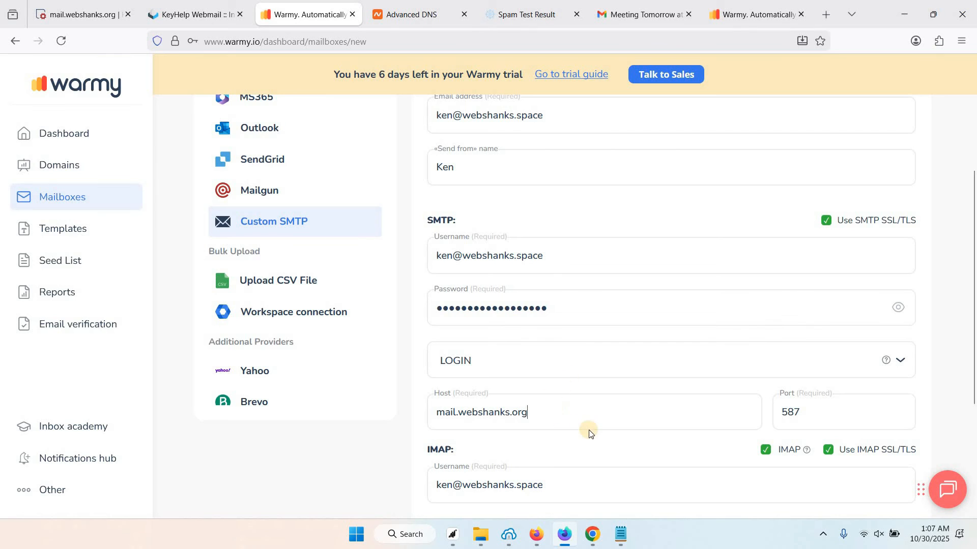
Enter the IMAP password and IMAP host mail.webshanks.org on port 993
scroll(819, 356, "down", 1)
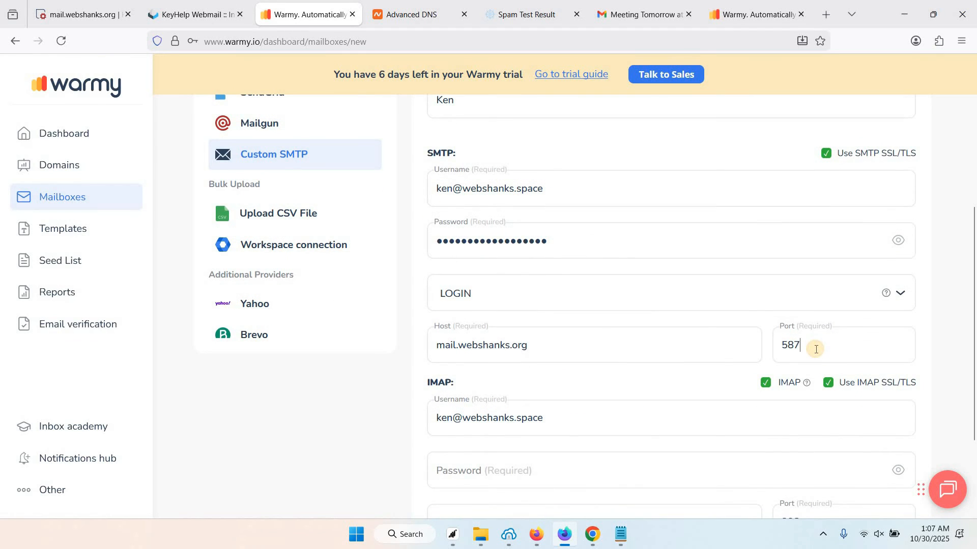
scroll(615, 376, "down", 1)
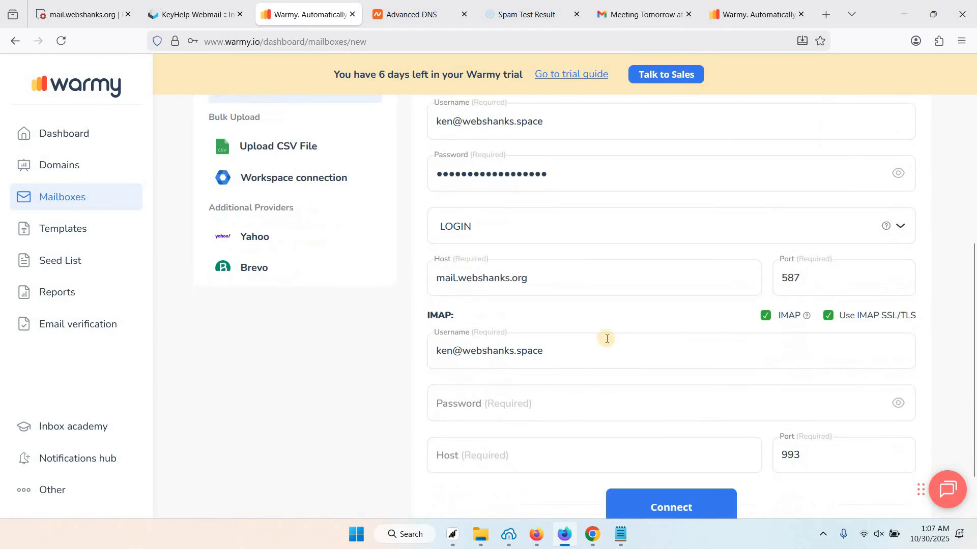
left_click(541, 410)
key("ctrl+v")
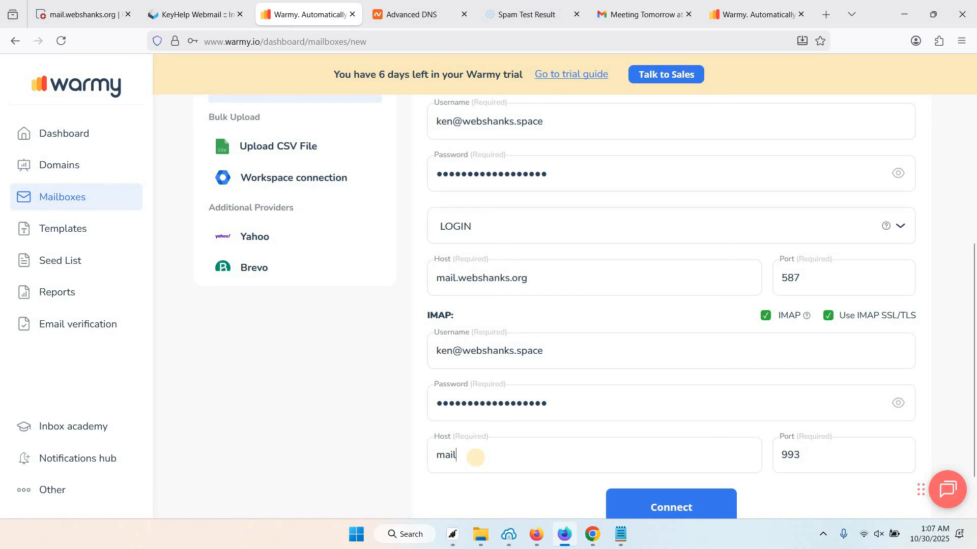
left_click(475, 456)
type("mail.webshanks.org")
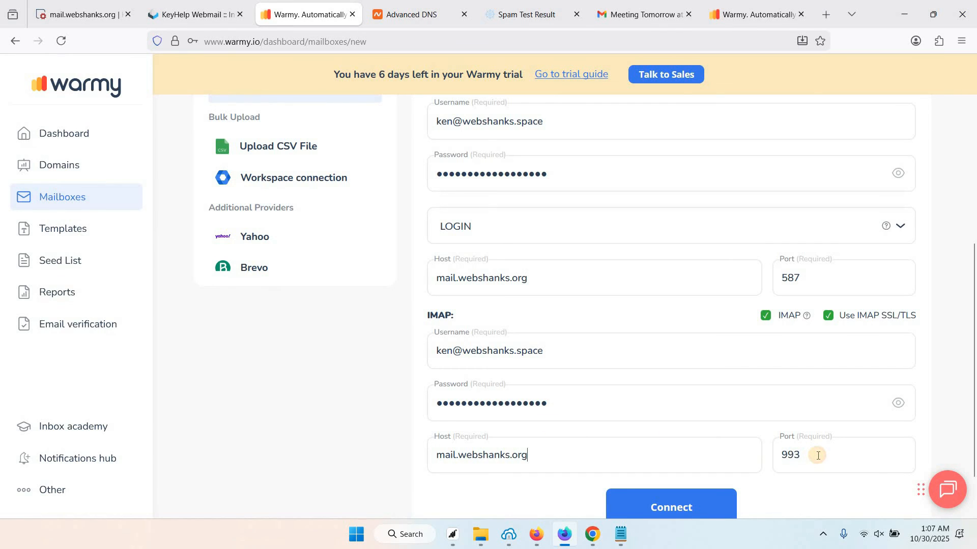
scroll(793, 400, "down", 2)
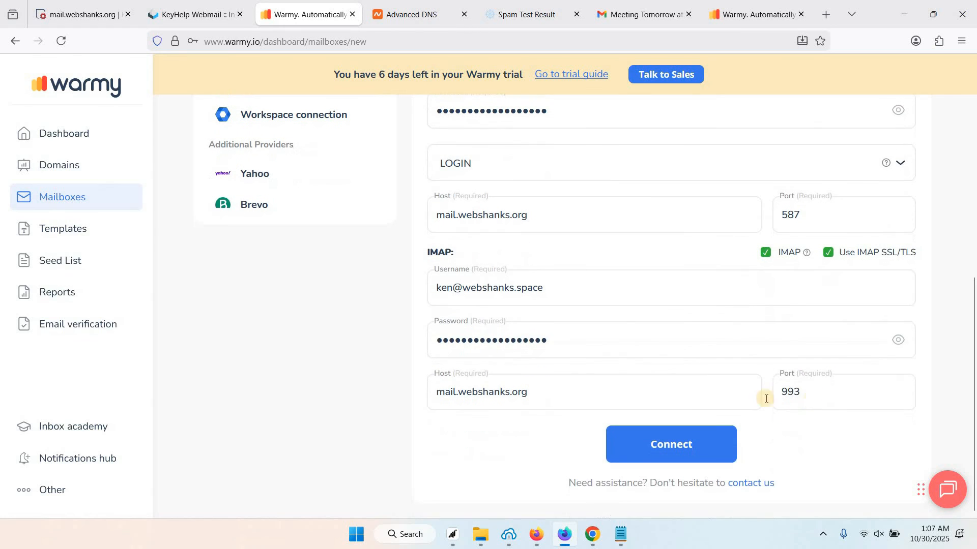
left_click(666, 441)
Connect the mailbox and switch its warm-up on with English language and the Default topic
left_click(668, 444)
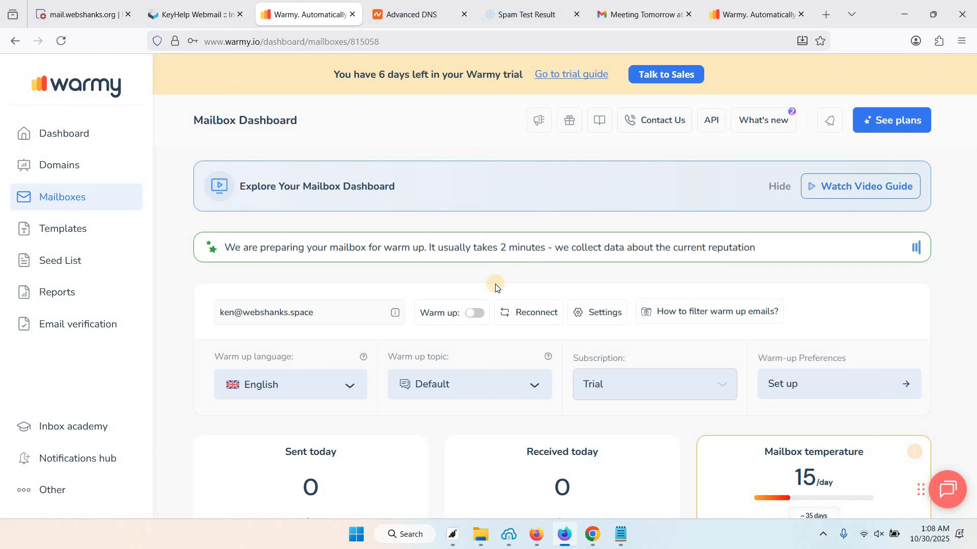
scroll(495, 285, "down", 4)
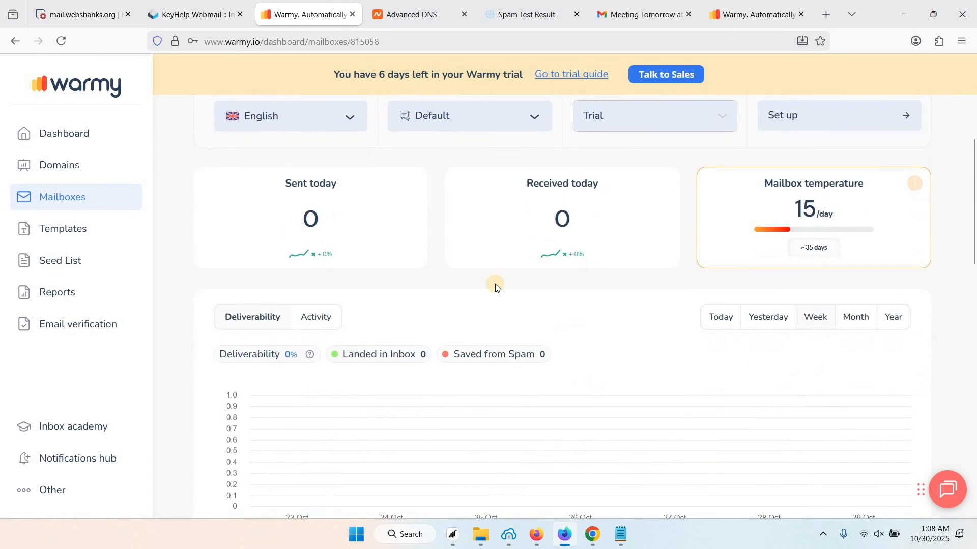
scroll(495, 284, "up", 3)
scroll(429, 328, "down", 3)
scroll(429, 327, "up", 3)
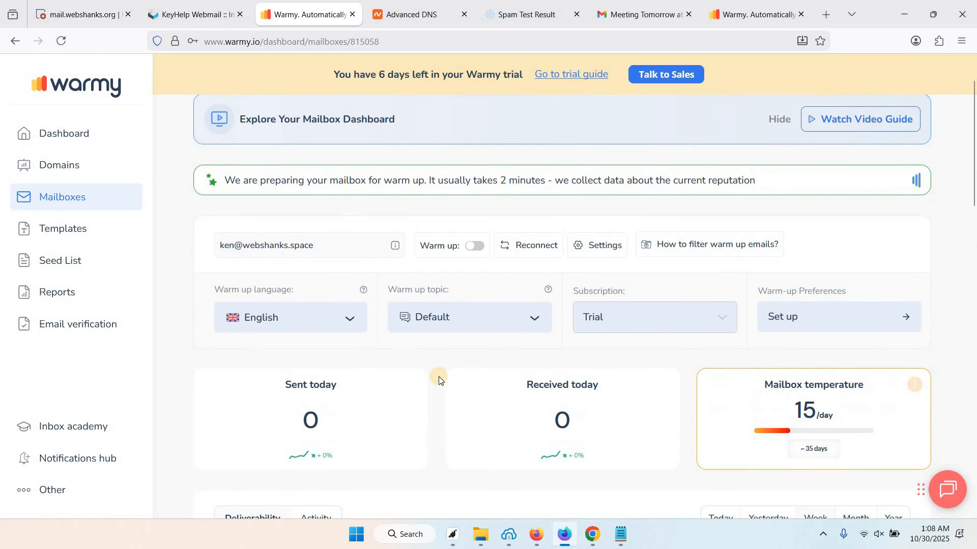
scroll(438, 376, "down", 2)
scroll(439, 379, "up", 4)
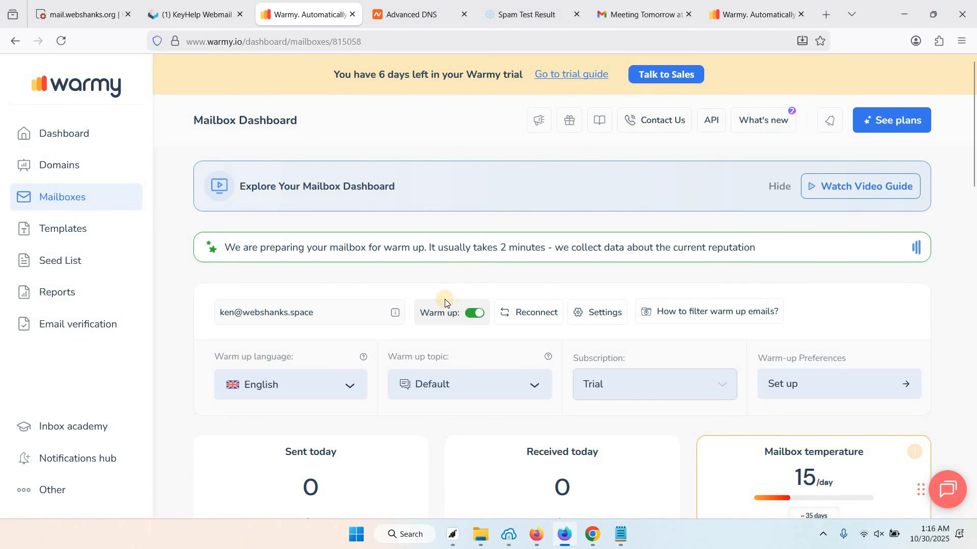
scroll(436, 285, "down", 1)
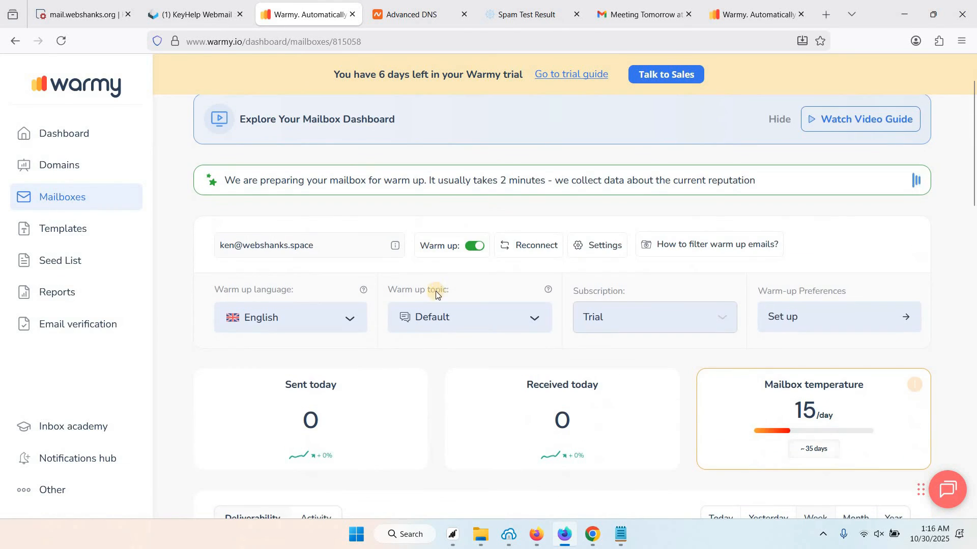
scroll(440, 359, "down", 6)
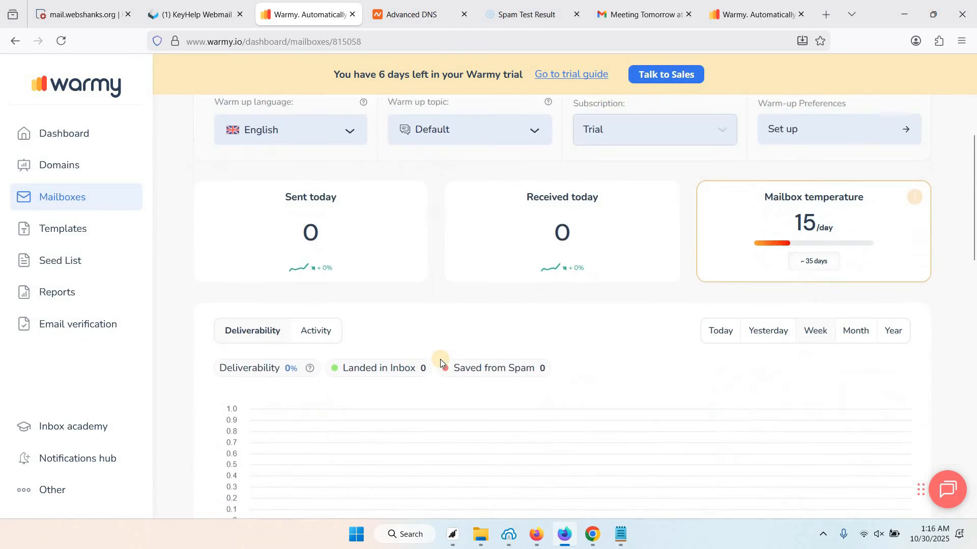
scroll(440, 359, "up", 3)
scroll(433, 355, "down", 2)
scroll(404, 345, "up", 5)
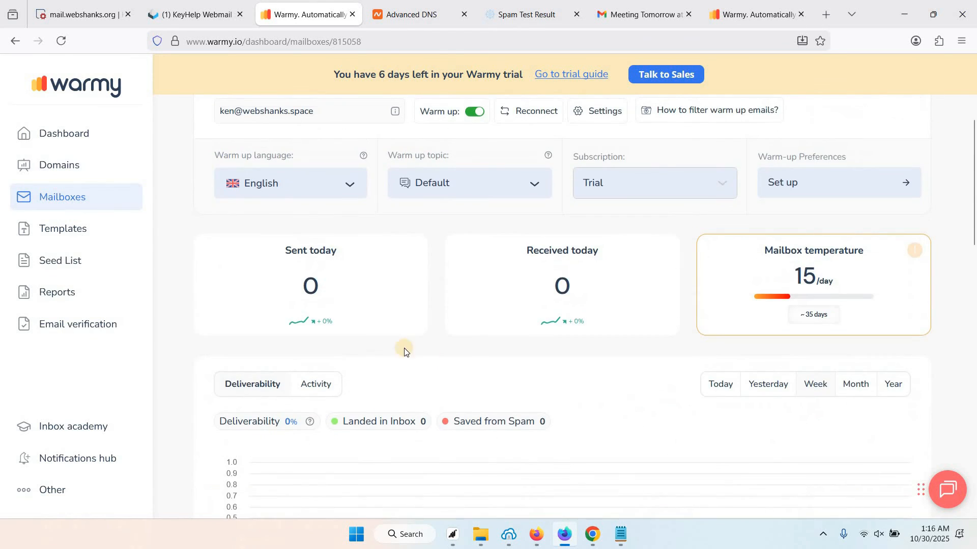
scroll(402, 340, "down", 2)
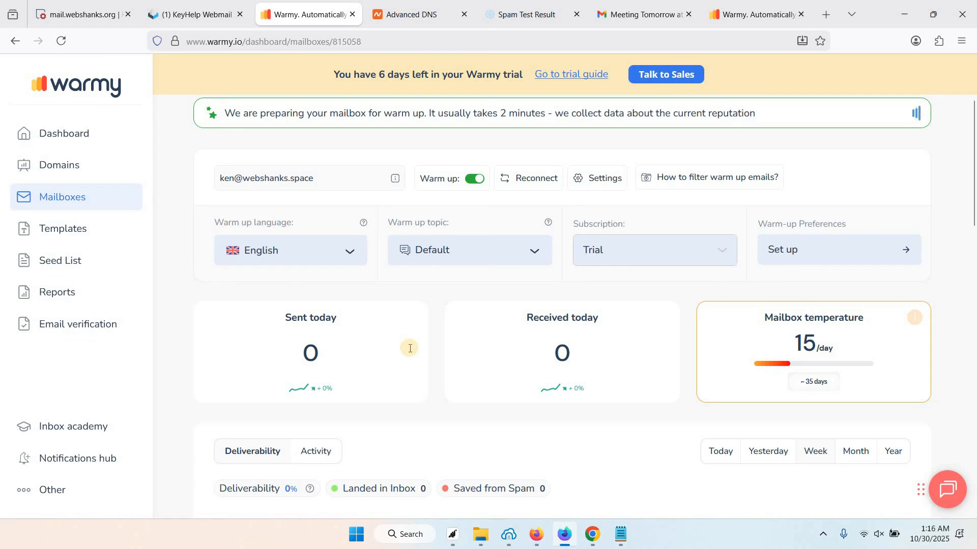
scroll(432, 346, "down", 3)
scroll(452, 346, "up", 2)
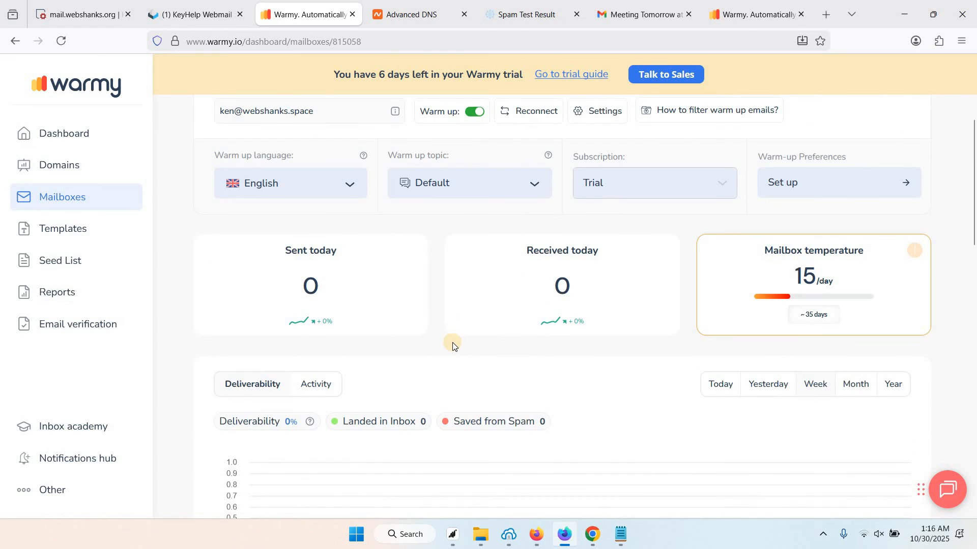